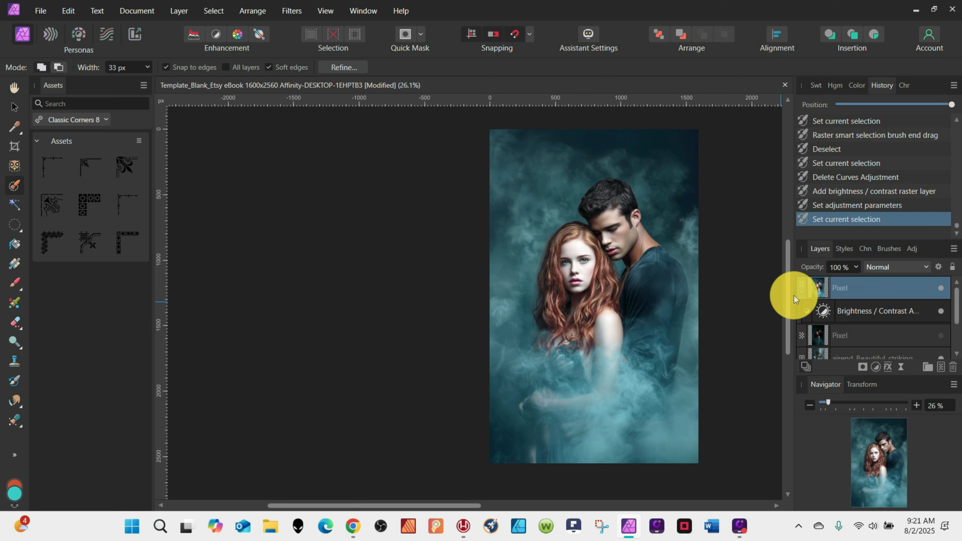
Extend the selection brush selection over the man's face and neck, then refine its edges with Refine Selection.
scroll(629, 245, up, 5)
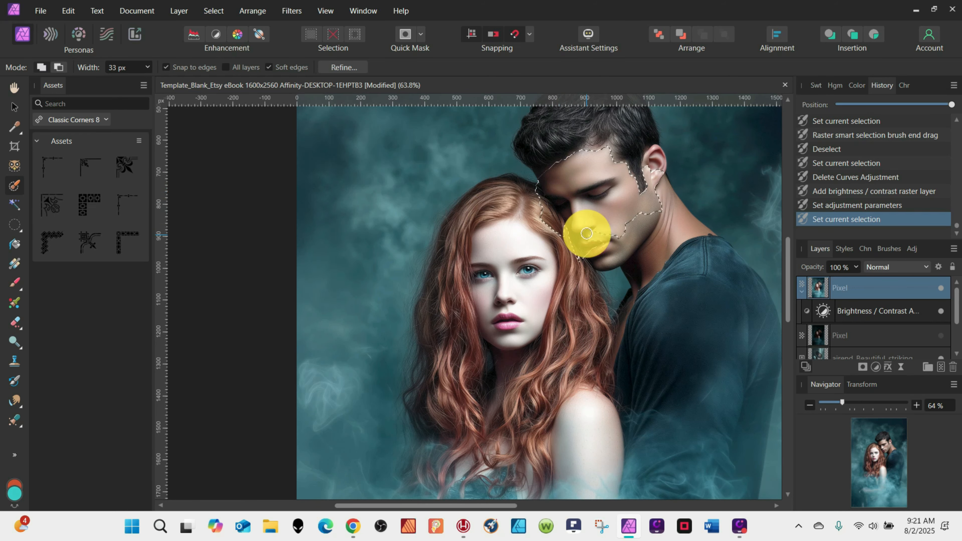
drag(655, 150, 654, 153)
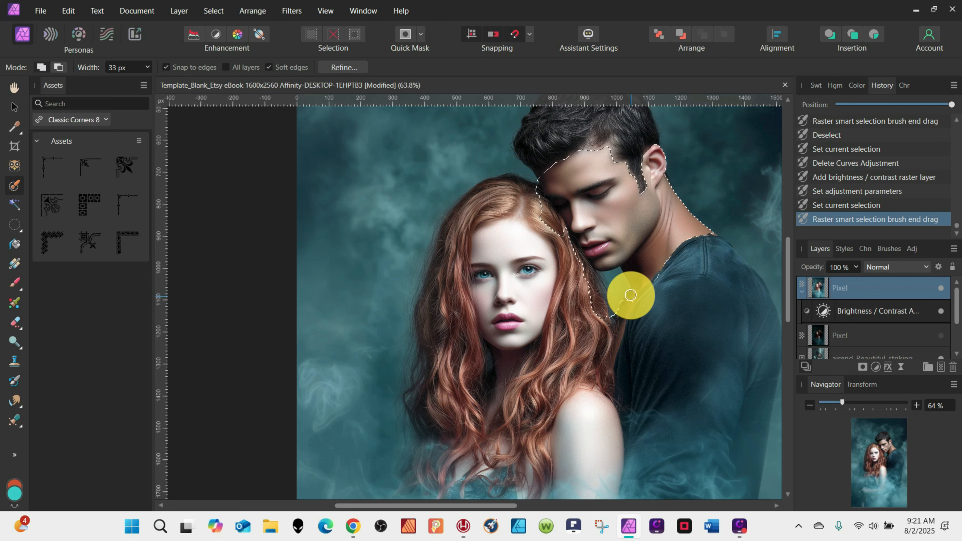
drag(630, 295, 609, 346)
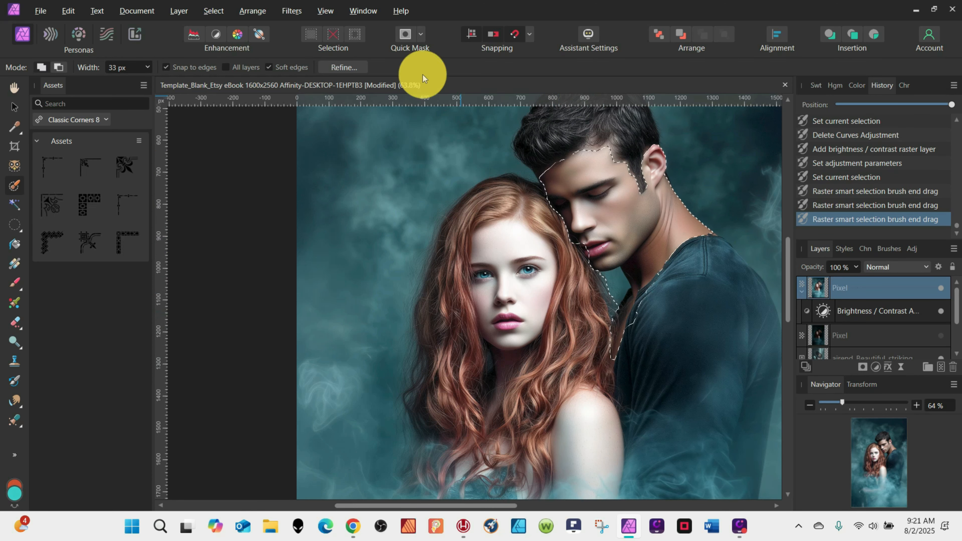
click(335, 67)
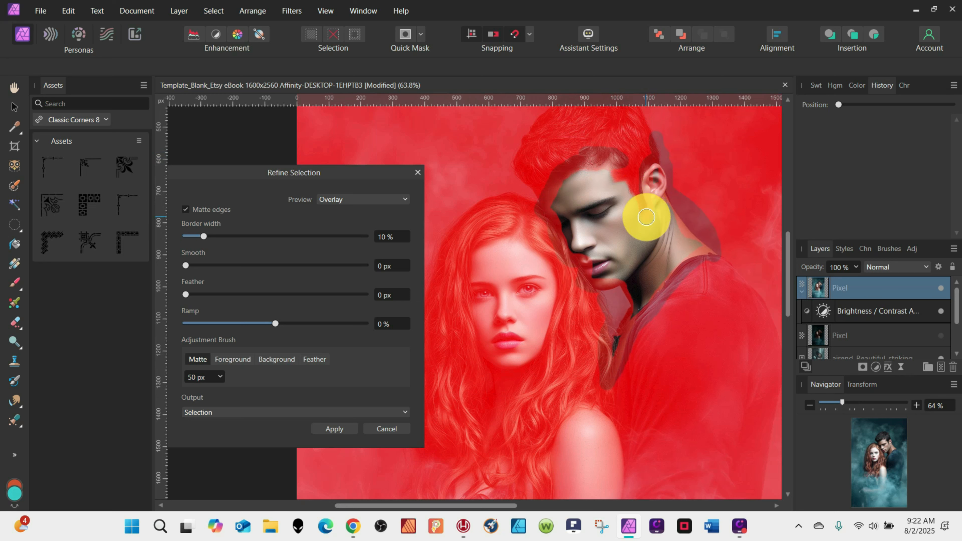
click(353, 432)
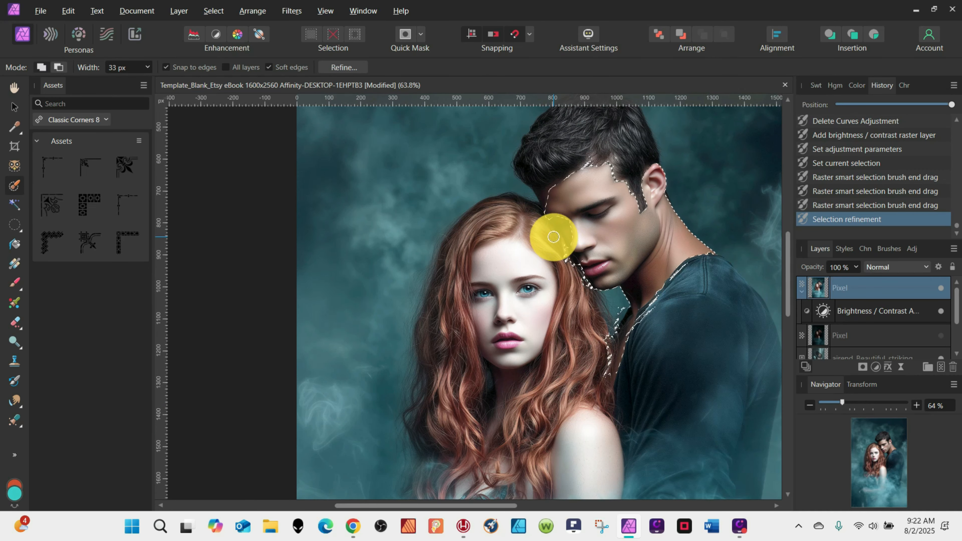
Add the man's hairline and shoulder to the selection and duplicate the selected area onto a new layer.
mouse_move(553, 237)
mouse_down()
mouse_move(577, 233)
mouse_move(563, 208)
mouse_move(553, 236)
mouse_move(566, 257)
mouse_up()
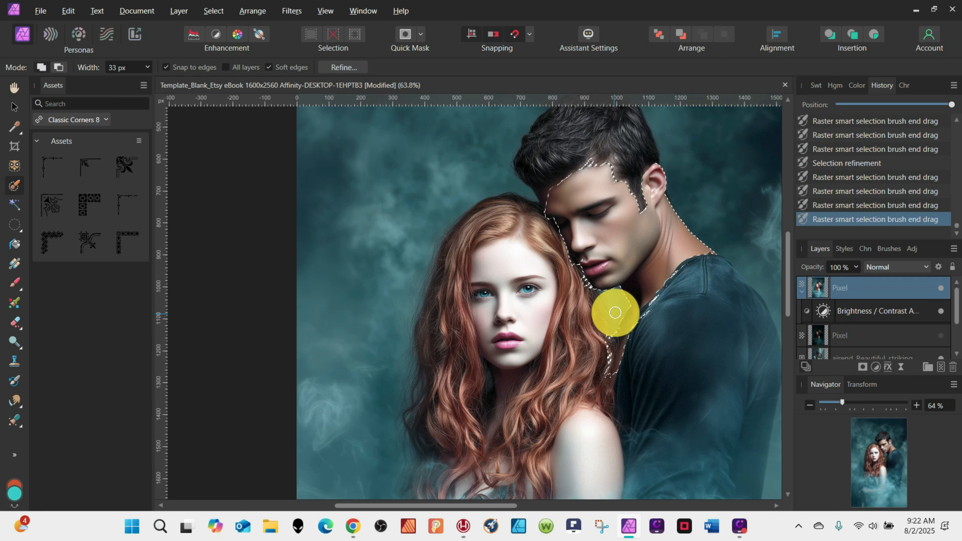
mouse_move(600, 353)
mouse_down()
mouse_move(595, 380)
mouse_move(655, 307)
mouse_move(699, 296)
mouse_up()
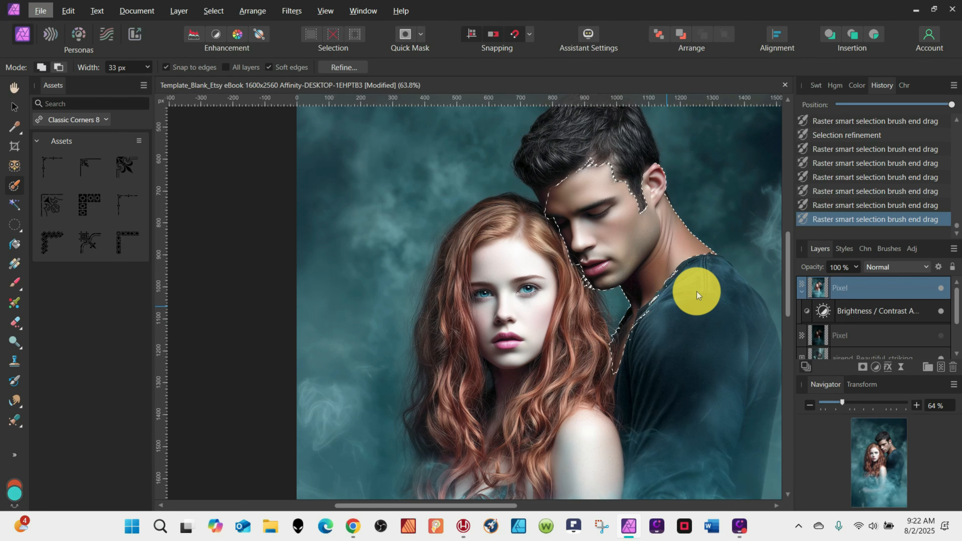
key(ctrl+j)
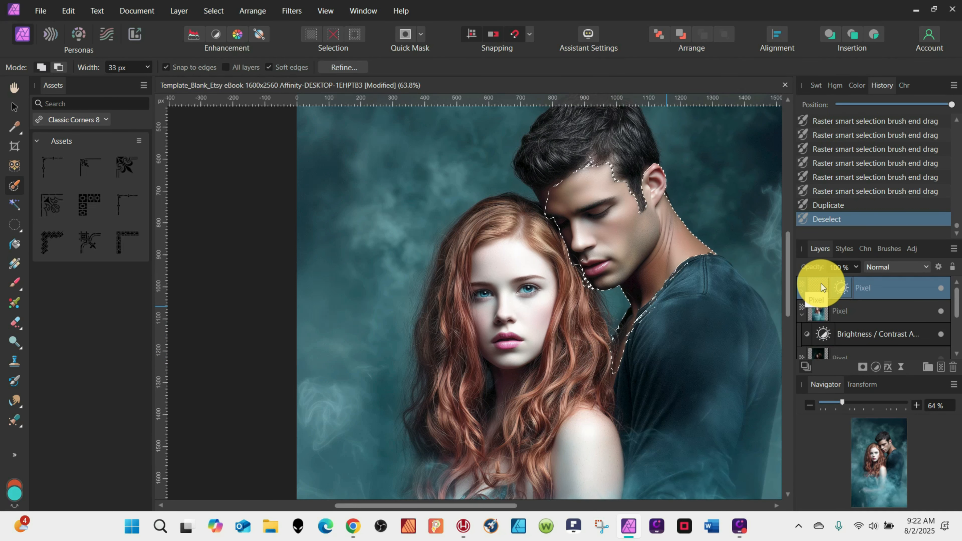
Nest a Brightness / Contrast adjustment in the duplicated layer with brightness 63% and contrast 0%.
double_click(841, 288)
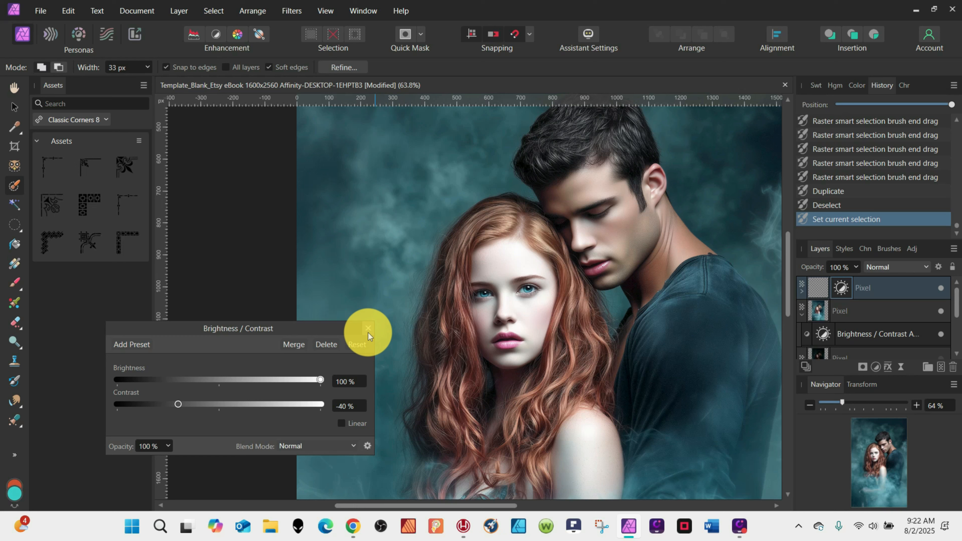
click(876, 366)
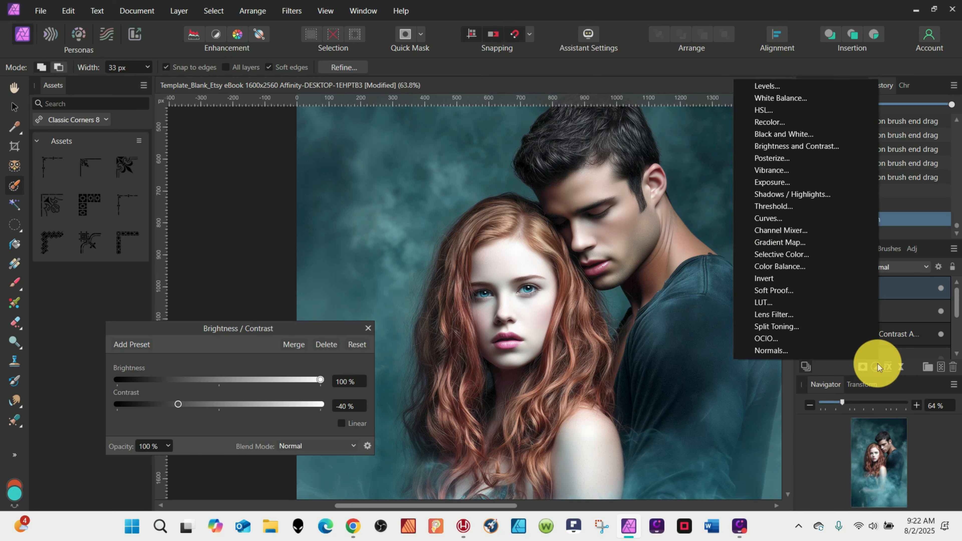
click(827, 144)
drag(819, 289, 844, 311)
drag(219, 380, 282, 380)
drag(219, 405, 218, 405)
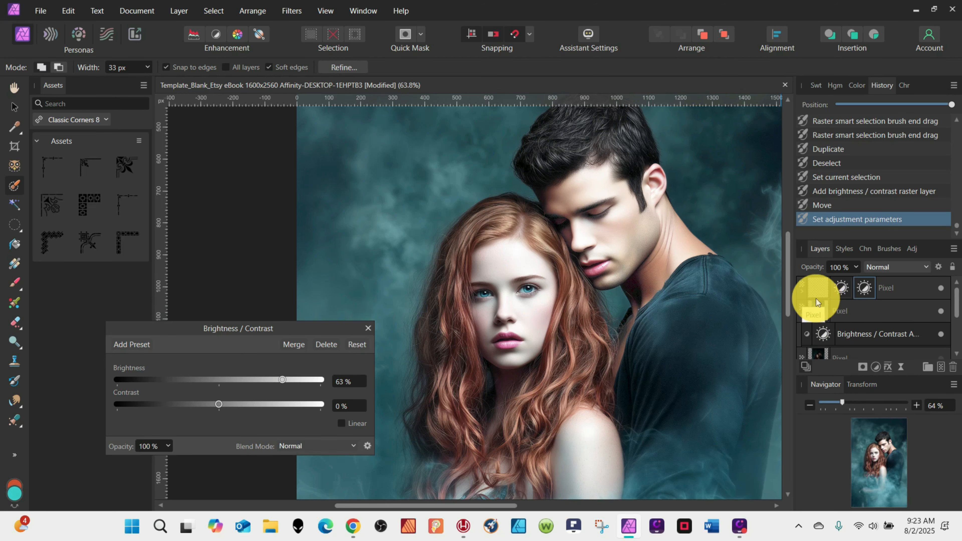
Add a White Balance adjustment to the duplicated layer, lowering the white balance slightly.
scroll(705, 219, down, 3)
click(816, 287)
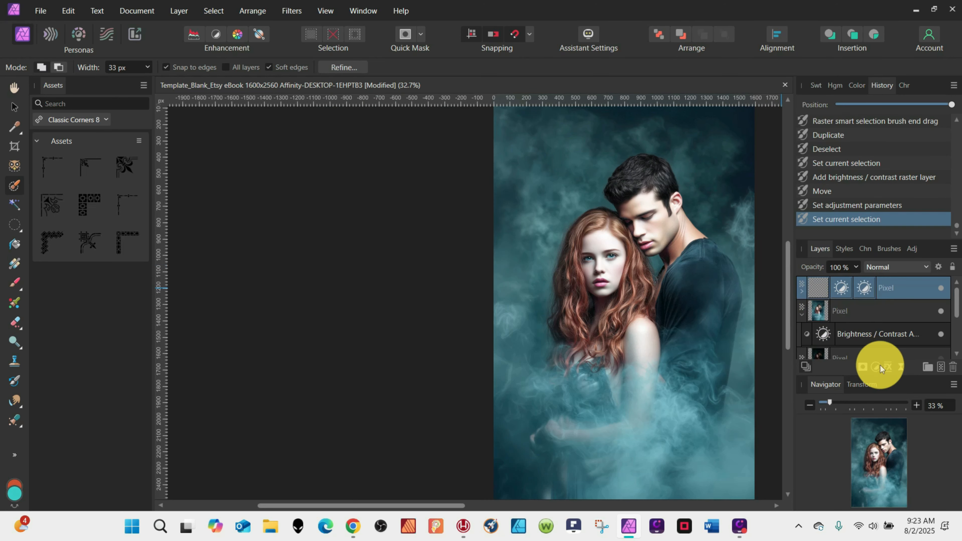
click(876, 367)
click(809, 99)
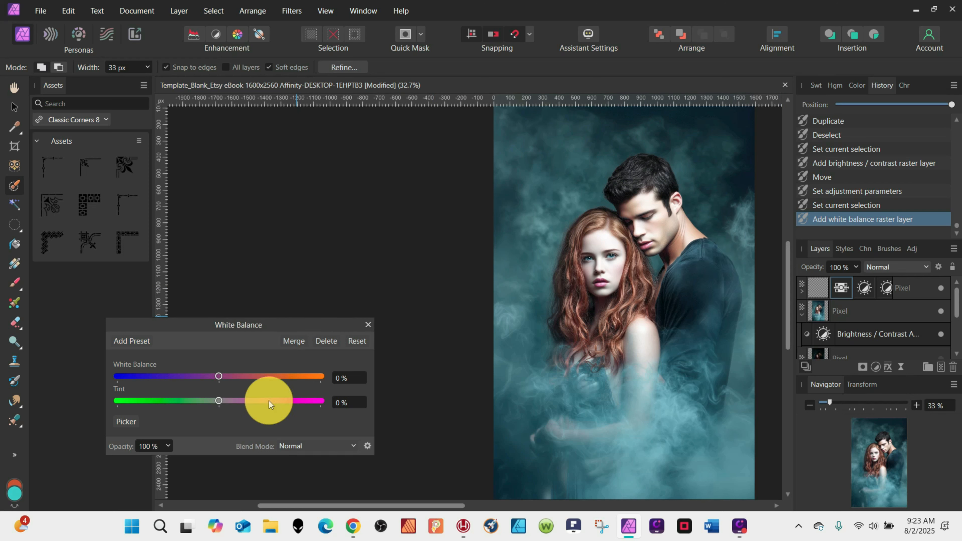
drag(218, 376, 197, 364)
click(368, 325)
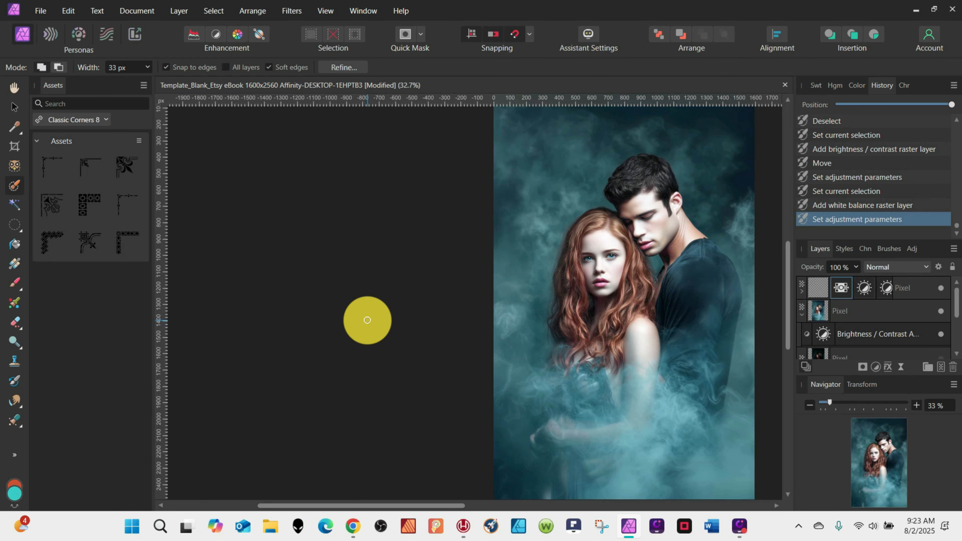
Select the woman's right eye on the original pixel layer with the Ellipse Marquee and duplicate it to a new layer.
click(871, 311)
scroll(610, 249, up, 5)
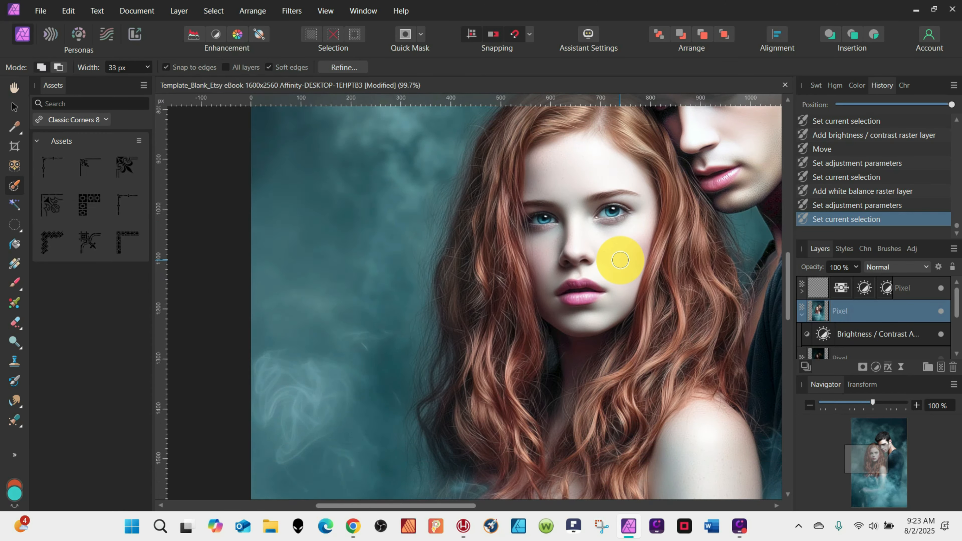
scroll(619, 260, down, 5)
scroll(621, 261, up, 1)
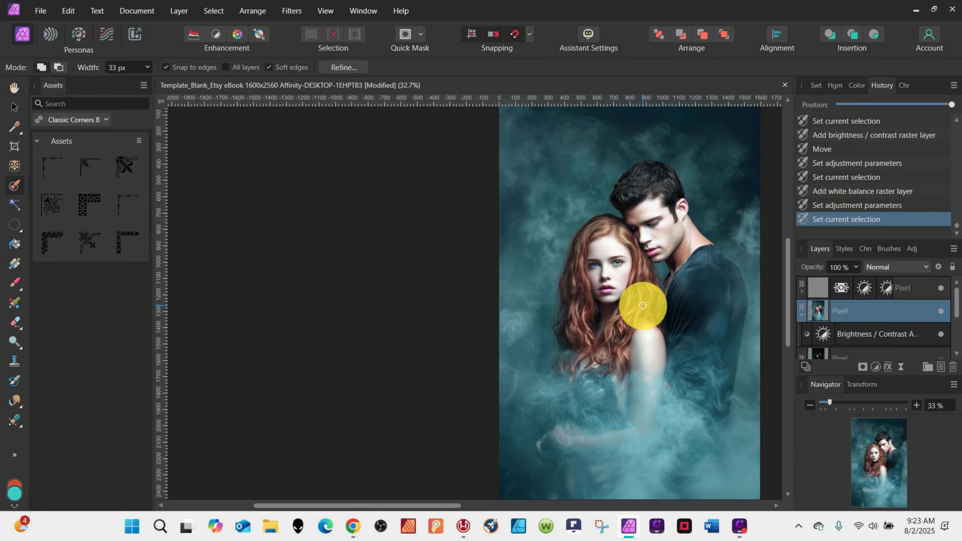
scroll(621, 276, up, 5)
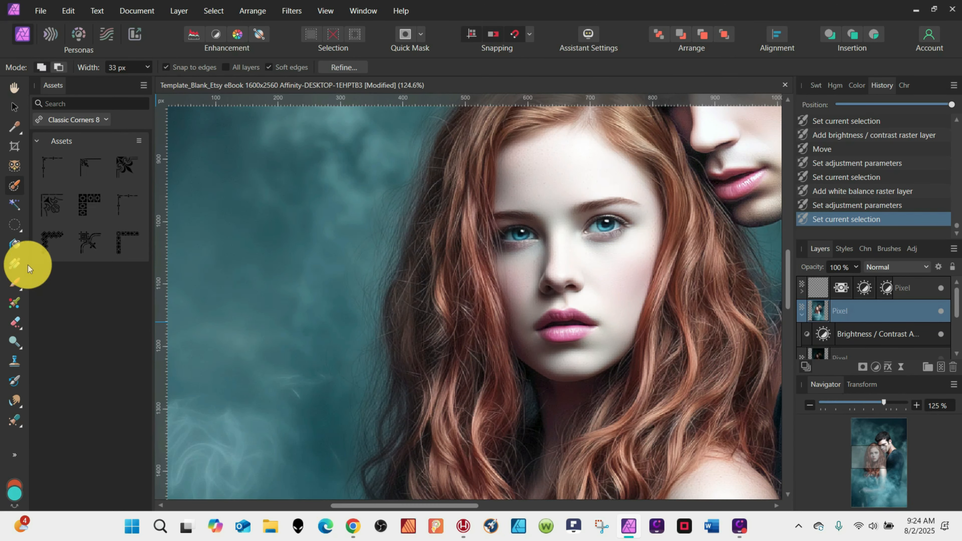
click(14, 224)
scroll(605, 221, up, 2)
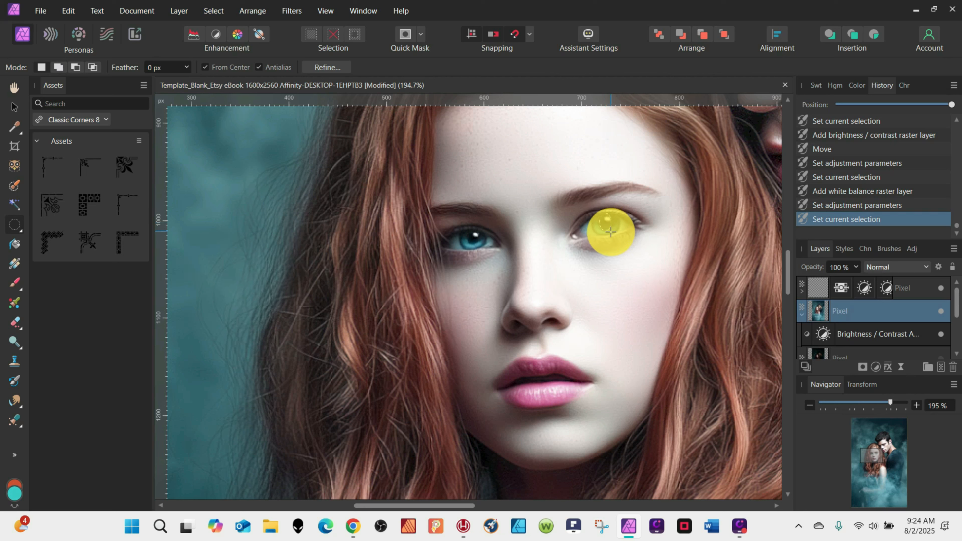
key(ctrl+j)
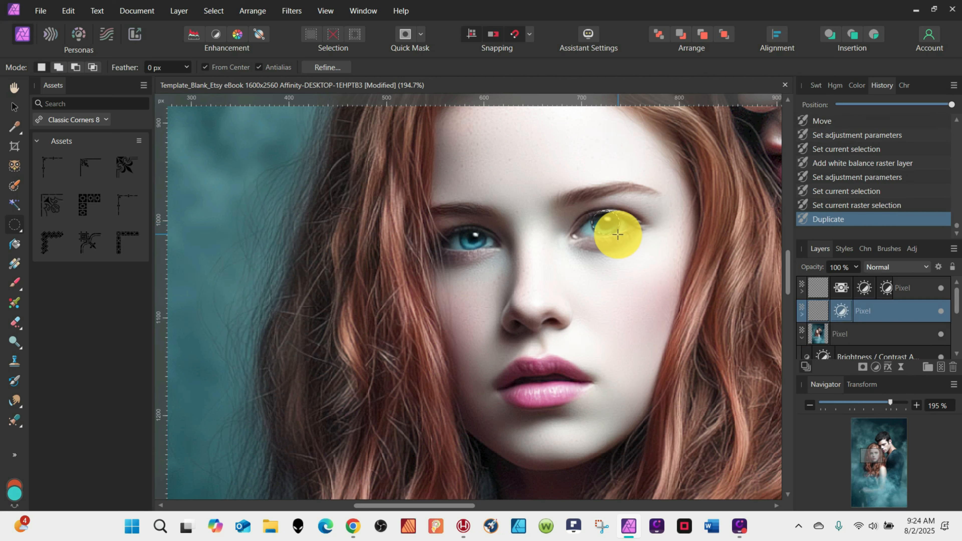
Set the contrast of the right-eye layer's Brightness / Contrast adjustment to 9%.
click(618, 235)
click(842, 310)
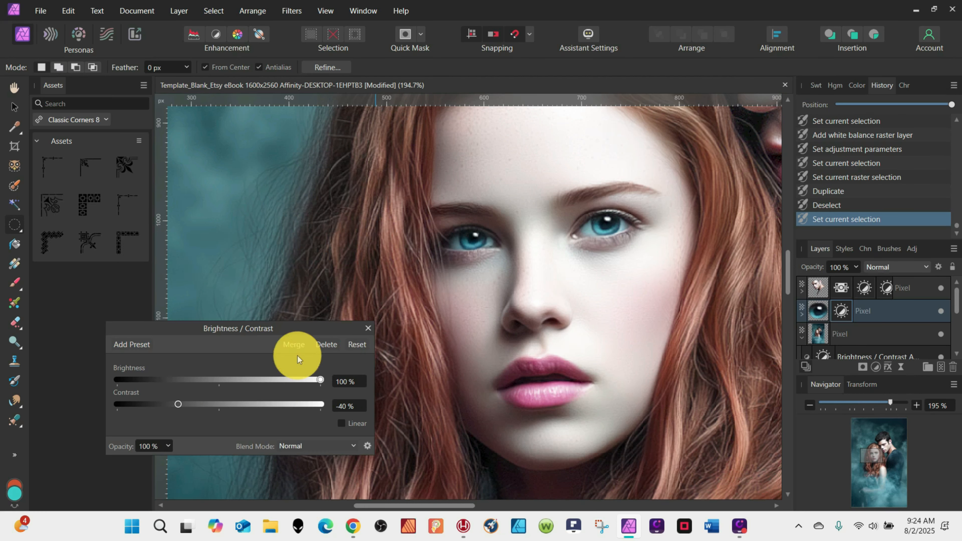
drag(179, 407, 245, 404)
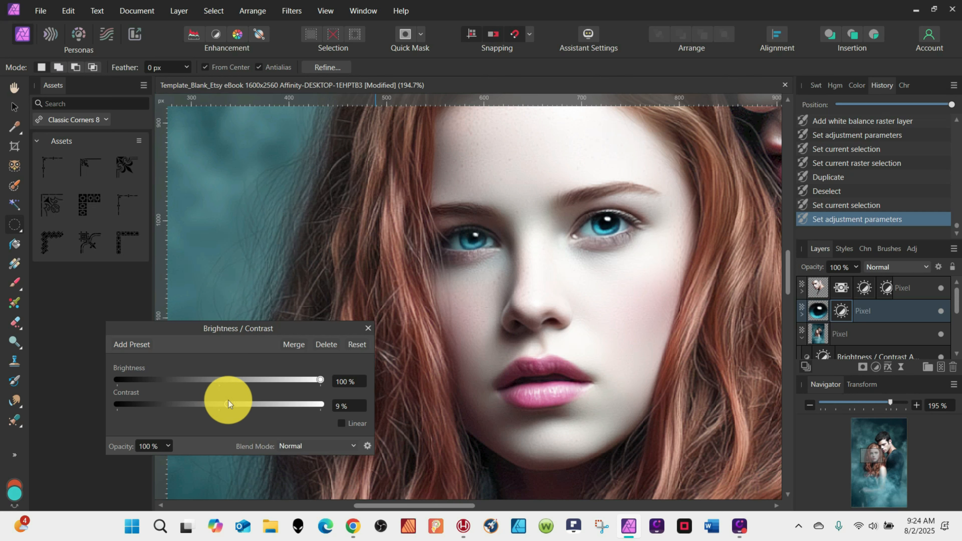
click(368, 328)
Erase an area above the right eye on the eye layer with the Erase Brush at 12 px width.
click(831, 309)
click(15, 321)
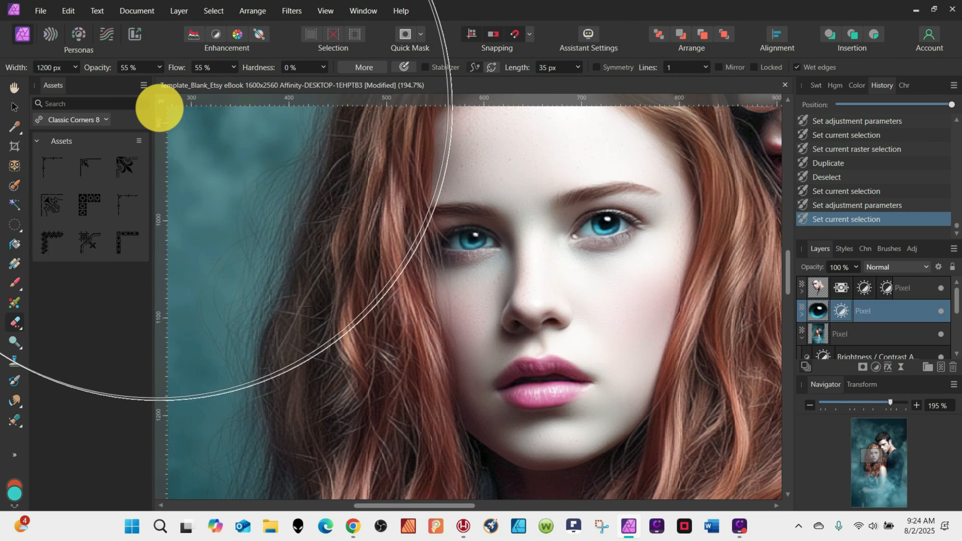
click(49, 68)
text(12)
click(604, 209)
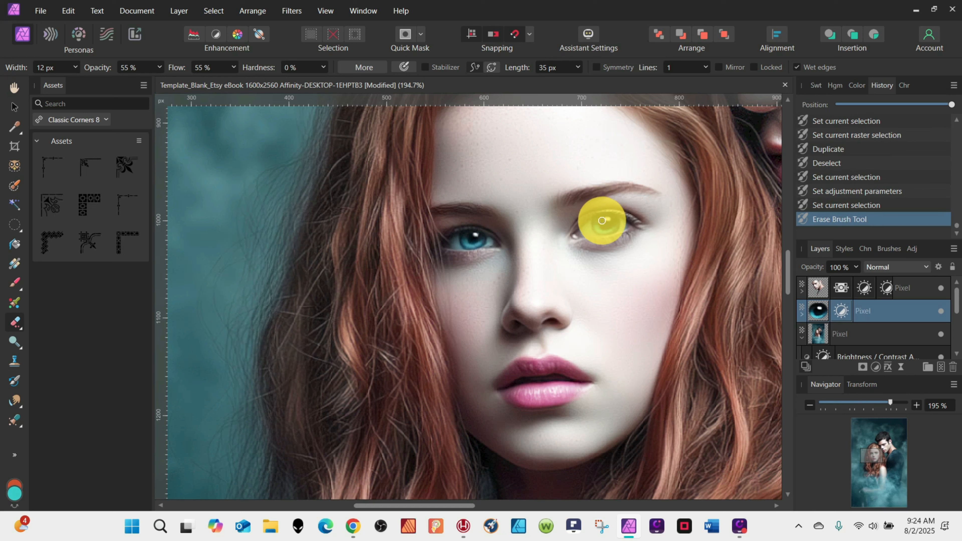
Select the woman's left eye on the original pixel layer with the Ellipse Marquee and duplicate it to a new layer.
click(822, 332)
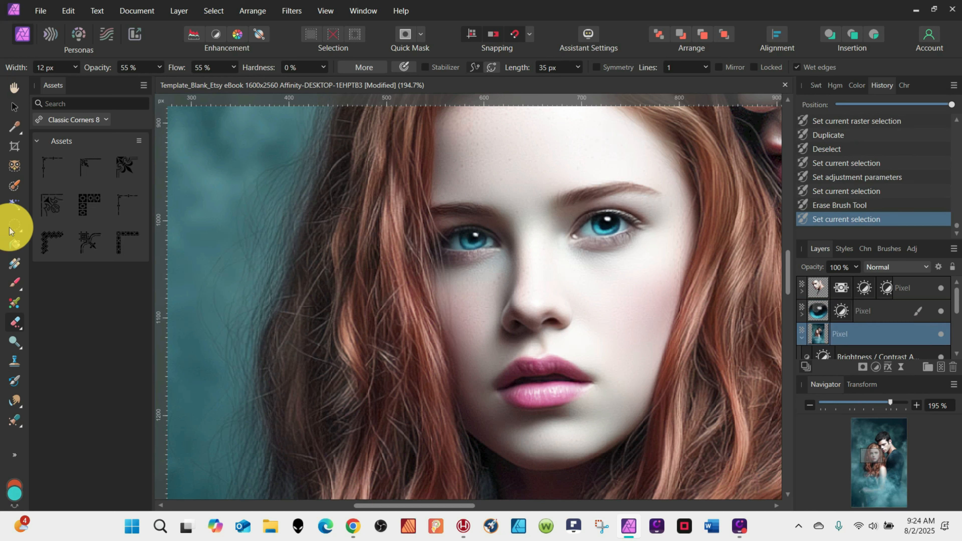
click(12, 229)
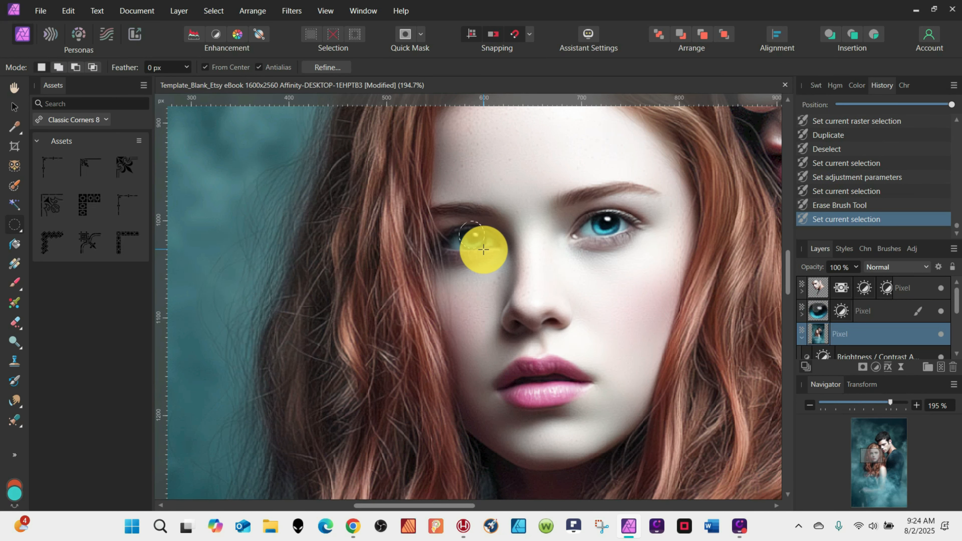
drag(483, 249, 481, 246)
key(ctrl+j)
Raise the contrast of the left-eye layer's Brightness / Contrast adjustment.
double_click(840, 334)
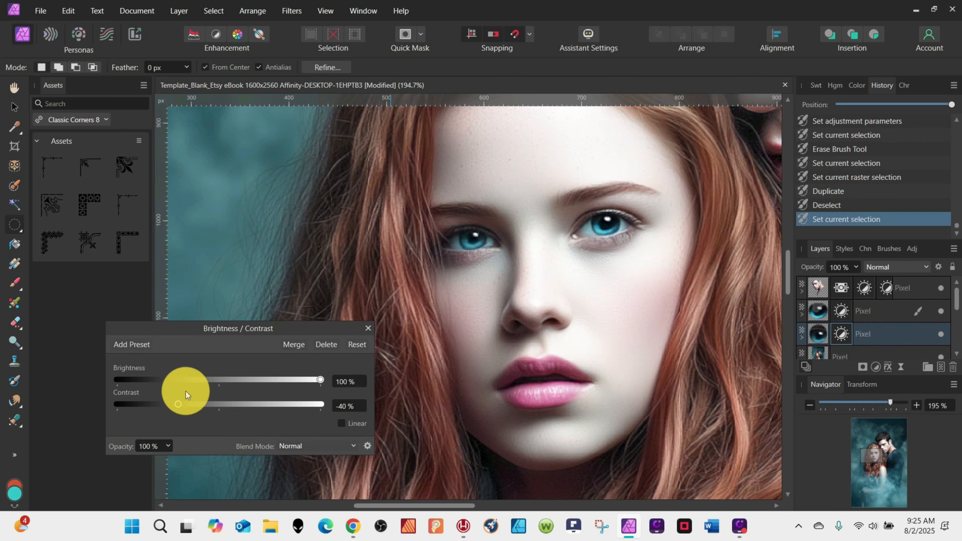
drag(179, 405, 222, 405)
click(368, 329)
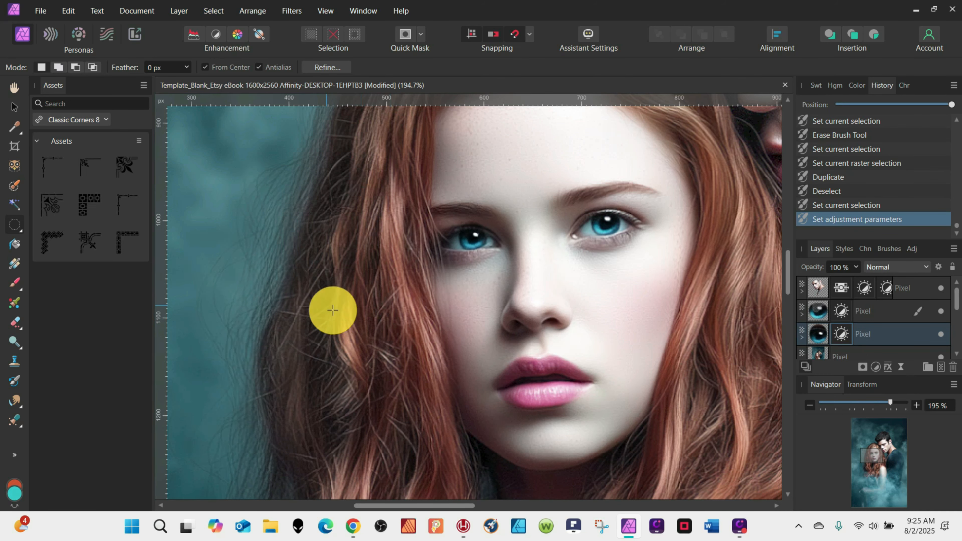
Select the woman's hair, face and shoulder on the original pixel layer with the selection brush.
click(14, 107)
scroll(659, 201, down, 5)
scroll(659, 200, up, 1)
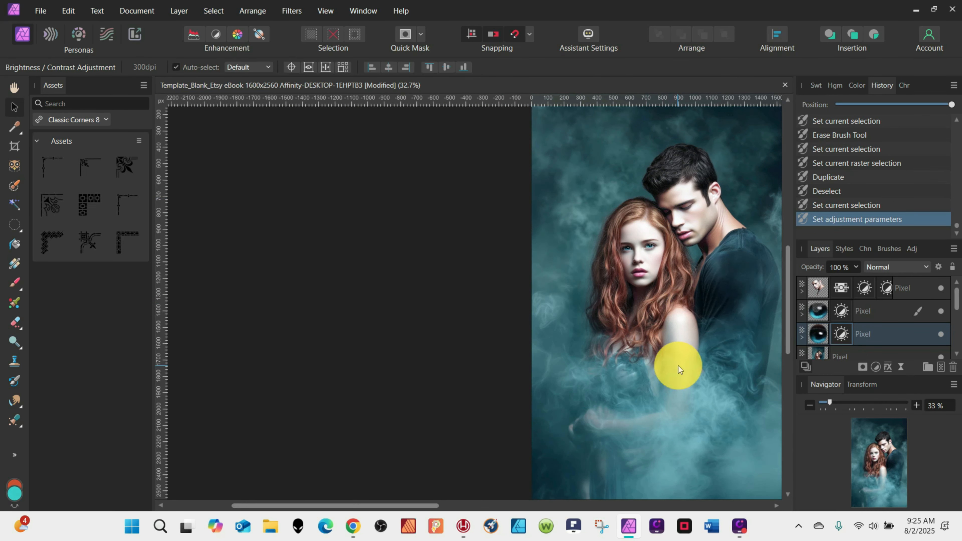
scroll(883, 307, down, 2)
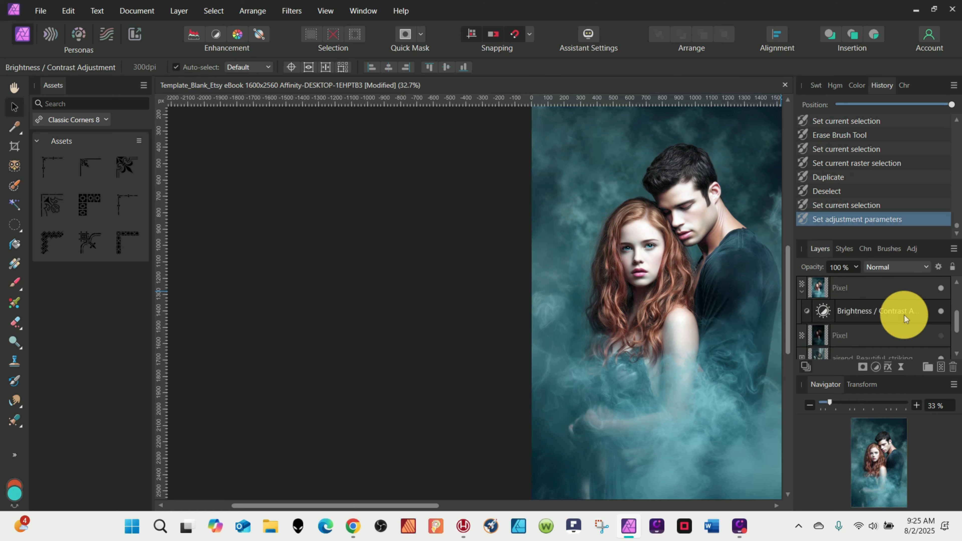
click(815, 309)
click(14, 186)
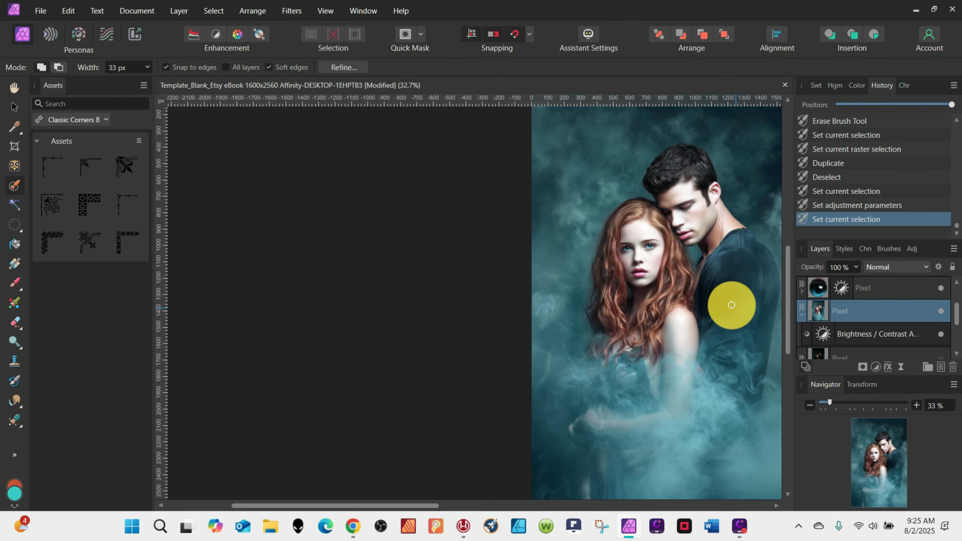
scroll(650, 265, up, 1)
scroll(650, 265, up, 5)
mouse_move(645, 190)
mouse_down()
mouse_move(576, 205)
mouse_move(586, 285)
mouse_move(630, 347)
mouse_move(634, 218)
mouse_move(637, 254)
mouse_move(679, 225)
mouse_move(634, 175)
mouse_move(620, 175)
mouse_move(669, 165)
mouse_move(653, 159)
mouse_move(670, 170)
mouse_move(545, 265)
mouse_up()
scroll(554, 303, down, 3)
mouse_move(591, 231)
mouse_down()
mouse_move(600, 330)
mouse_move(545, 344)
mouse_move(552, 318)
mouse_up()
scroll(703, 260, down, 3)
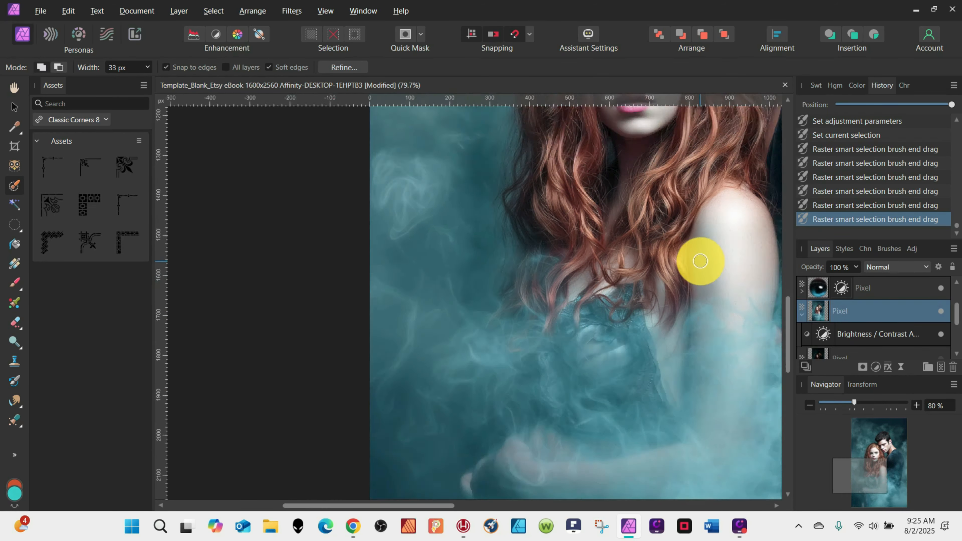
mouse_move(719, 235)
mouse_down()
mouse_move(709, 302)
mouse_move(738, 293)
mouse_move(726, 221)
mouse_move(654, 287)
mouse_move(686, 308)
mouse_up()
scroll(686, 308, up, 2)
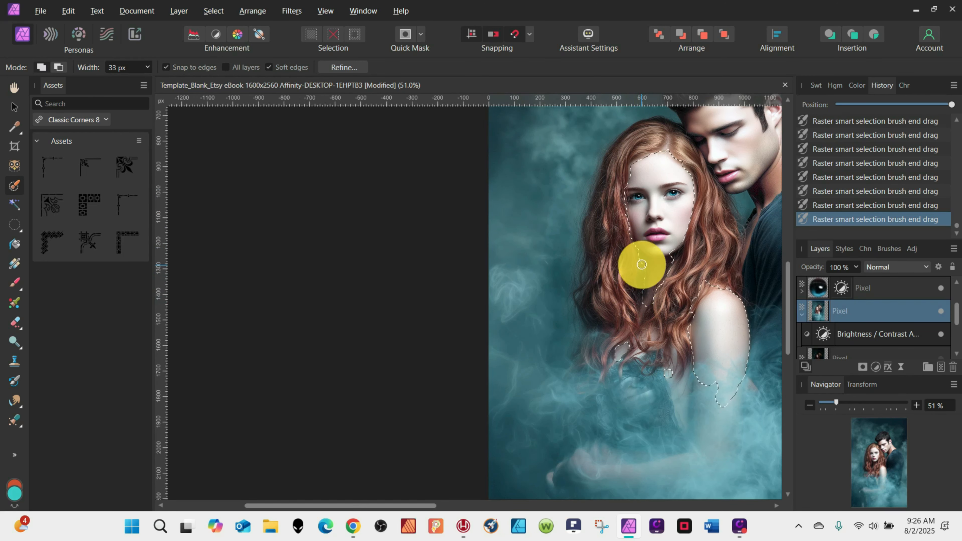
Refine the selection edges by painting over the hair borders with the matte brush, then duplicate the selection to a new layer and deselect.
click(343, 67)
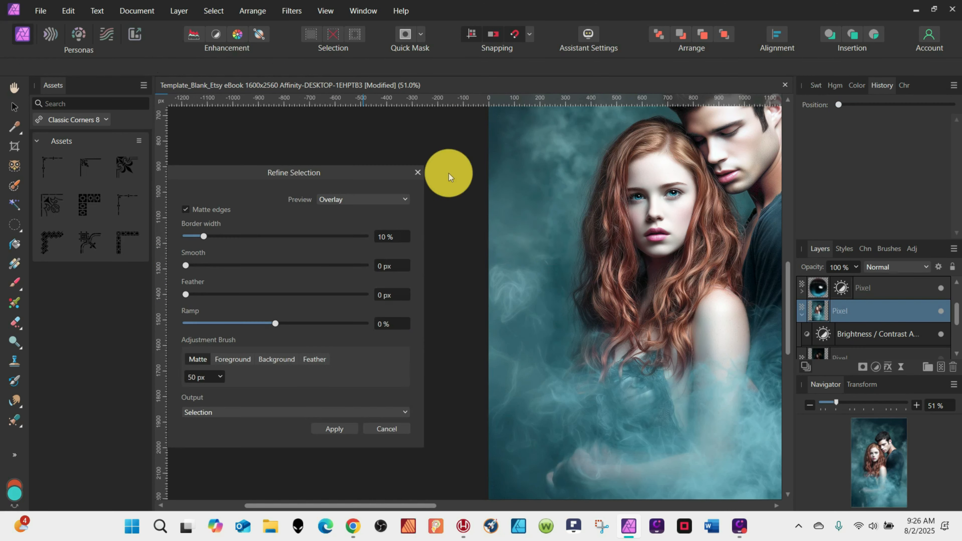
click(334, 428)
click(345, 67)
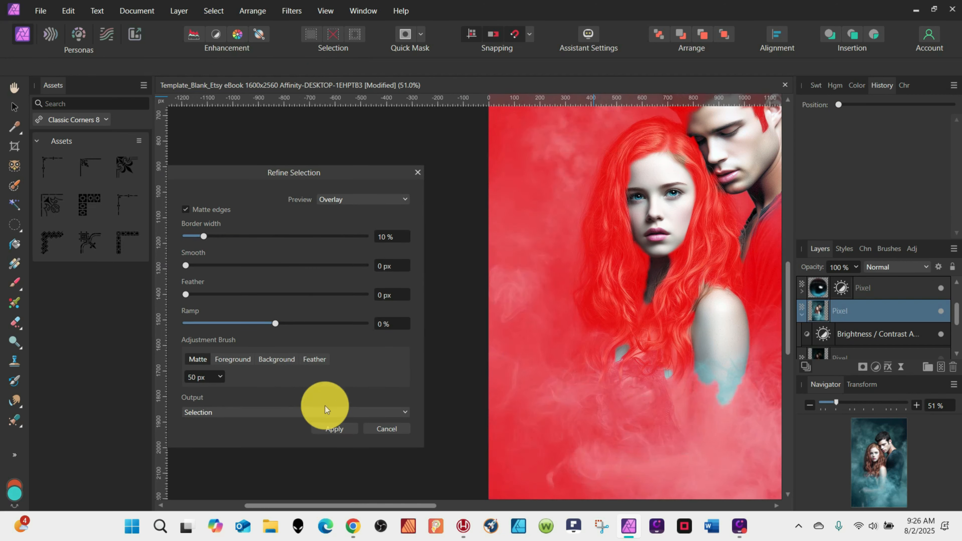
mouse_move(694, 207)
mouse_down()
mouse_move(656, 294)
mouse_move(643, 258)
mouse_up()
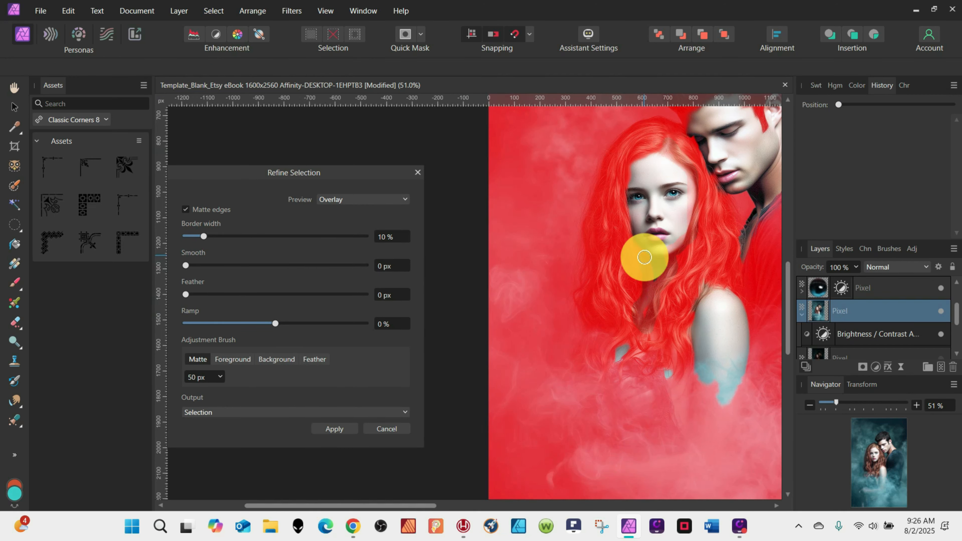
drag(656, 138, 689, 189)
mouse_move(628, 350)
mouse_down()
mouse_move(624, 362)
mouse_move(631, 336)
mouse_up()
drag(661, 369, 683, 384)
mouse_move(692, 313)
mouse_down()
mouse_move(734, 289)
mouse_move(749, 340)
mouse_move(717, 427)
mouse_move(719, 390)
mouse_move(692, 322)
mouse_move(687, 396)
mouse_up()
click(335, 428)
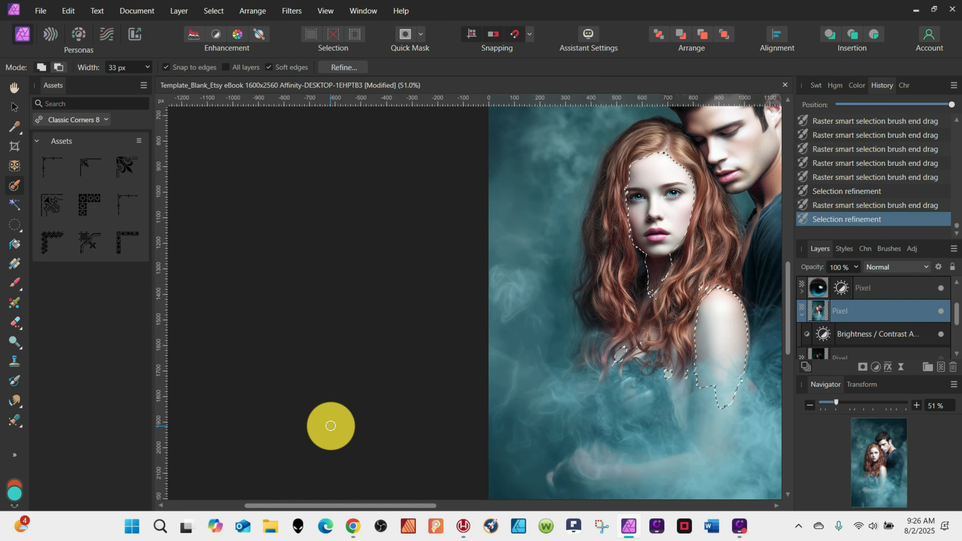
key(ctrl+j)
key(ctrl+d)
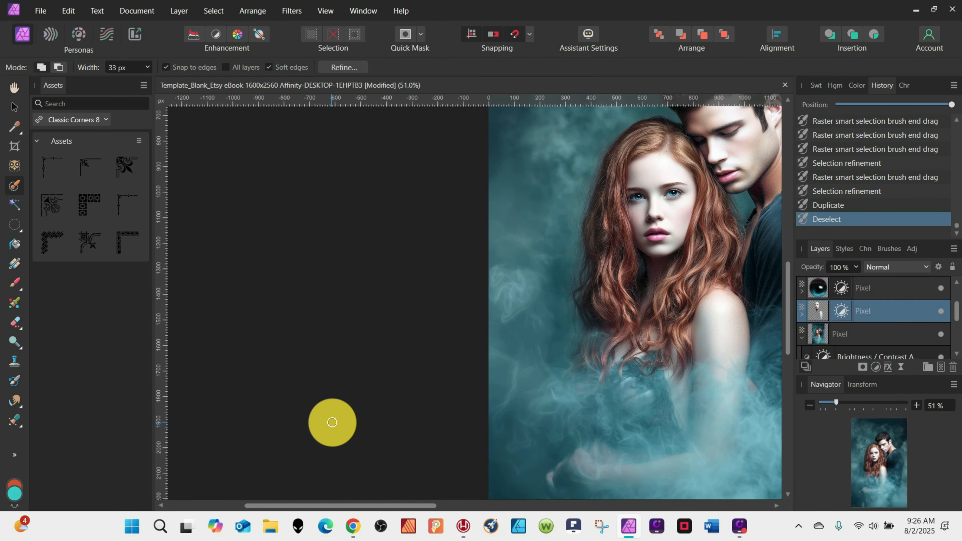
Add a Vibrance adjustment to the duplicated subject layer with vibrance at 100% and saturation about 53%.
click(872, 370)
click(822, 182)
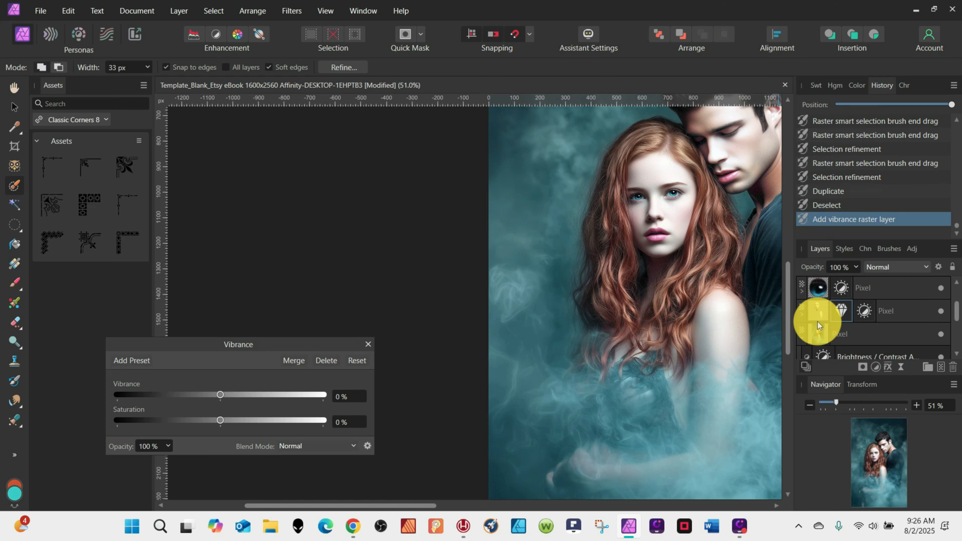
drag(220, 397, 341, 395)
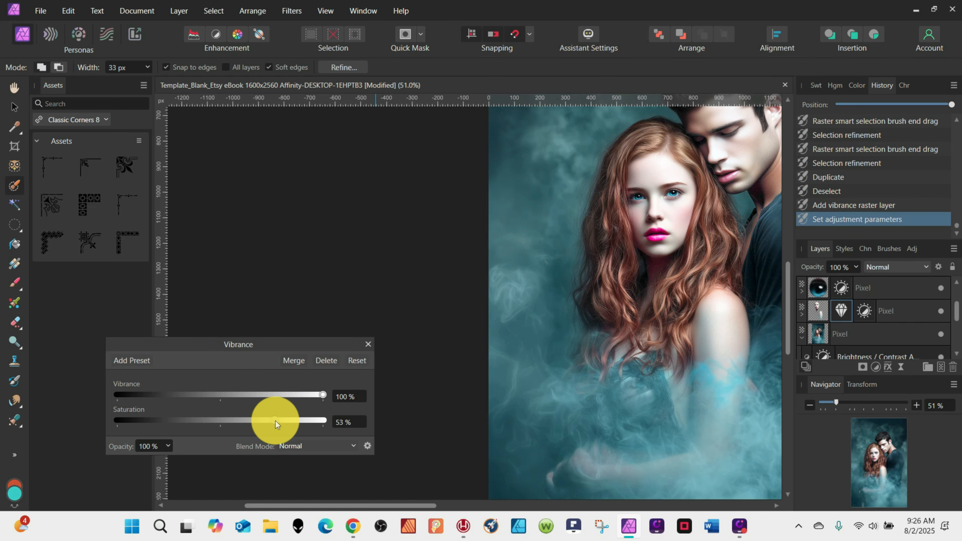
drag(276, 422, 276, 422)
scroll(617, 308, down, 4)
scroll(664, 319, up, 2)
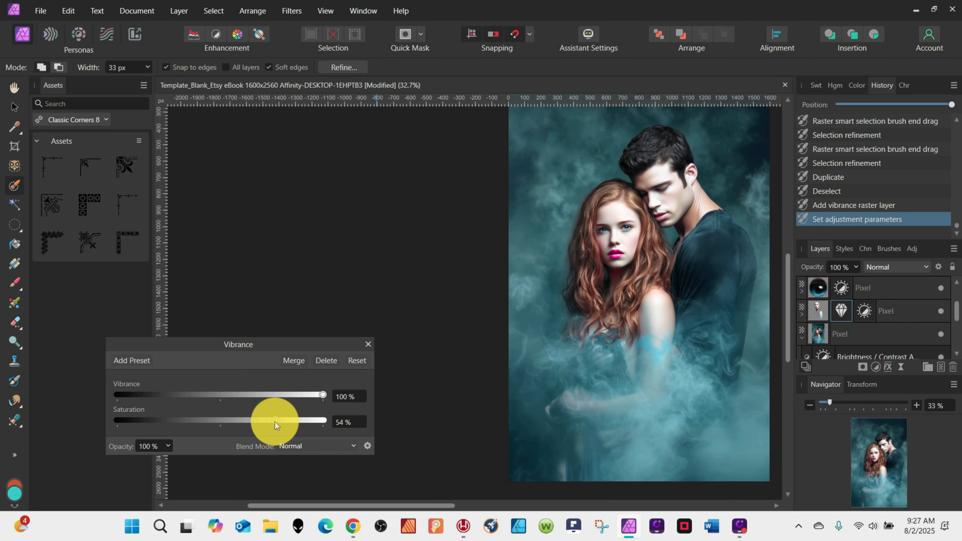
Add a Curves adjustment, nest it into the duplicated subject layer and nudge the curve's midpoint slightly.
click(876, 367)
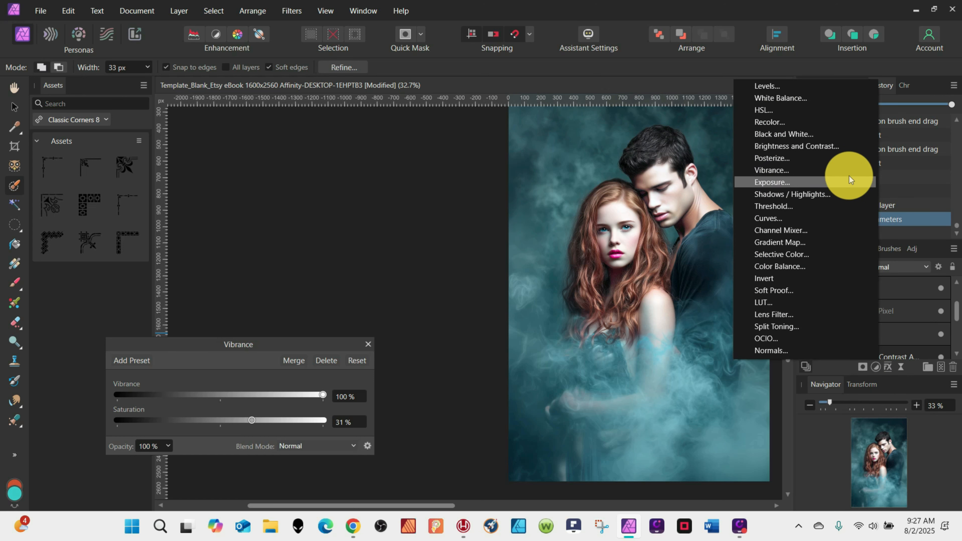
click(847, 218)
drag(794, 315, 853, 327)
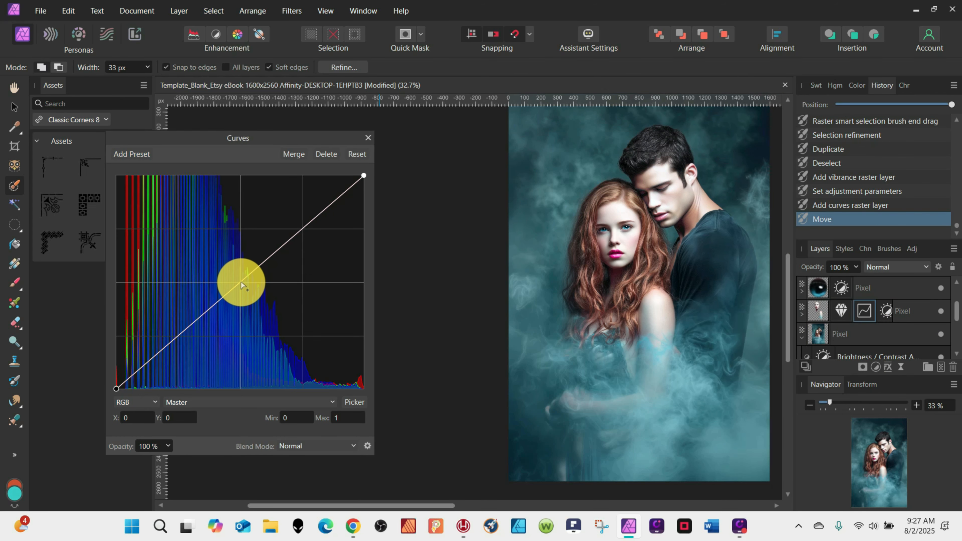
mouse_move(240, 282)
mouse_down()
mouse_move(235, 272)
mouse_move(256, 290)
mouse_move(236, 281)
mouse_up()
Reopen the subject layer's Vibrance adjustment, increase its saturation and close the dialog.
click(842, 311)
drag(253, 420, 278, 417)
click(368, 344)
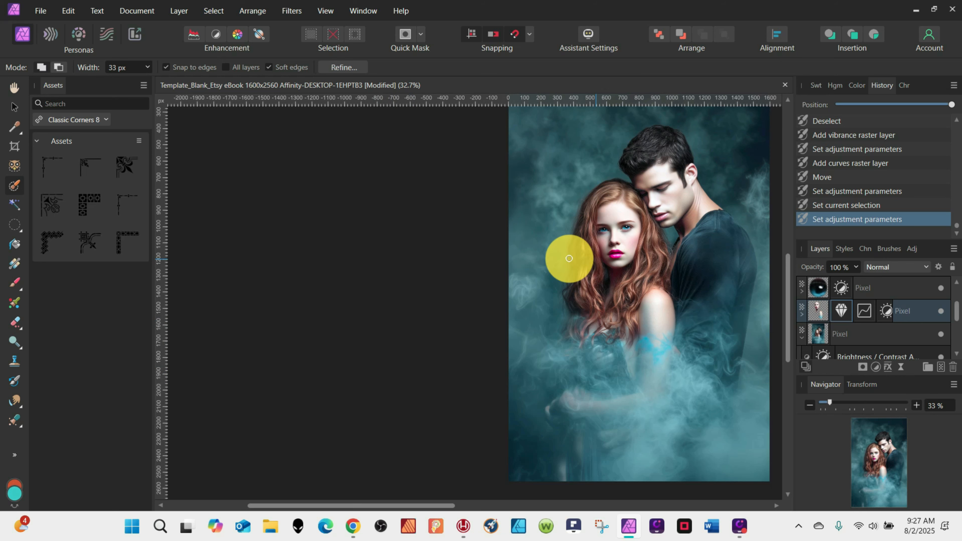
Erase the brightened spill over the man's nose and cheek from the subject layer with the Erase Brush at 12 px.
scroll(829, 316, up, 2)
click(865, 295)
click(867, 285)
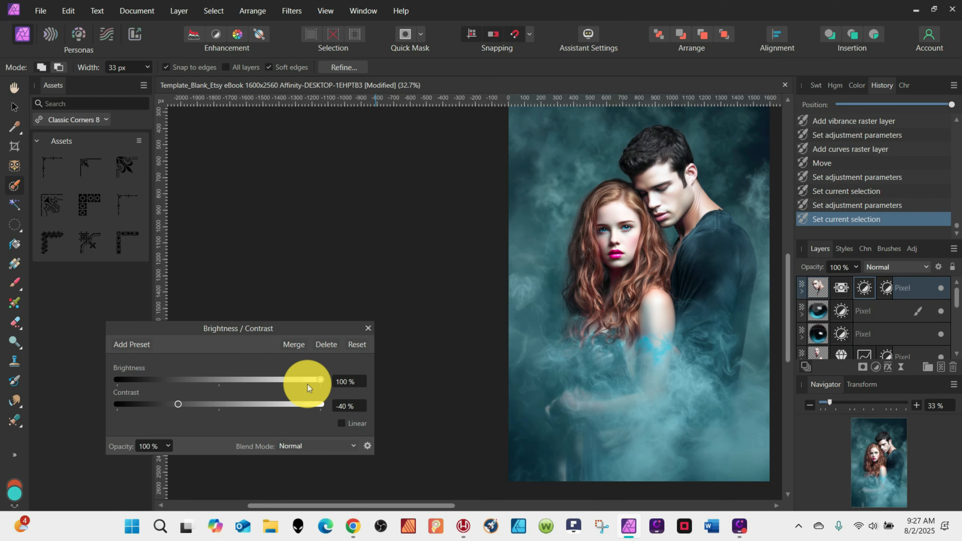
click(816, 287)
click(15, 322)
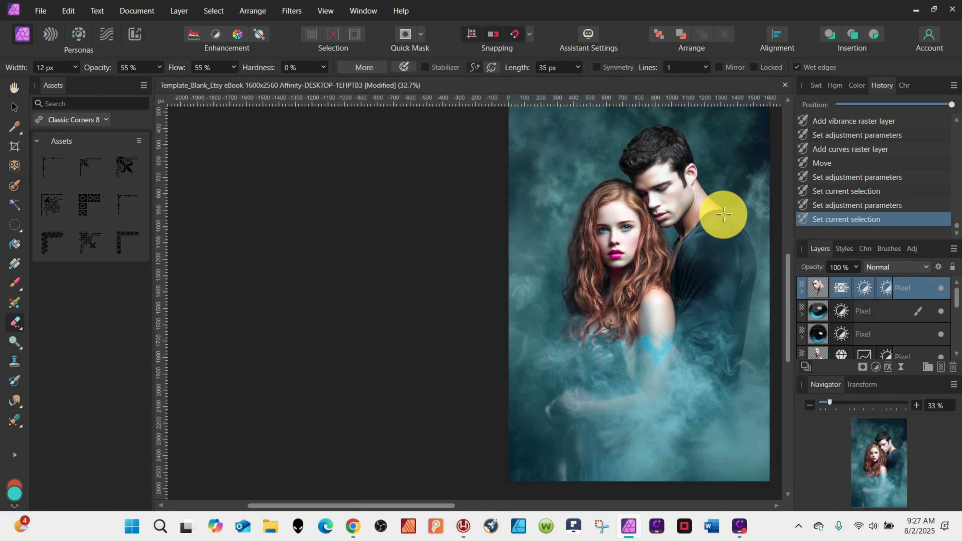
scroll(661, 235, up, 6)
click(570, 291)
drag(566, 284, 596, 285)
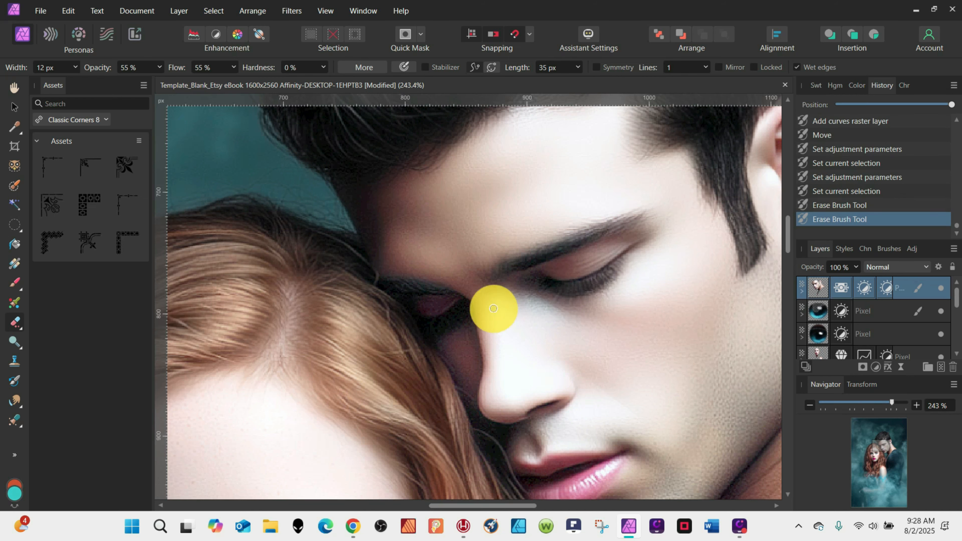
drag(460, 316, 436, 323)
Erase the brightened area around the man's lips on the subject layer, stepping back in history to redo strokes.
scroll(625, 230, down, 4)
mouse_move(589, 218)
mouse_down()
mouse_move(551, 238)
mouse_move(623, 232)
mouse_move(592, 271)
mouse_move(547, 282)
mouse_move(569, 263)
mouse_move(530, 260)
mouse_move(557, 270)
mouse_move(618, 246)
mouse_move(689, 273)
mouse_move(628, 232)
mouse_move(594, 267)
mouse_move(558, 283)
mouse_move(659, 234)
mouse_move(594, 260)
mouse_up()
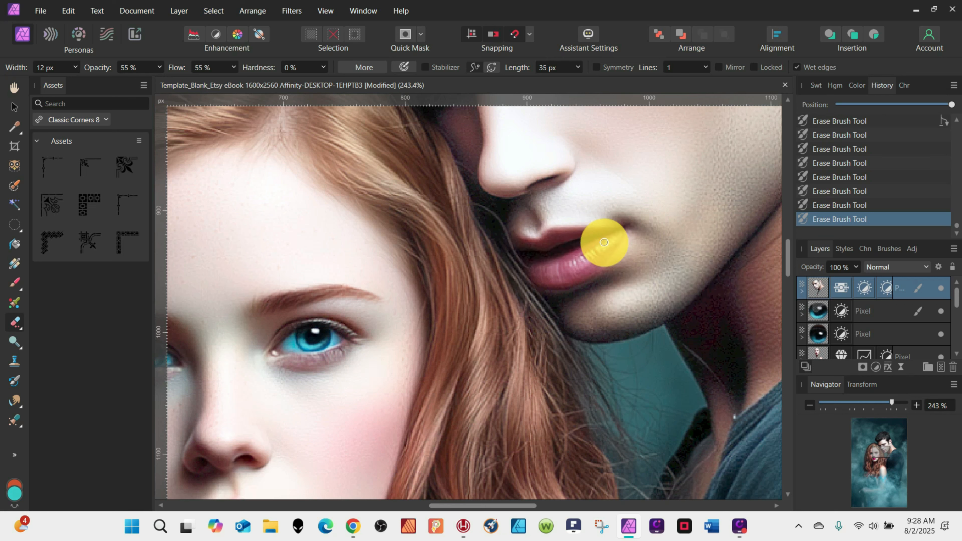
mouse_move(648, 233)
mouse_down()
mouse_move(584, 236)
mouse_move(543, 276)
mouse_up()
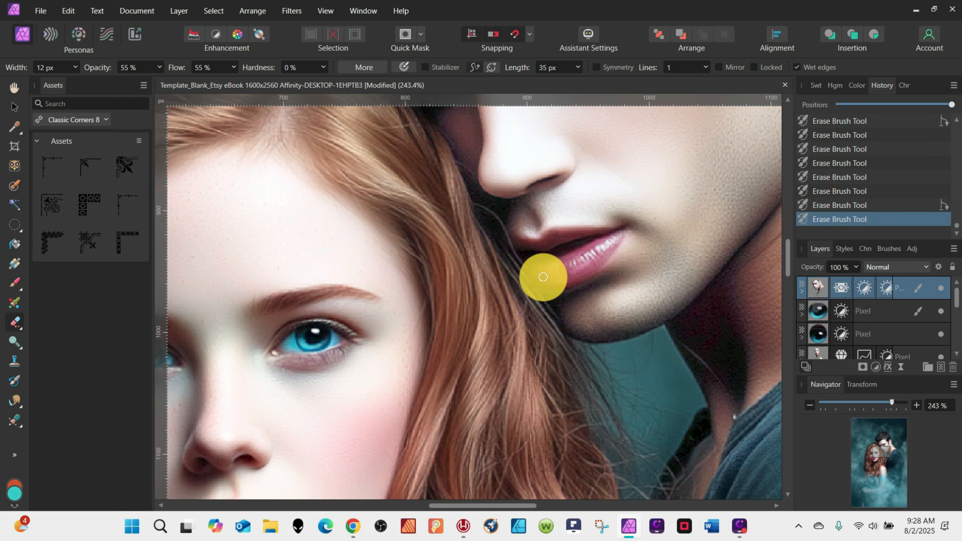
click(845, 205)
mouse_move(626, 229)
mouse_down()
mouse_move(625, 250)
mouse_move(589, 244)
mouse_up()
click(858, 207)
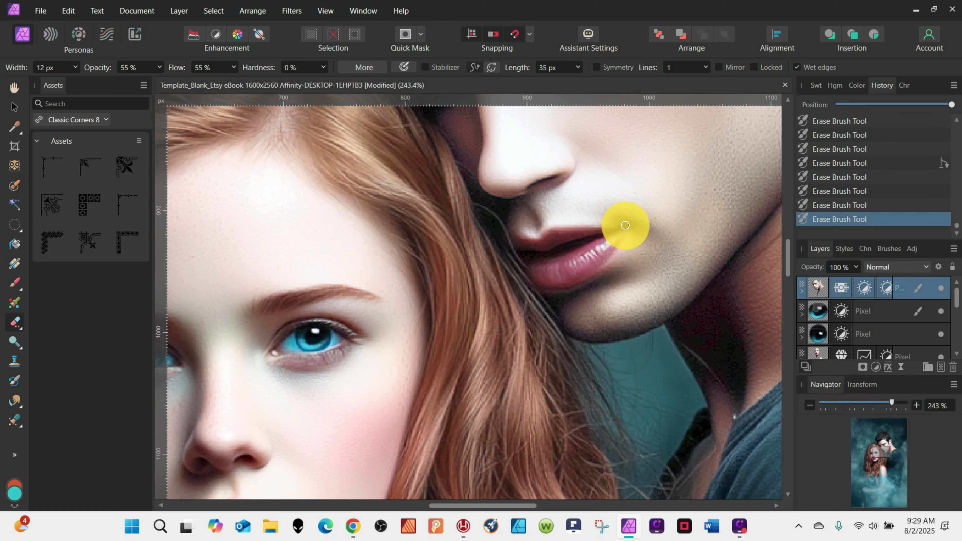
Select the woman's lips on the original pixel layer with the selection brush and duplicate them to a new layer.
scroll(625, 225, down, 8)
click(820, 351)
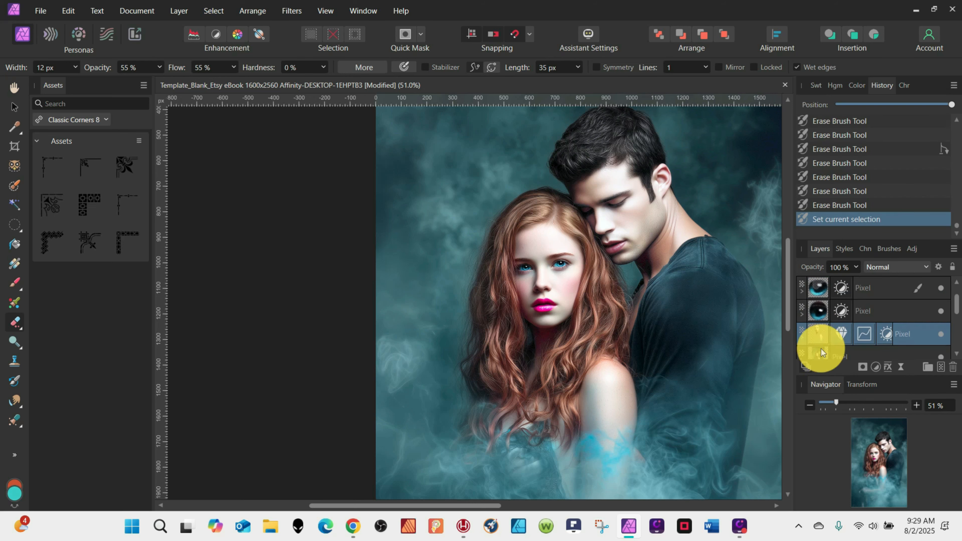
scroll(516, 308, up, 7)
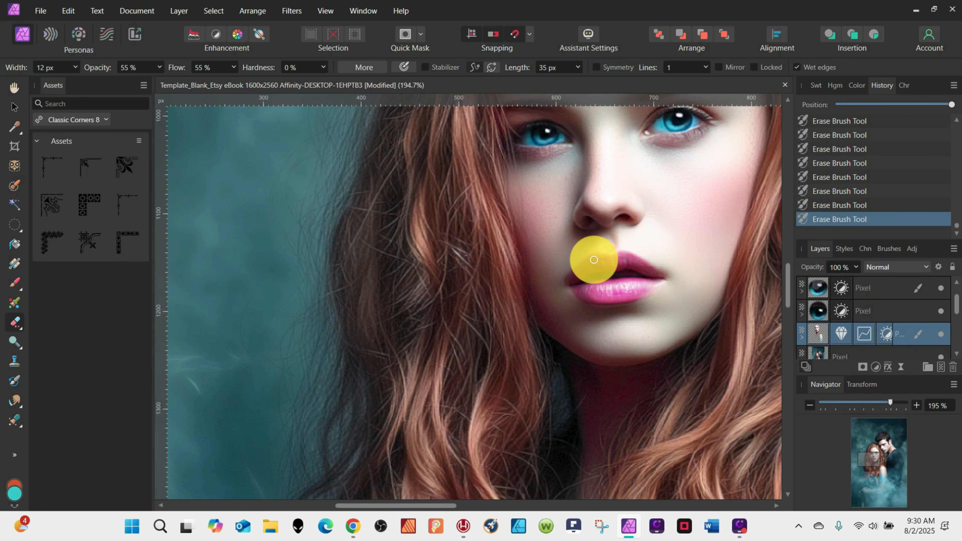
scroll(639, 276, down, 6)
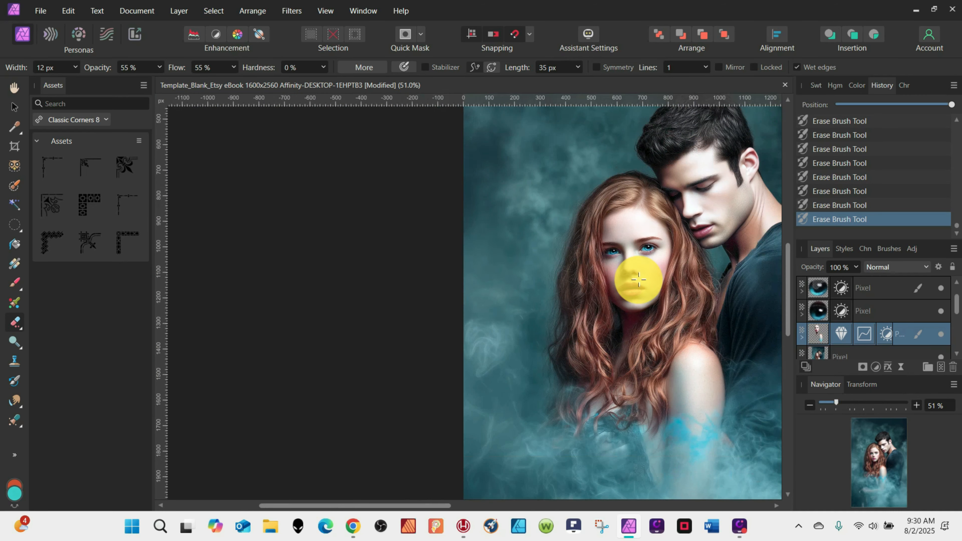
scroll(852, 341, down, 1)
click(852, 342)
click(15, 185)
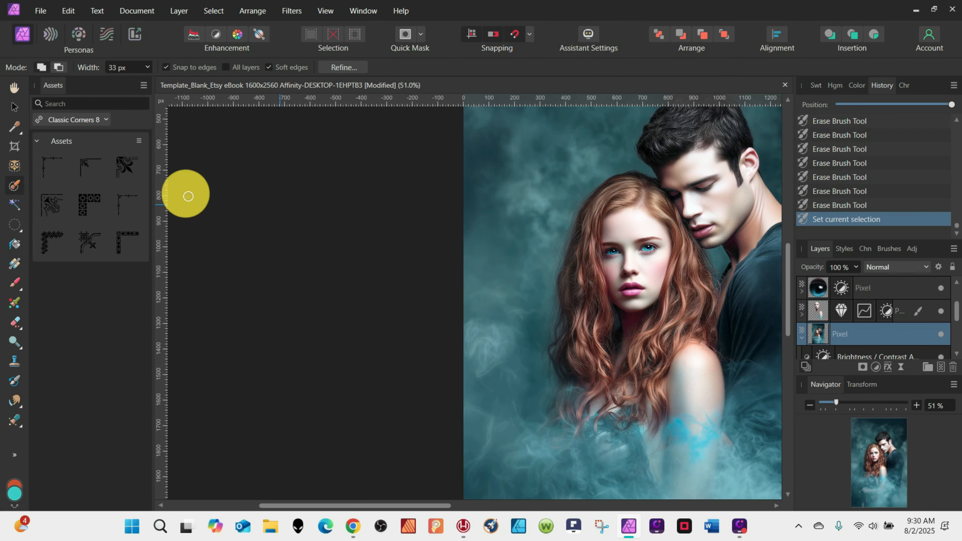
scroll(635, 288, up, 2)
mouse_move(622, 294)
mouse_down()
mouse_move(643, 288)
mouse_move(640, 314)
mouse_move(656, 316)
mouse_move(611, 312)
mouse_move(657, 327)
mouse_up()
key(ctrl+j)
key(ctrl+d)
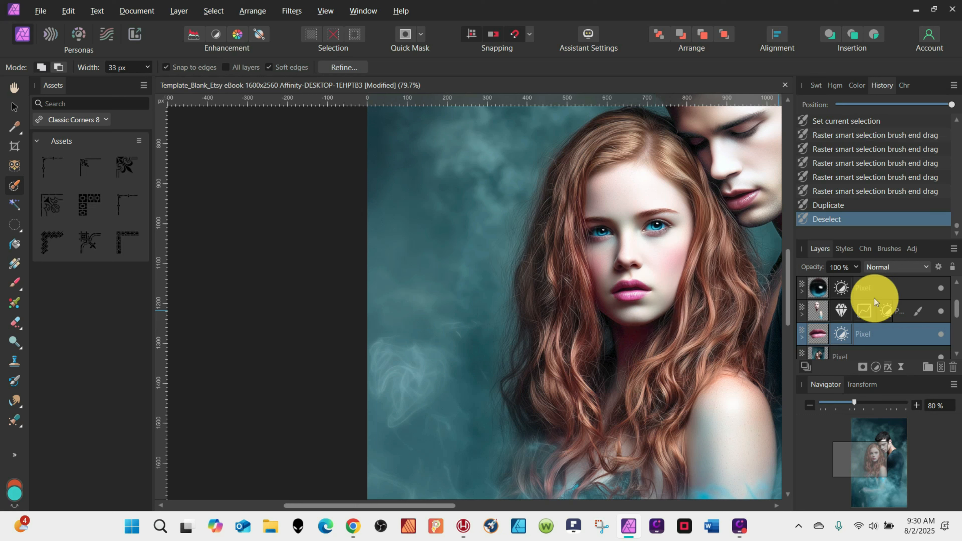
Set the lips layer's Brightness / Contrast brightness to 87%.
click(842, 333)
click(298, 379)
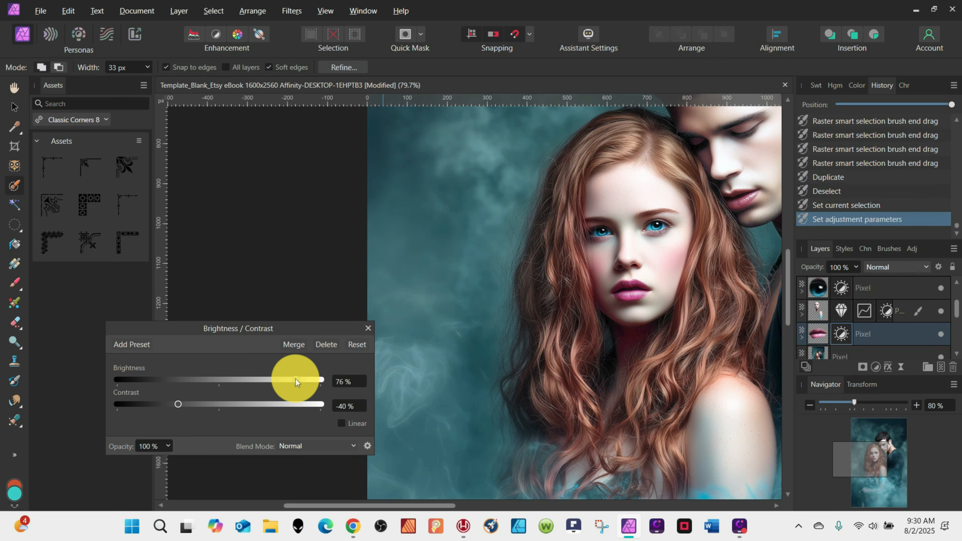
drag(274, 381, 308, 383)
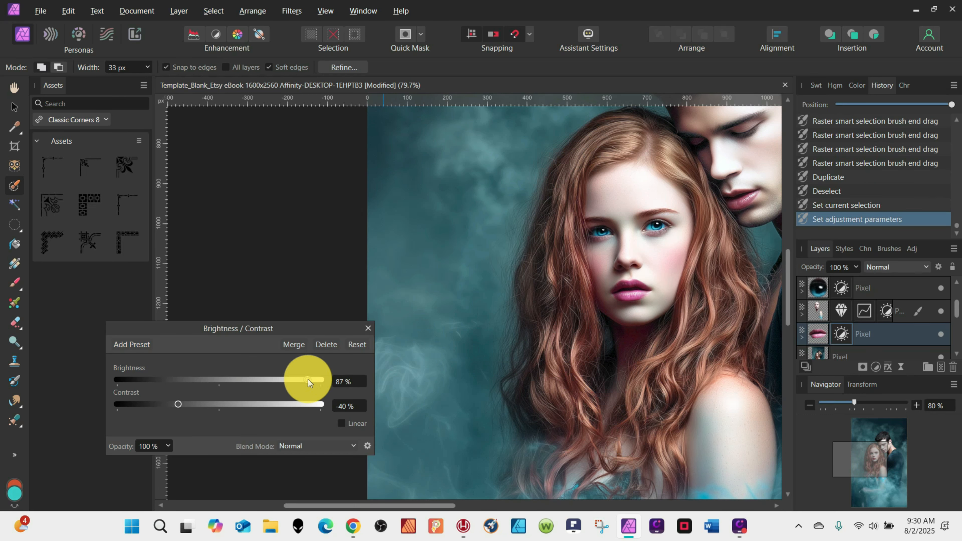
Add a Vibrance adjustment with saturation set to -35% and close the dialog.
click(876, 367)
click(840, 181)
drag(221, 421, 185, 422)
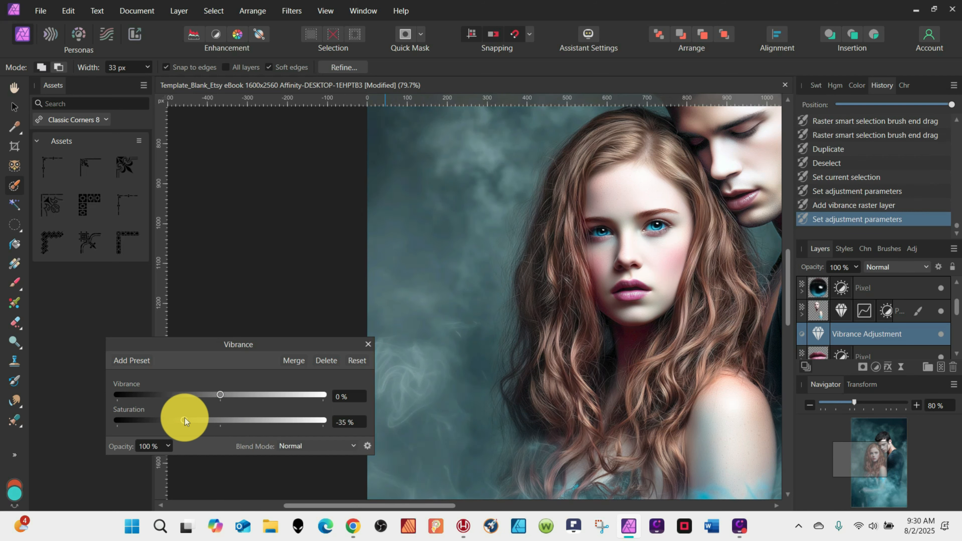
click(367, 345)
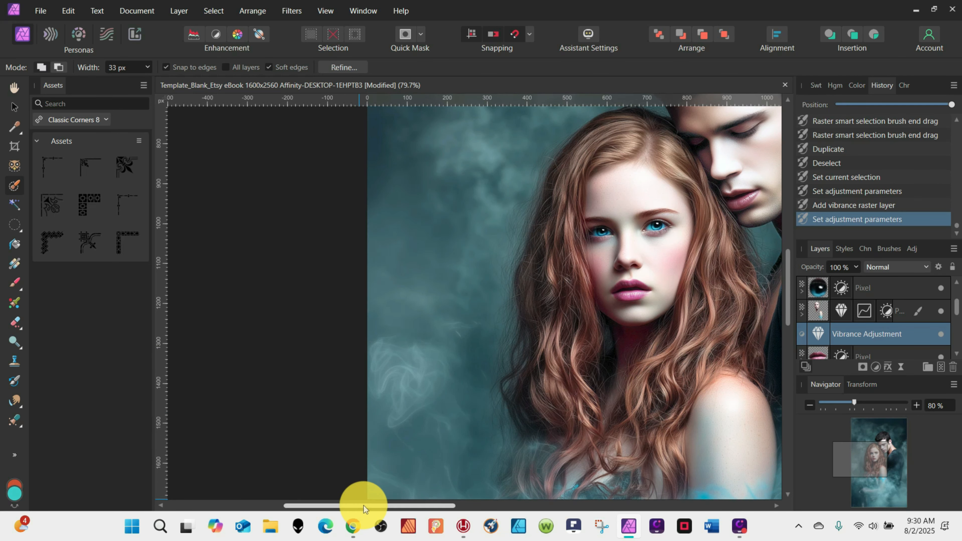
Select the man's lips on the original pixel layer with the selection brush, refining the selection edges.
drag(366, 505, 443, 507)
scroll(572, 351, up, 2)
scroll(802, 355, down, 1)
click(817, 314)
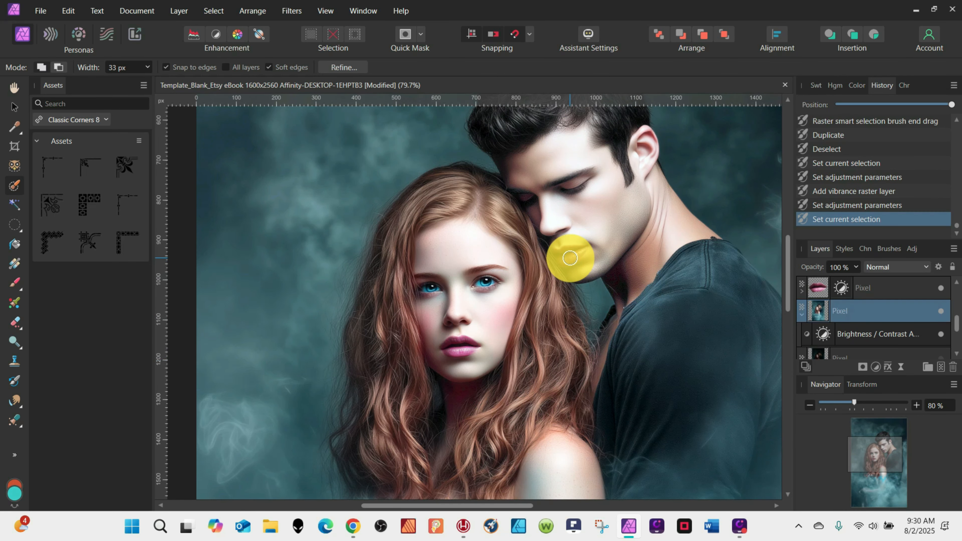
click(11, 182)
click(566, 255)
click(559, 257)
click(576, 258)
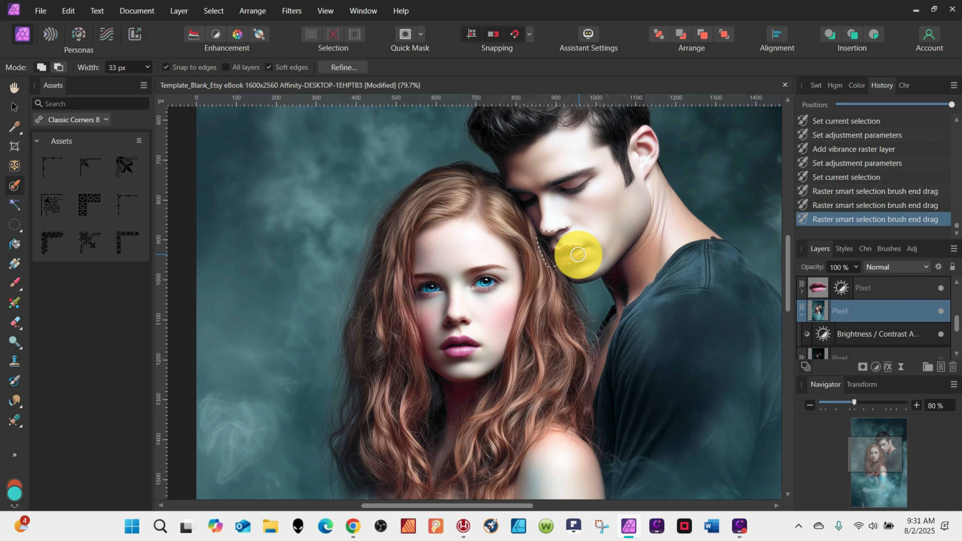
click(578, 257)
alt+click(553, 239)
alt+click(544, 259)
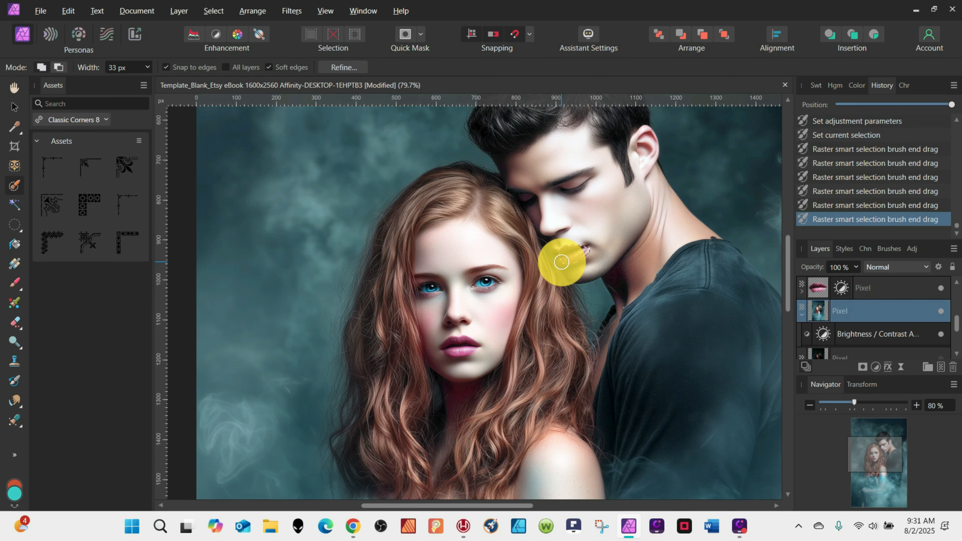
alt+click(566, 264)
alt+click(596, 259)
key(ctrl+alt+r)
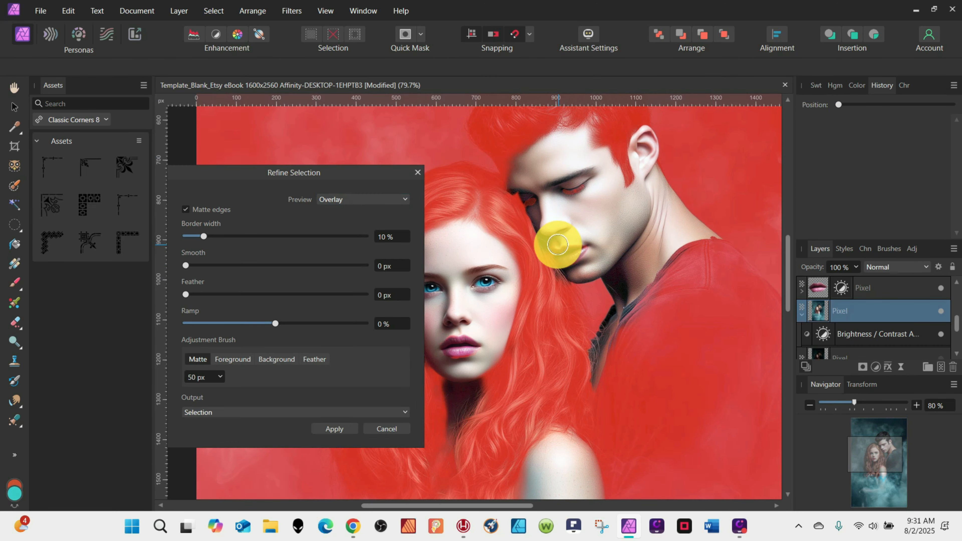
click(334, 429)
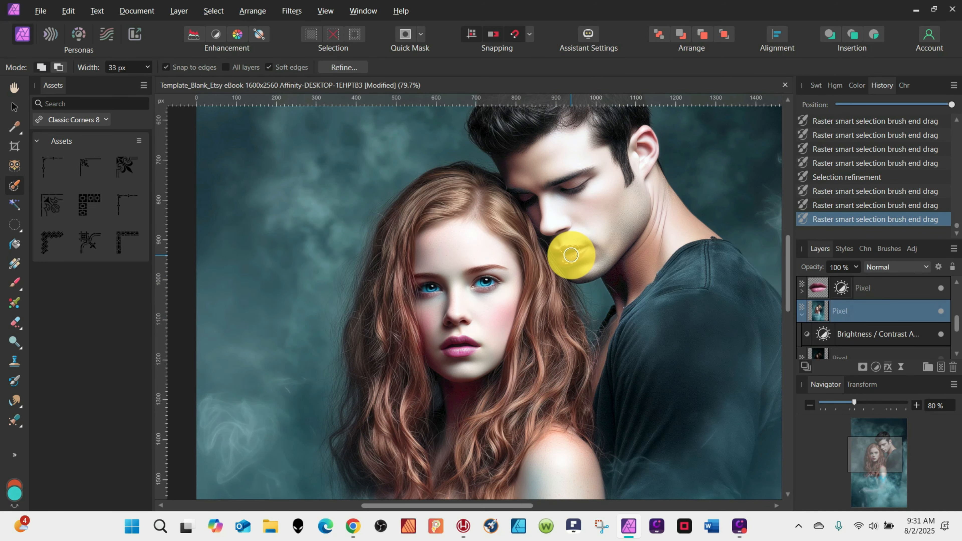
mouse_move(567, 257)
mouse_down()
mouse_move(586, 218)
mouse_move(547, 237)
mouse_move(545, 257)
mouse_move(589, 257)
mouse_up()
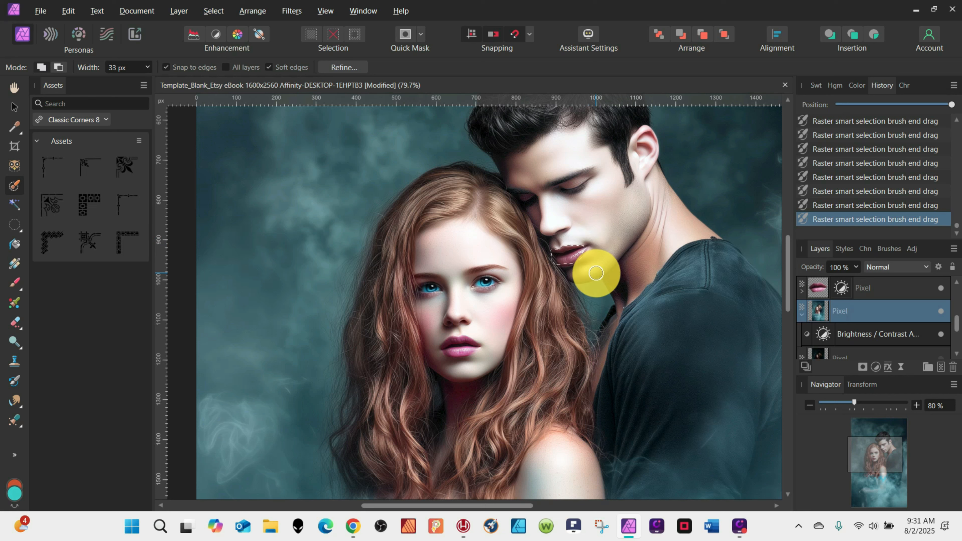
Duplicate the man's lips to a new layer, deselect, and lower its Brightness / Contrast contrast to -67%.
key(ctrl+j)
key(ctrl+d)
click(842, 310)
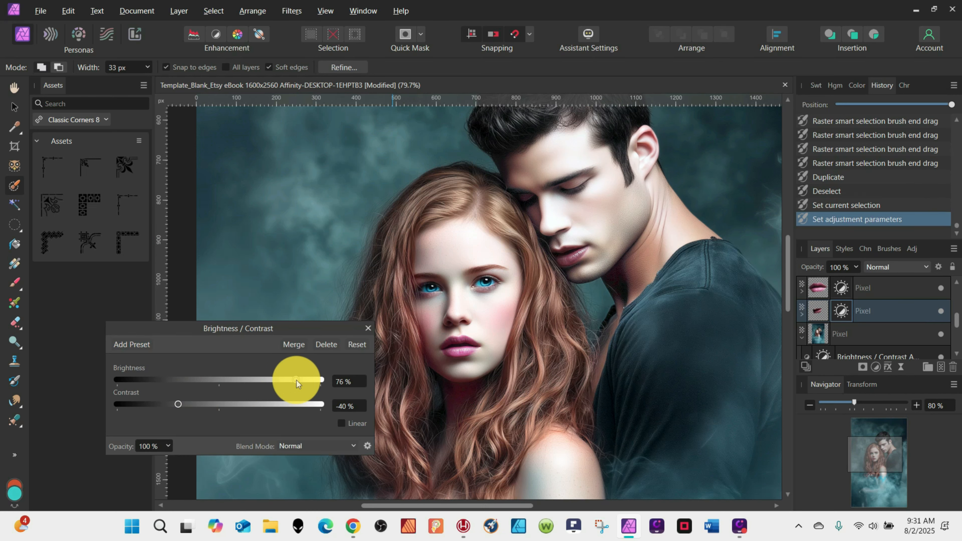
mouse_move(187, 403)
mouse_down()
mouse_move(197, 404)
mouse_move(185, 403)
mouse_up()
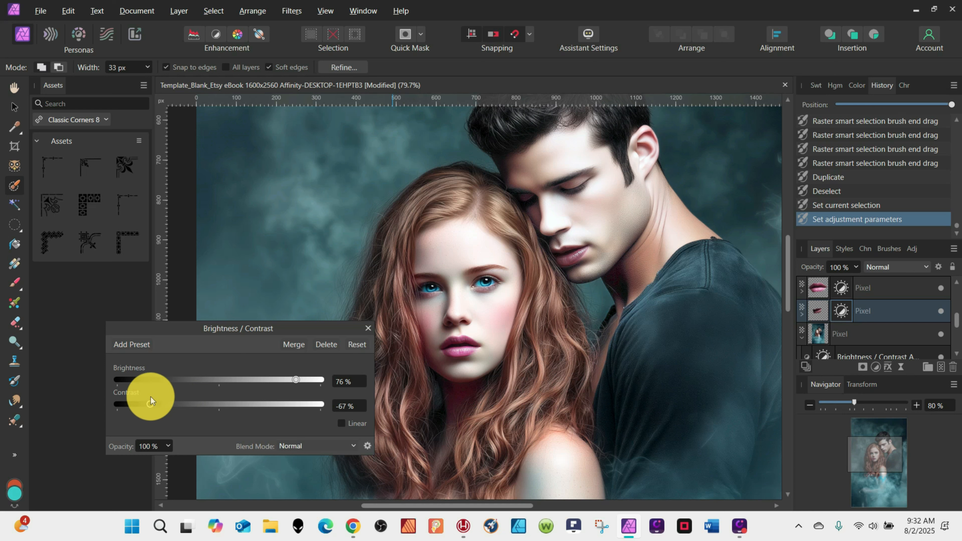
Add a Vibrance adjustment to the man's lips layer with saturation set to 25% and close the dialog.
click(867, 367)
click(800, 189)
drag(821, 309, 858, 343)
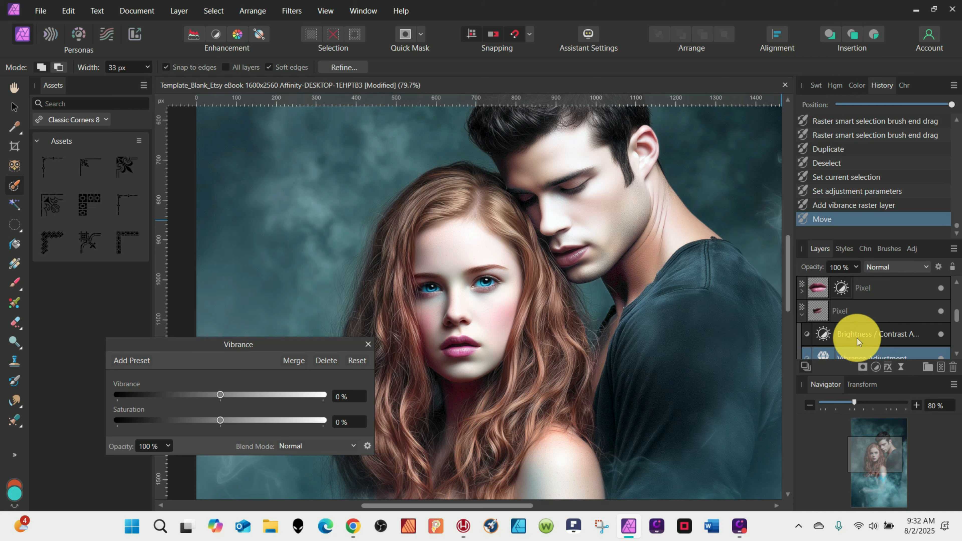
drag(220, 420, 248, 422)
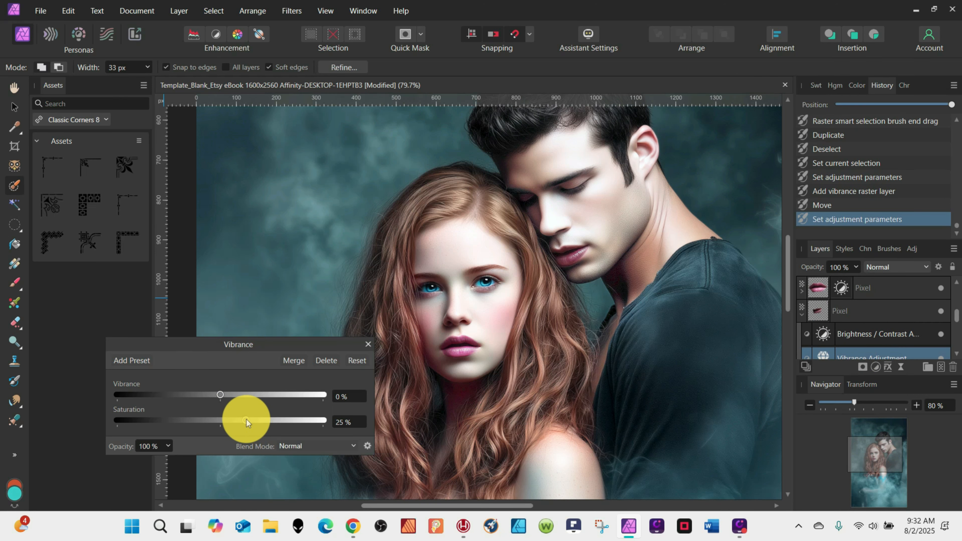
click(368, 344)
Select the original pixel layer and paint a selection around the woman with the selection brush.
scroll(591, 286, down, 4)
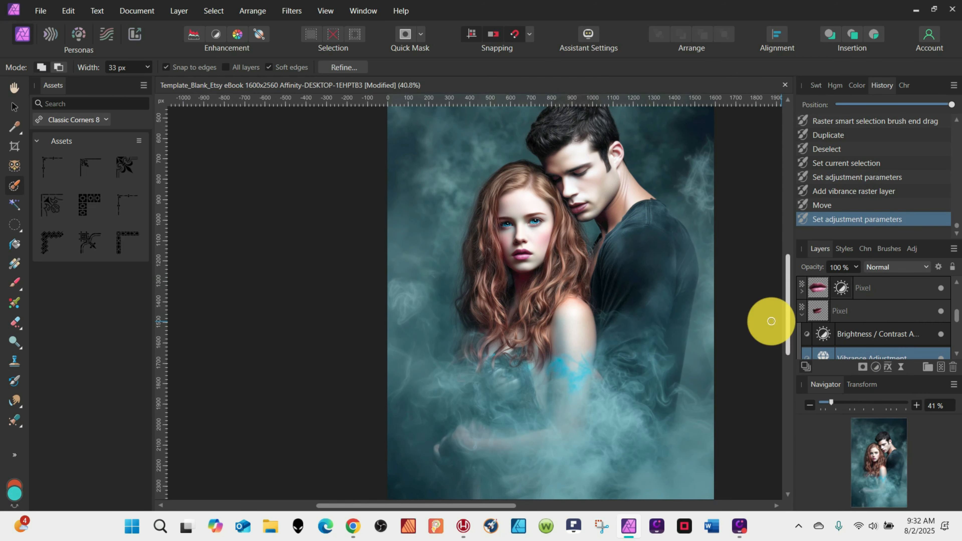
scroll(806, 315, down, 2)
click(806, 309)
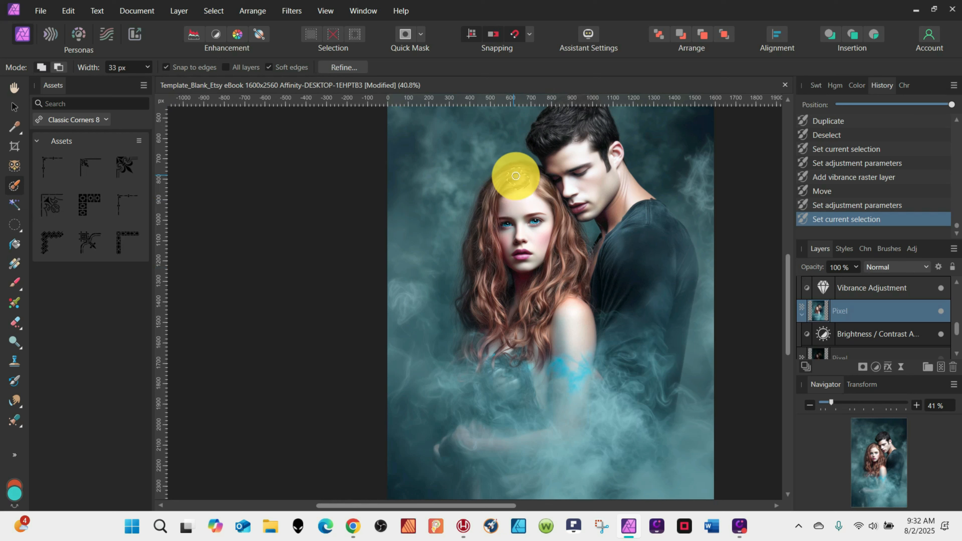
mouse_move(516, 176)
mouse_down()
mouse_move(490, 197)
mouse_move(483, 265)
mouse_move(487, 230)
mouse_move(500, 270)
mouse_move(483, 321)
mouse_move(473, 314)
mouse_move(477, 252)
mouse_move(483, 321)
mouse_move(531, 310)
mouse_move(574, 246)
mouse_move(563, 203)
mouse_move(520, 165)
mouse_move(551, 192)
mouse_move(543, 186)
mouse_move(556, 227)
mouse_move(528, 326)
mouse_move(537, 350)
mouse_move(556, 293)
mouse_move(586, 258)
mouse_move(567, 217)
mouse_move(567, 297)
mouse_up()
alt+drag(556, 169, 608, 270)
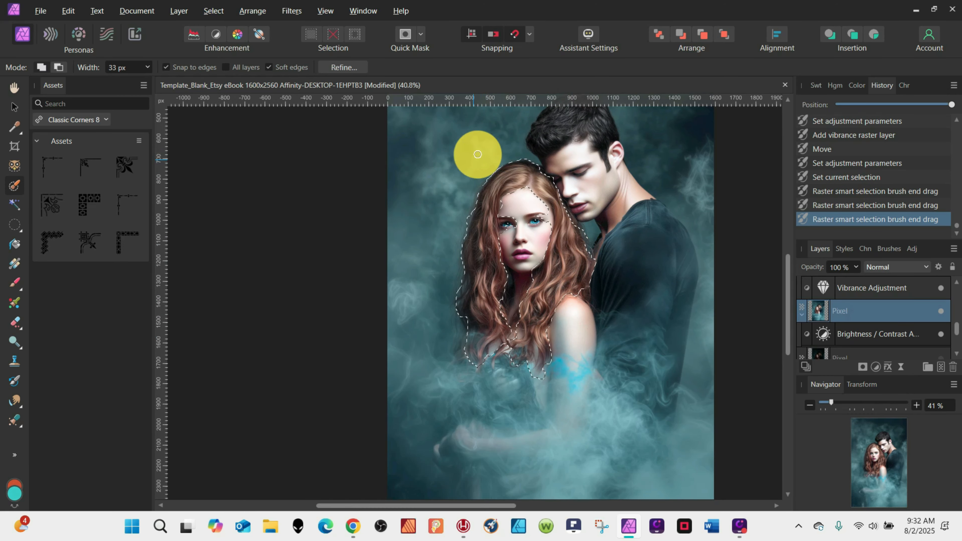
mouse_move(509, 210)
alt+mouse_down()
mouse_move(509, 226)
mouse_move(538, 224)
alt+mouse_up()
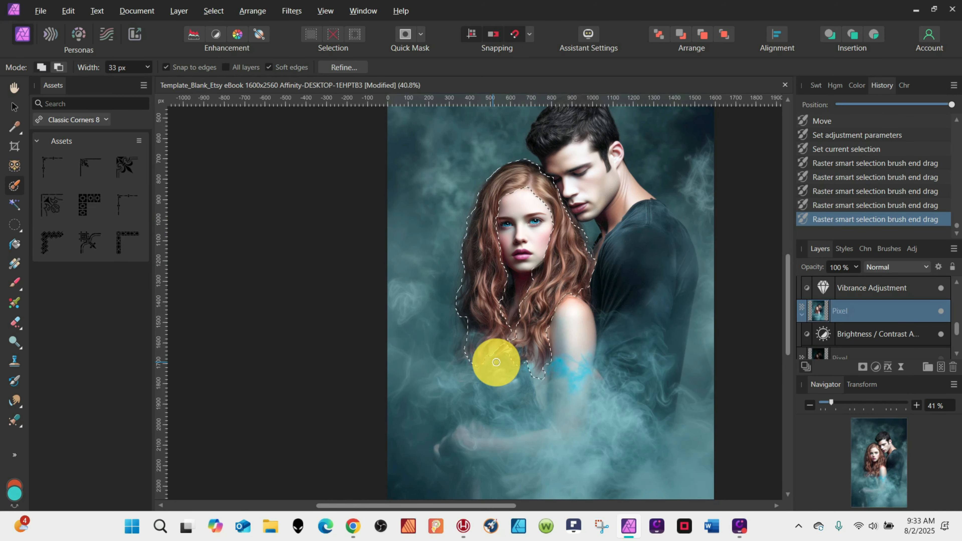
Refine the woman's selection by painting the matte brush along her hair edges, then apply it.
click(345, 68)
scroll(544, 183, up, 5)
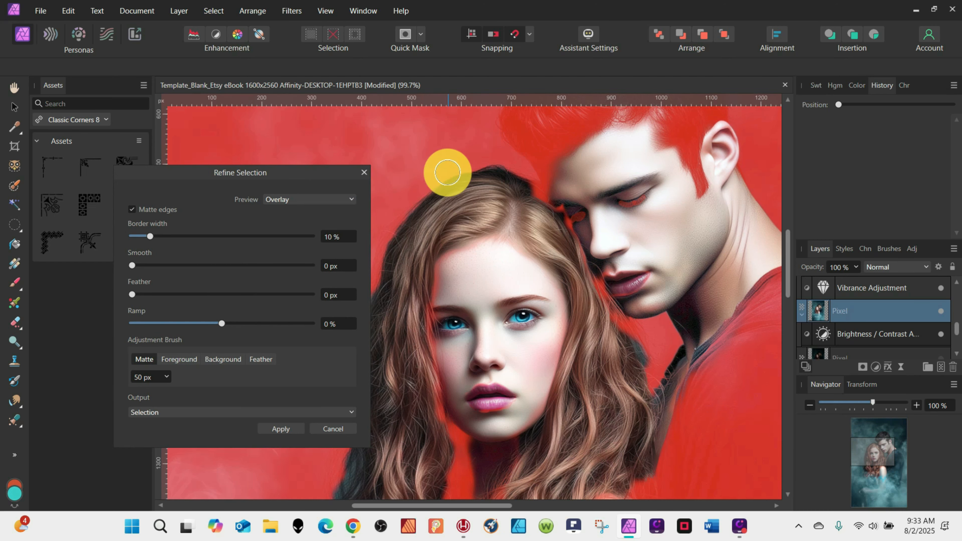
mouse_move(448, 173)
mouse_down()
mouse_move(513, 181)
mouse_move(531, 207)
mouse_move(561, 217)
mouse_move(617, 330)
mouse_move(624, 406)
mouse_move(626, 338)
mouse_move(627, 455)
mouse_up()
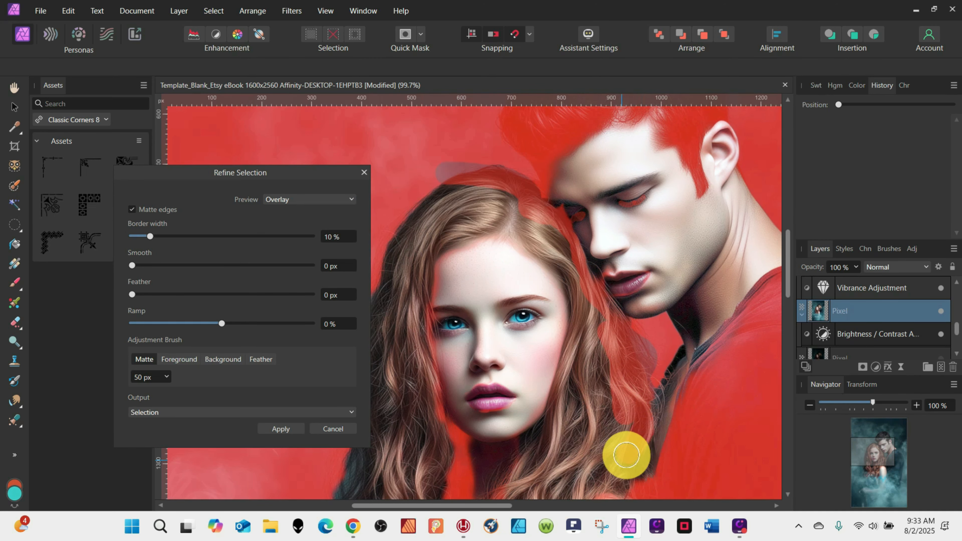
scroll(662, 311, down, 5)
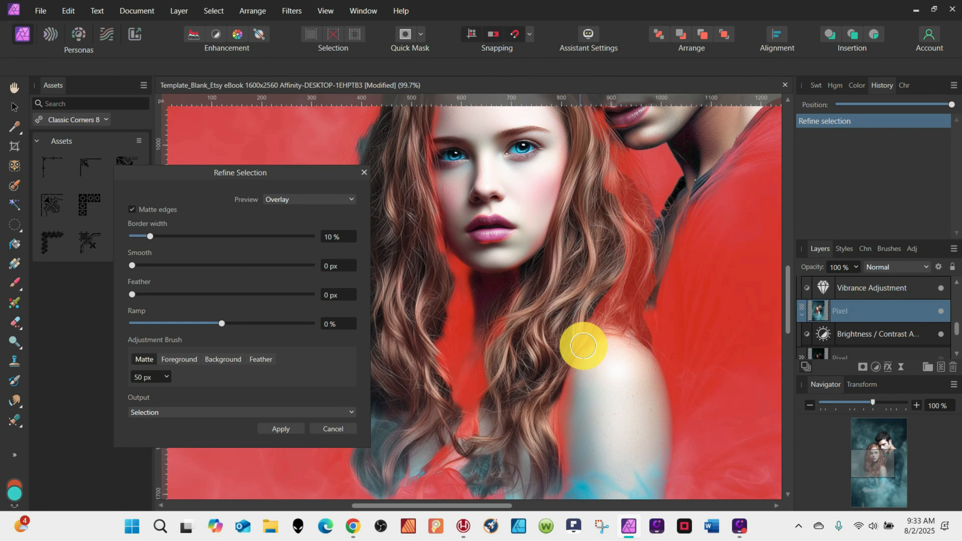
drag(584, 345, 555, 489)
mouse_move(484, 343)
mouse_down()
mouse_move(462, 447)
mouse_move(483, 455)
mouse_move(479, 486)
mouse_move(503, 490)
mouse_up()
scroll(442, 198, up, 3)
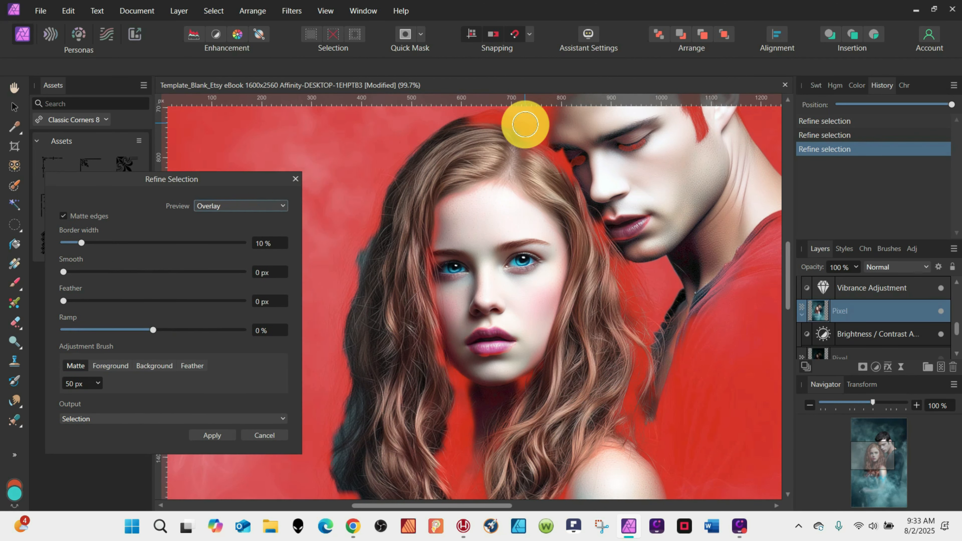
mouse_move(526, 123)
mouse_down()
mouse_move(482, 117)
mouse_move(381, 198)
mouse_move(347, 301)
mouse_move(348, 400)
mouse_move(362, 425)
mouse_up()
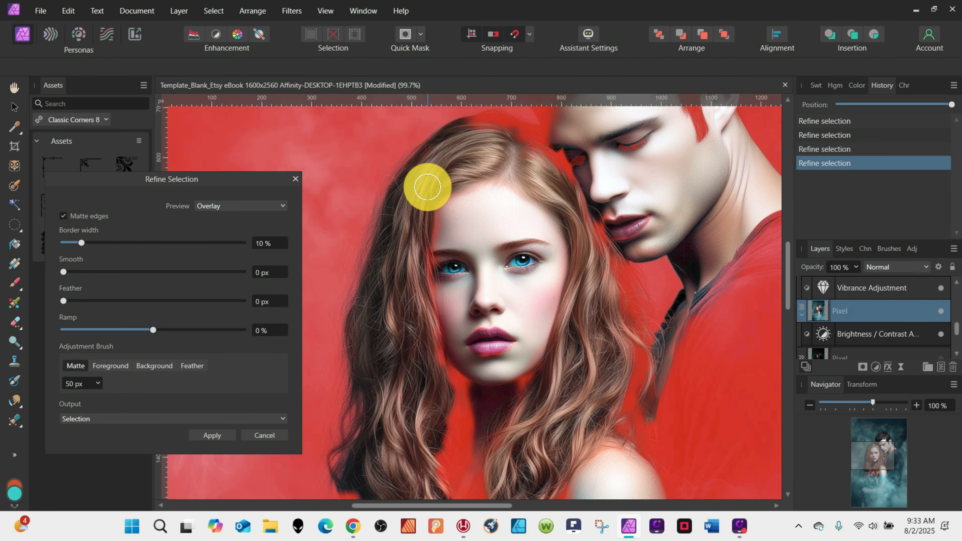
mouse_move(430, 215)
mouse_down()
mouse_move(428, 268)
mouse_move(448, 345)
mouse_move(454, 433)
mouse_move(427, 447)
mouse_up()
scroll(436, 267, down, 4)
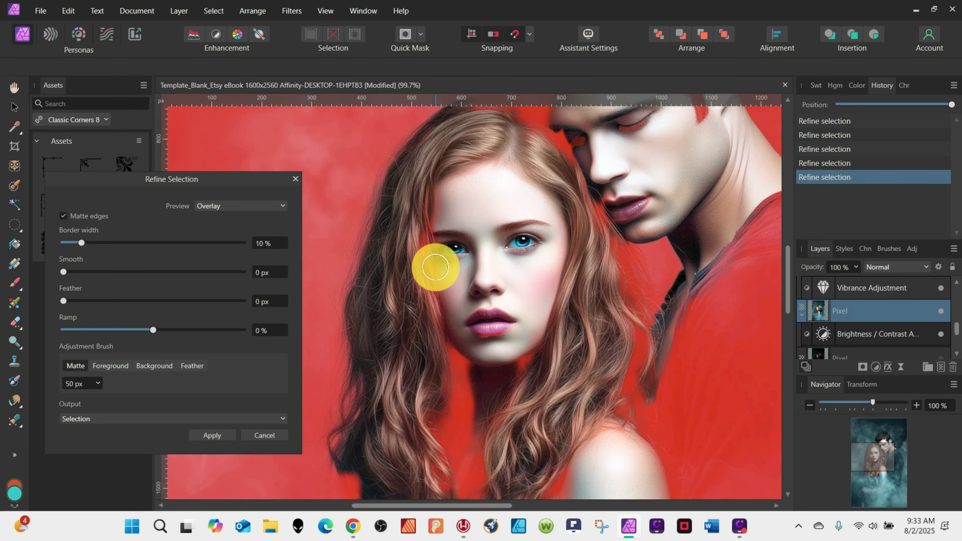
mouse_move(333, 342)
mouse_down()
mouse_move(370, 455)
mouse_move(366, 475)
mouse_move(435, 430)
mouse_move(466, 436)
mouse_up()
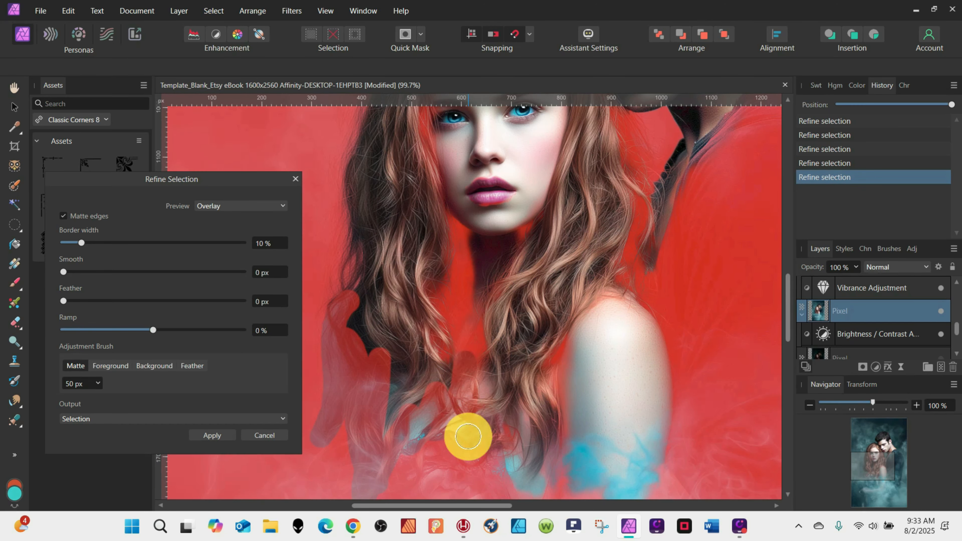
click(213, 435)
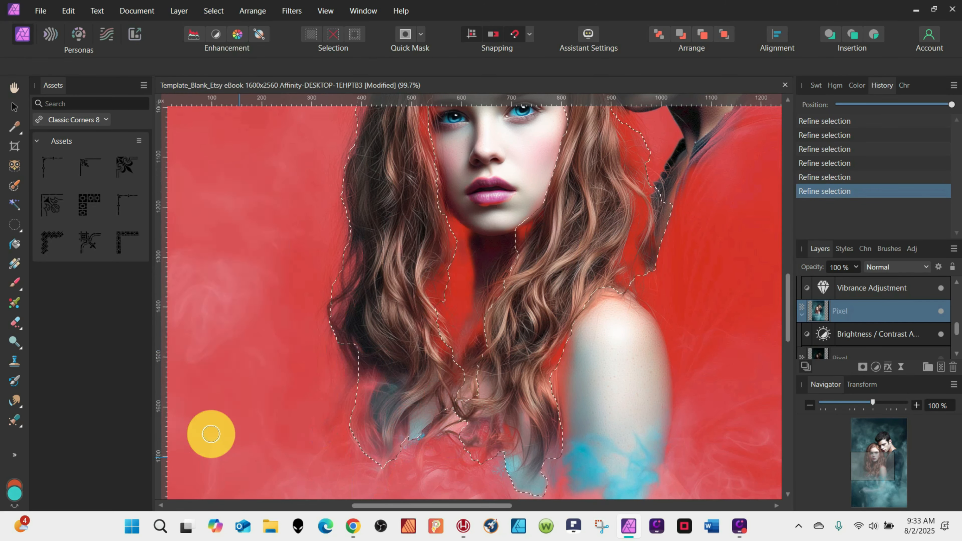
Adjust the woman's selection with more selection brush strokes, undoing one, and set the brush width to 12 px.
scroll(402, 350, up, 3)
scroll(403, 350, up, 3)
mouse_move(484, 165)
mouse_down()
mouse_move(527, 185)
mouse_move(533, 179)
mouse_up()
click(538, 172)
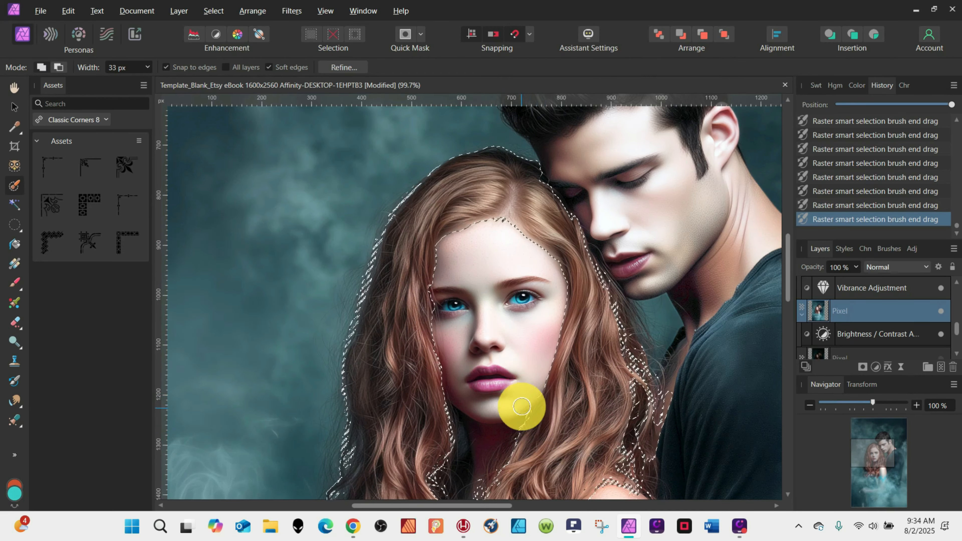
scroll(559, 400, down, 7)
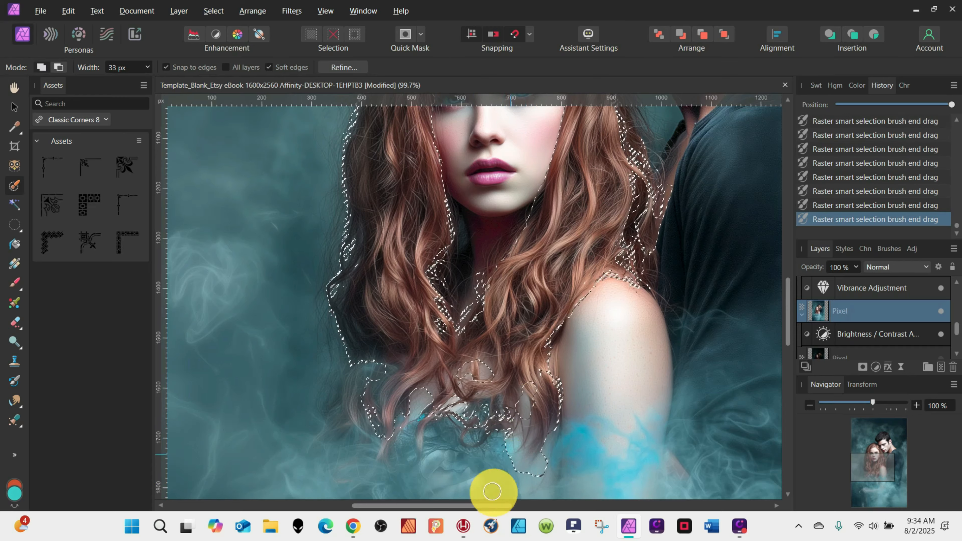
key(ctrl+z)
mouse_move(533, 442)
mouse_down()
mouse_move(541, 418)
mouse_move(554, 430)
mouse_up()
scroll(593, 474, up, 8)
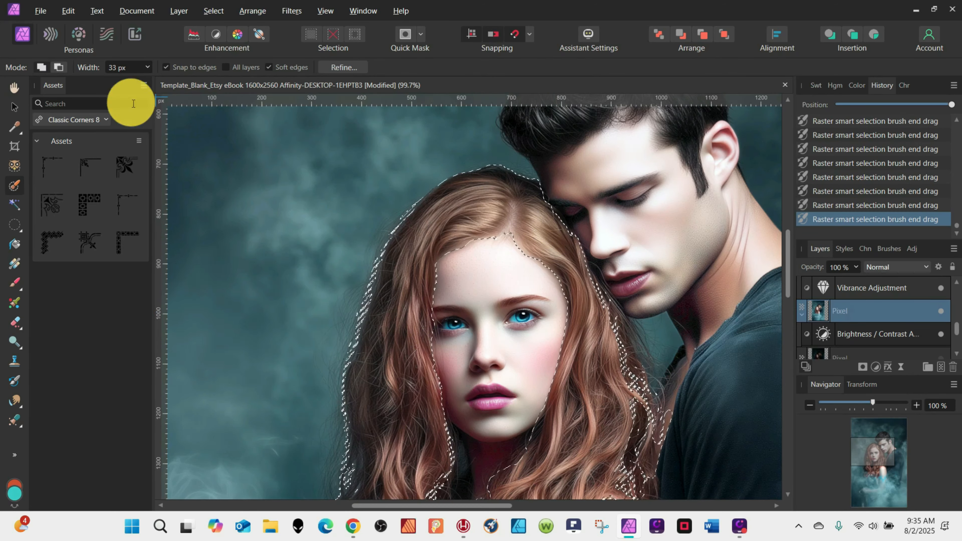
click(135, 66)
text(12)
key(Return)
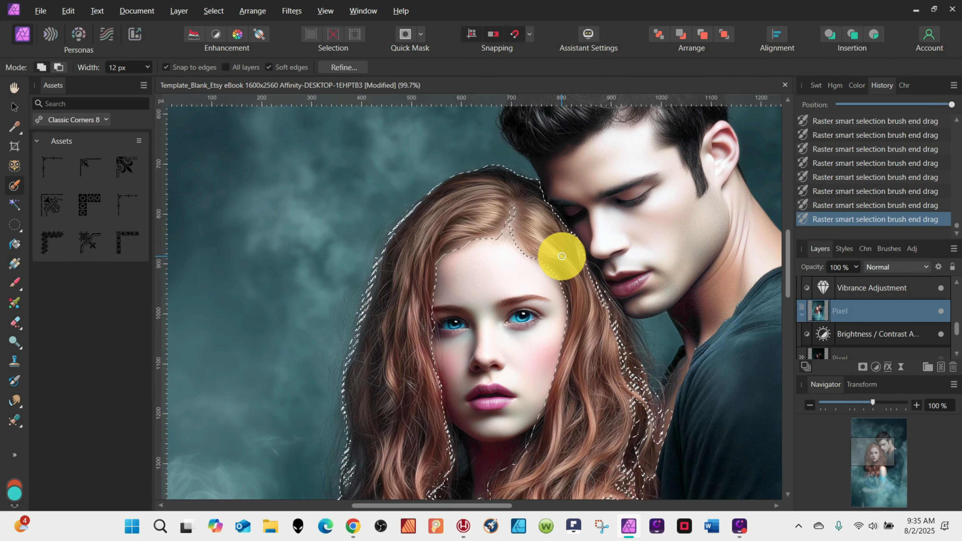
Duplicate the woman to a new layer, deselect, and reset its Brightness / Contrast, raising brightness and setting contrast to 30%.
key(ctrl+j)
key(ctrl+d)
scroll(568, 239, down, 5)
double_click(842, 305)
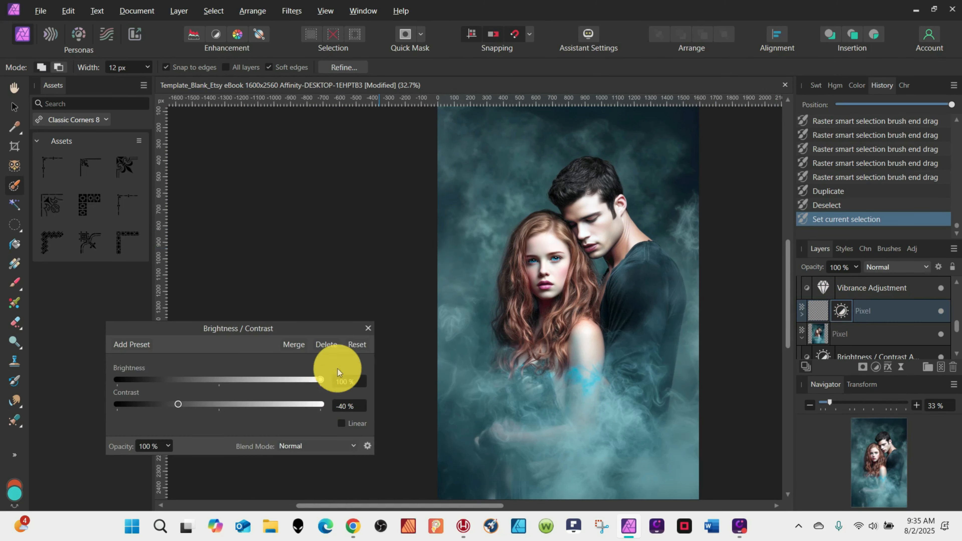
click(358, 344)
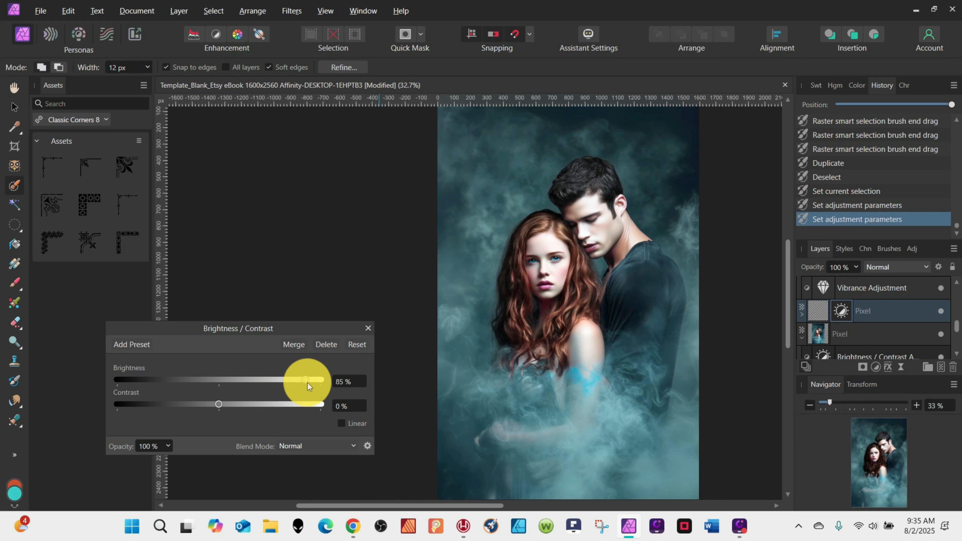
drag(308, 383, 310, 383)
drag(236, 405, 245, 403)
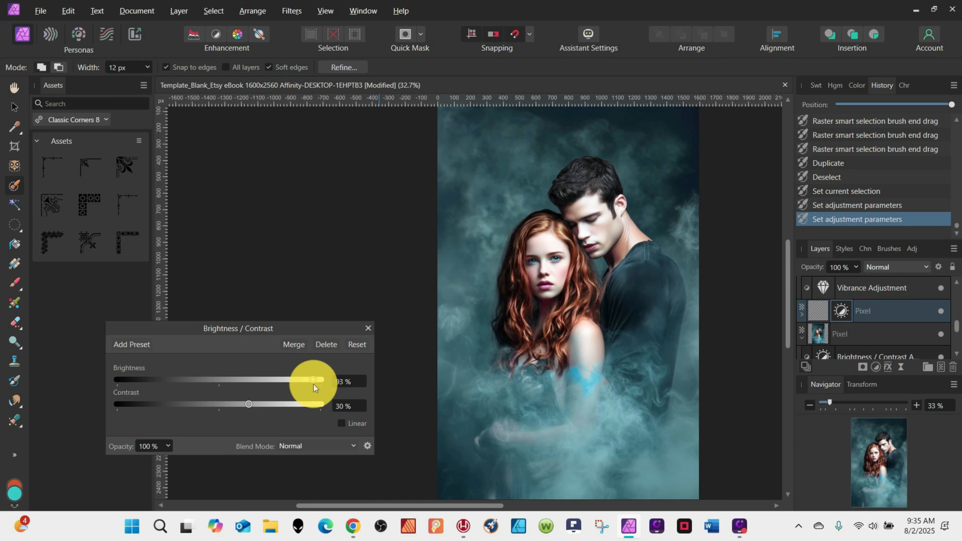
Add a Selective Color adjustment to the woman's layer and set the Reds black to -38%.
click(876, 367)
click(795, 251)
drag(837, 322, 865, 311)
drag(220, 421, 281, 419)
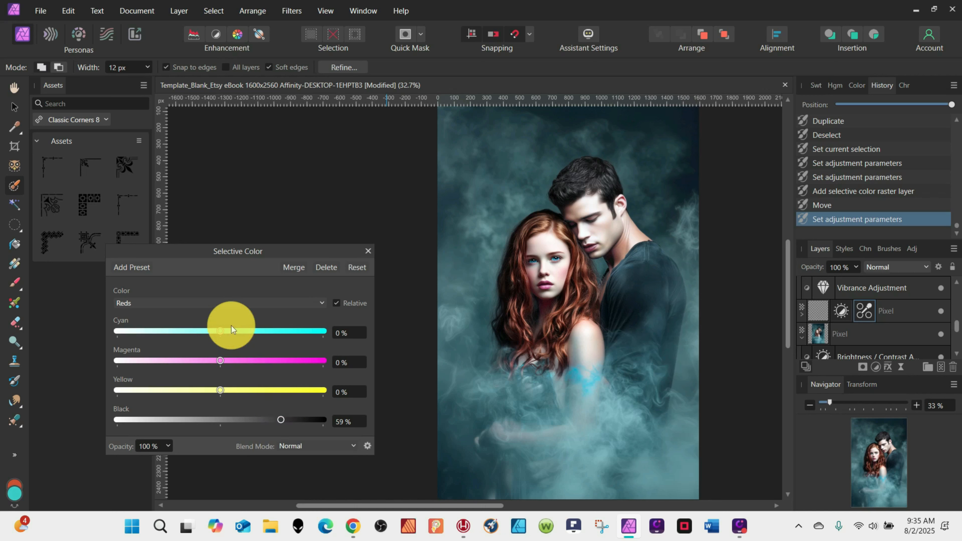
click(230, 303)
click(201, 426)
drag(220, 419, 219, 421)
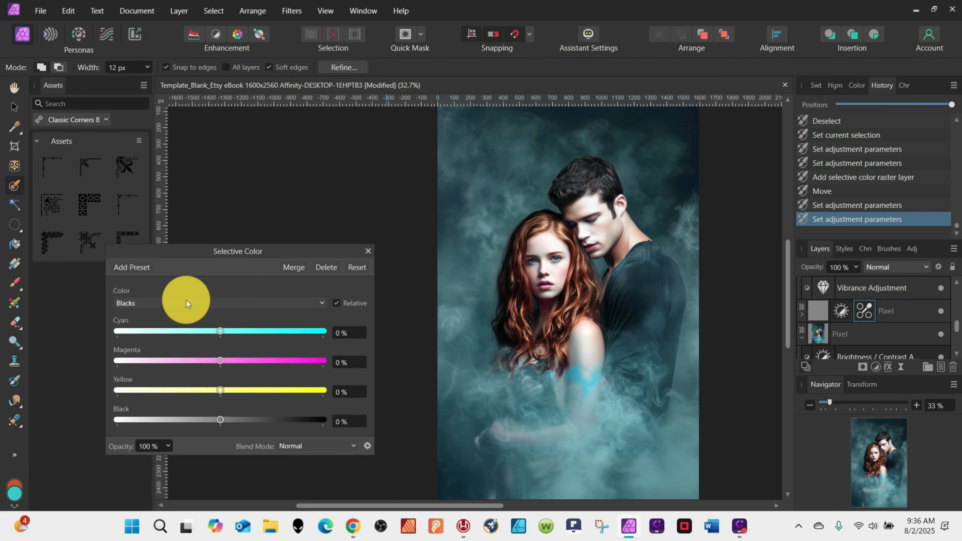
click(186, 303)
click(161, 317)
drag(216, 420, 183, 419)
Set the Selective Color Yellows yellow value to 62%.
click(207, 303)
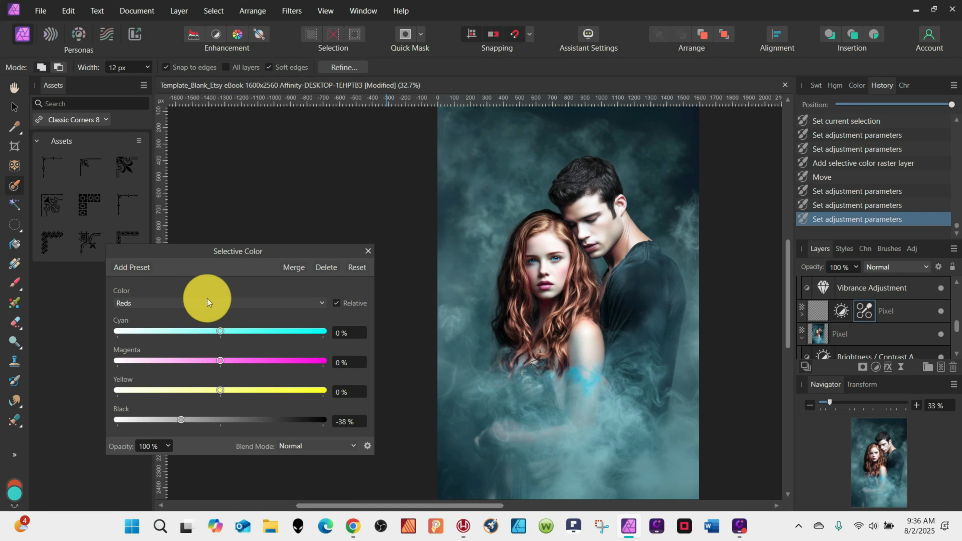
click(209, 320)
drag(222, 390, 285, 376)
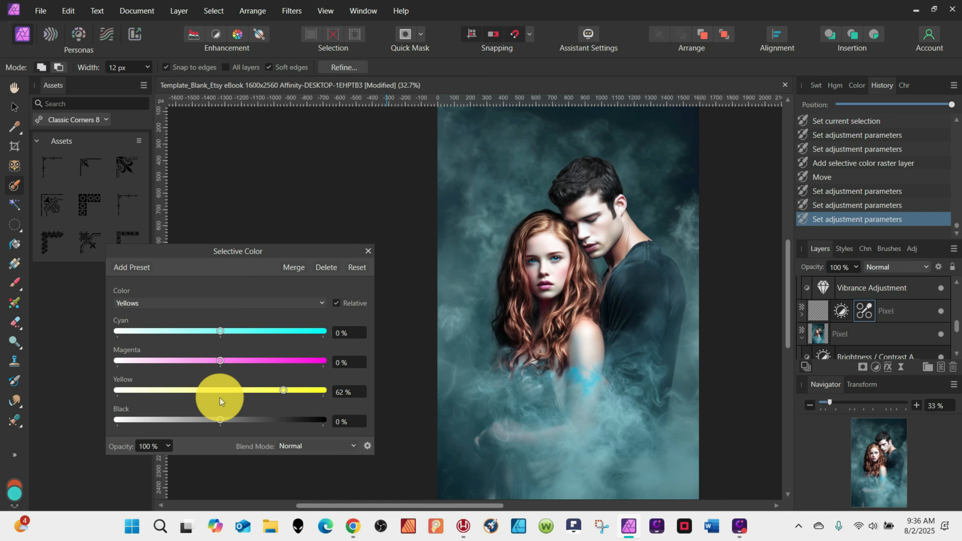
Add a Curves adjustment to the woman's layer and bend the curve slightly.
click(876, 367)
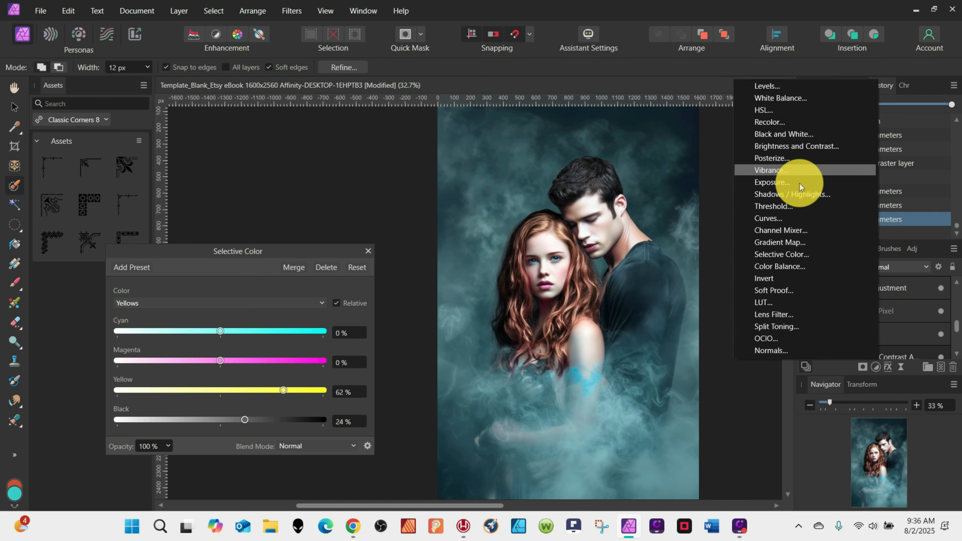
click(770, 217)
drag(857, 312, 852, 329)
drag(240, 281, 230, 274)
mouse_move(116, 389)
mouse_down()
mouse_move(129, 390)
mouse_move(117, 390)
mouse_up()
Reopen the Selective Color adjustment and set the Yellows black to 39%.
click(883, 311)
click(170, 304)
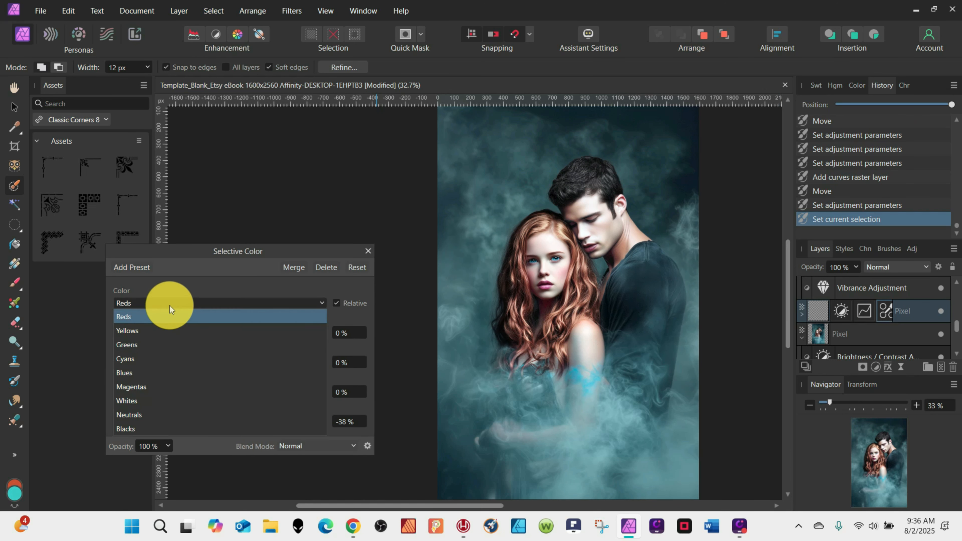
click(170, 330)
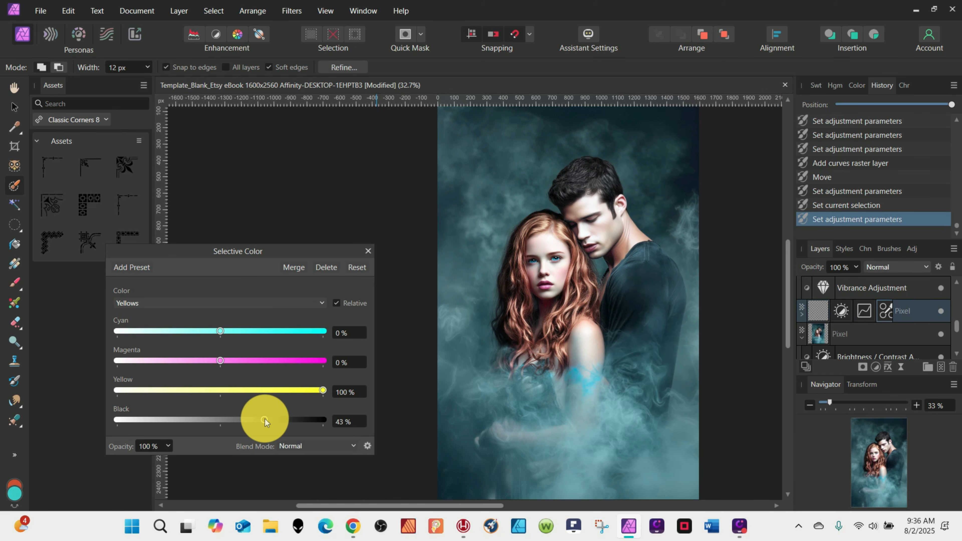
drag(264, 419, 260, 419)
Set the Selective Color Magentas magenta and black values to -100%.
click(146, 303)
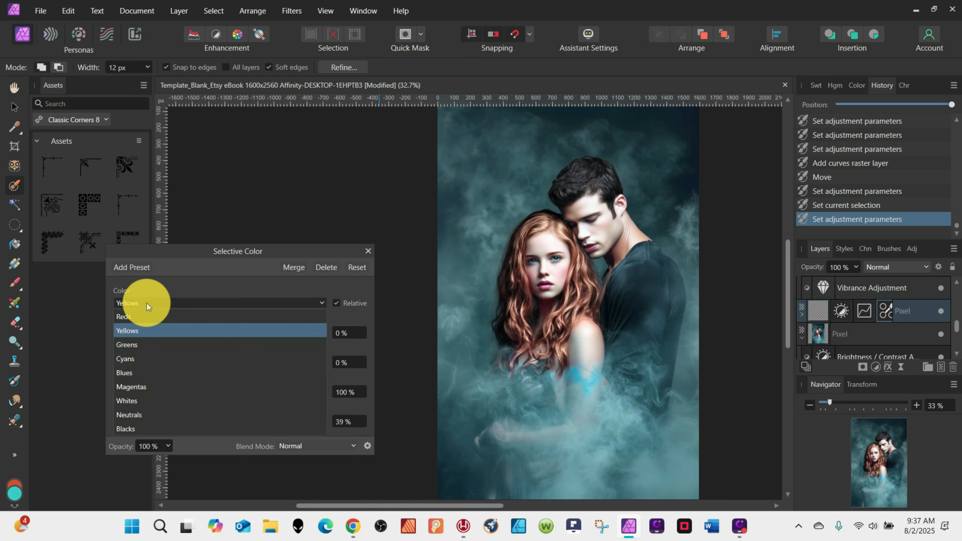
click(136, 387)
drag(221, 360, 117, 360)
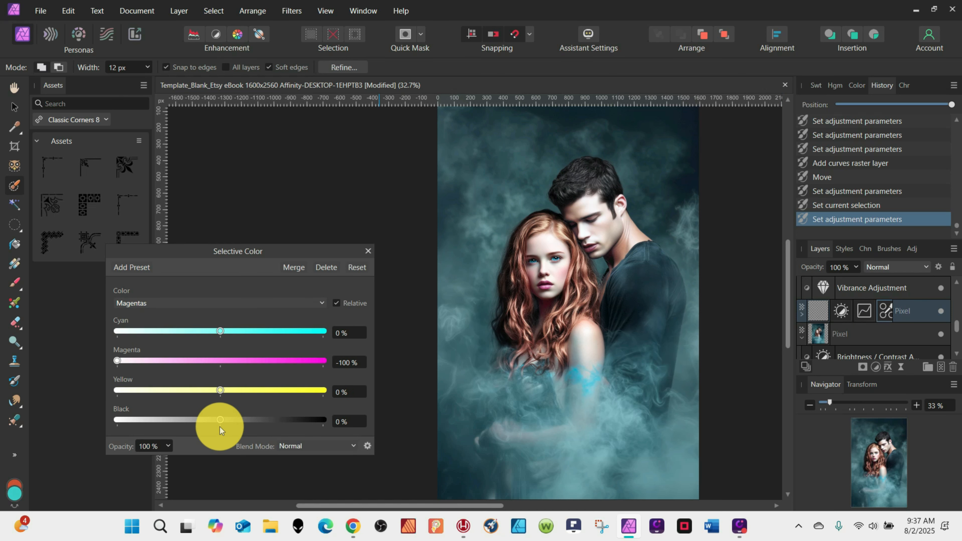
drag(276, 383, 75, 370)
Set the Selective Color Reds cyan to 80% and black to -55%.
click(227, 304)
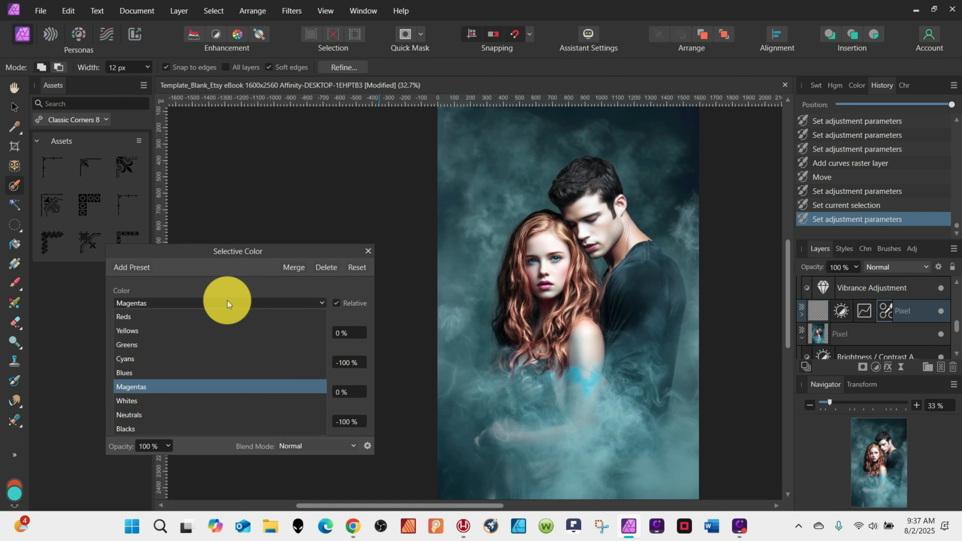
click(225, 317)
drag(221, 328, 303, 330)
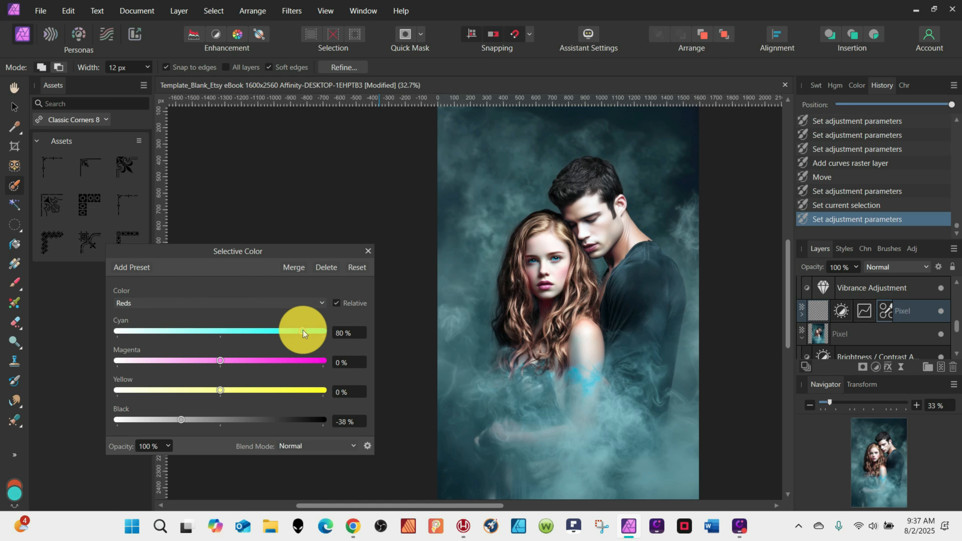
mouse_move(181, 419)
mouse_down()
mouse_move(187, 410)
mouse_move(165, 410)
mouse_up()
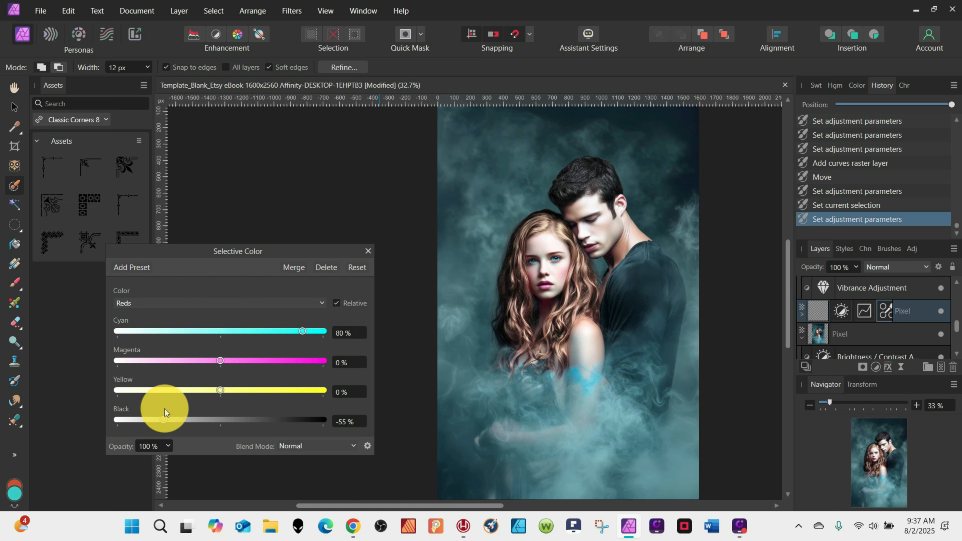
Rasterize the woman's layer to merge its adjustments into it.
click(824, 318)
right_click(823, 317)
click(744, 241)
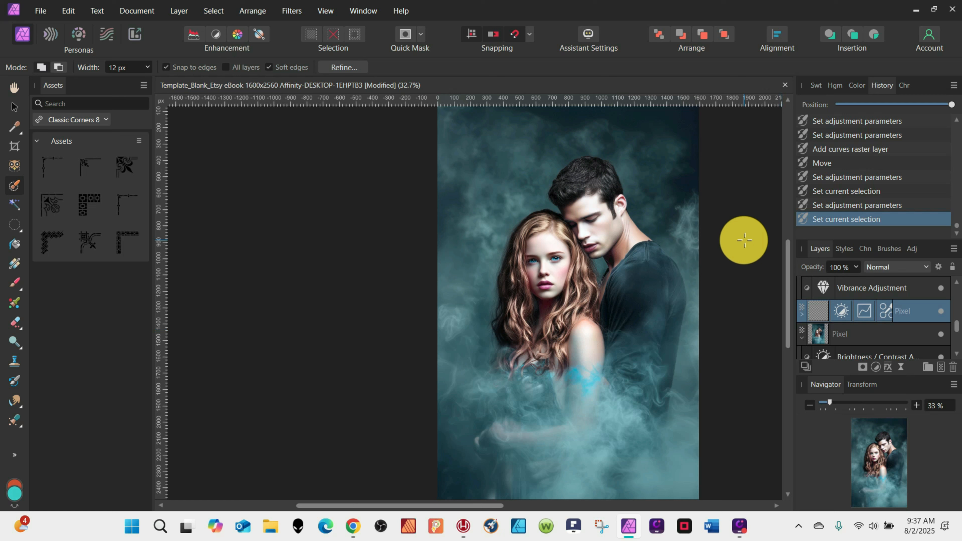
Add a Vibrance adjustment to the woman's layer with vibrance set to 78%.
click(878, 368)
click(834, 172)
drag(220, 395, 316, 378)
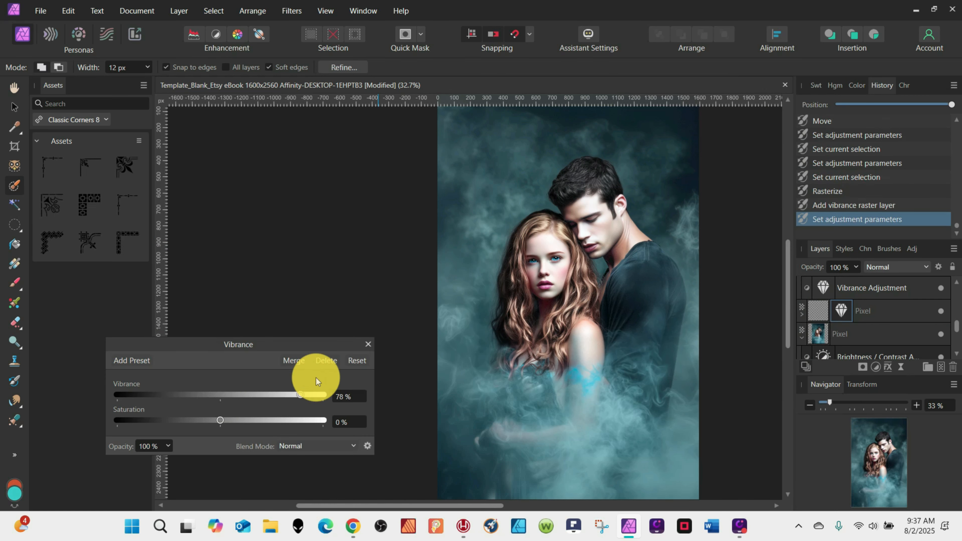
Set the woman's Vibrance adjustment to 100% vibrance and 31% saturation.
drag(275, 420, 261, 421)
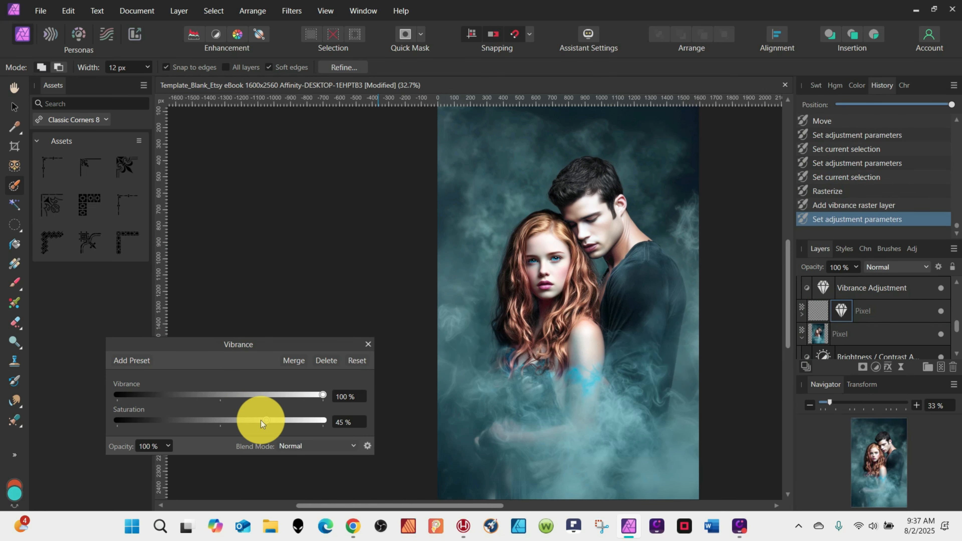
Add a Color Balance adjustment with the midtones Yellow/Blue value set to -32%.
click(876, 367)
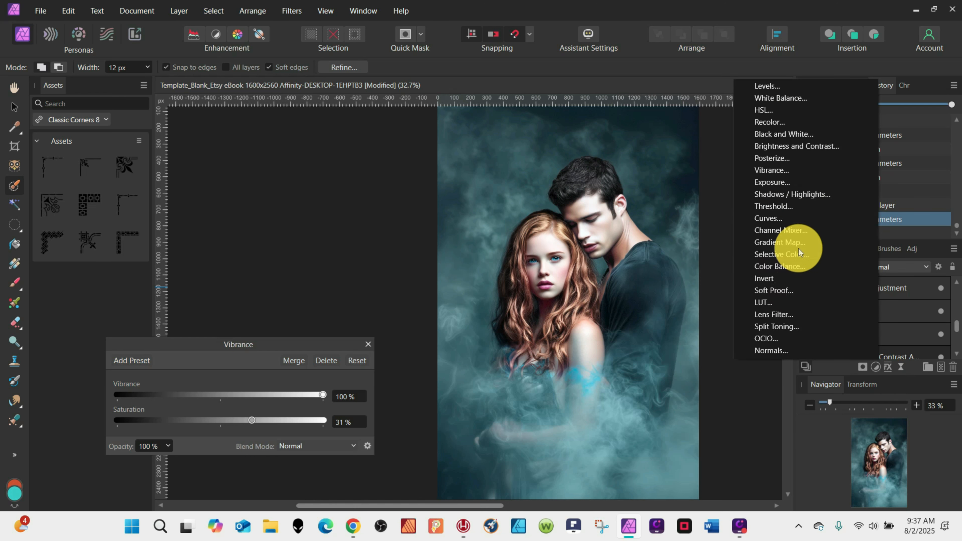
click(797, 268)
drag(220, 405, 189, 405)
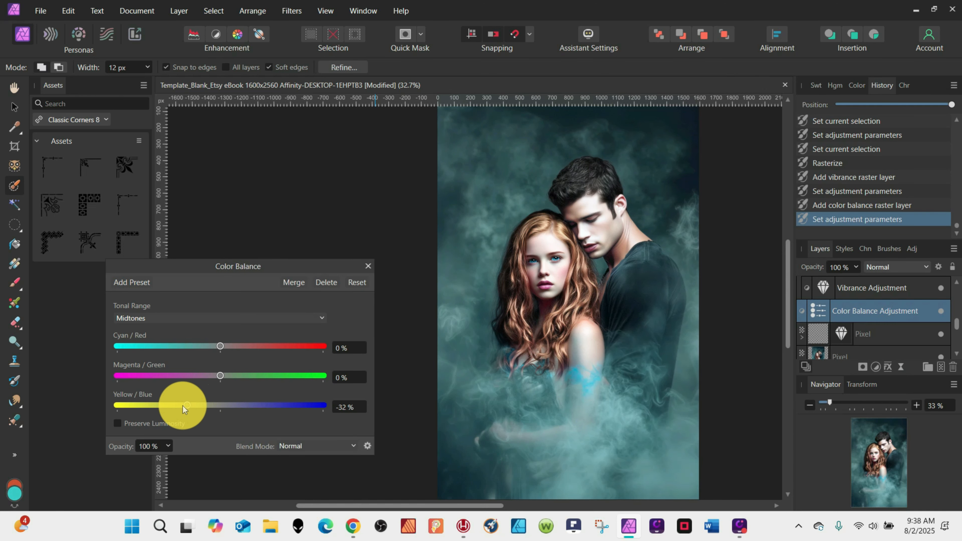
click(368, 265)
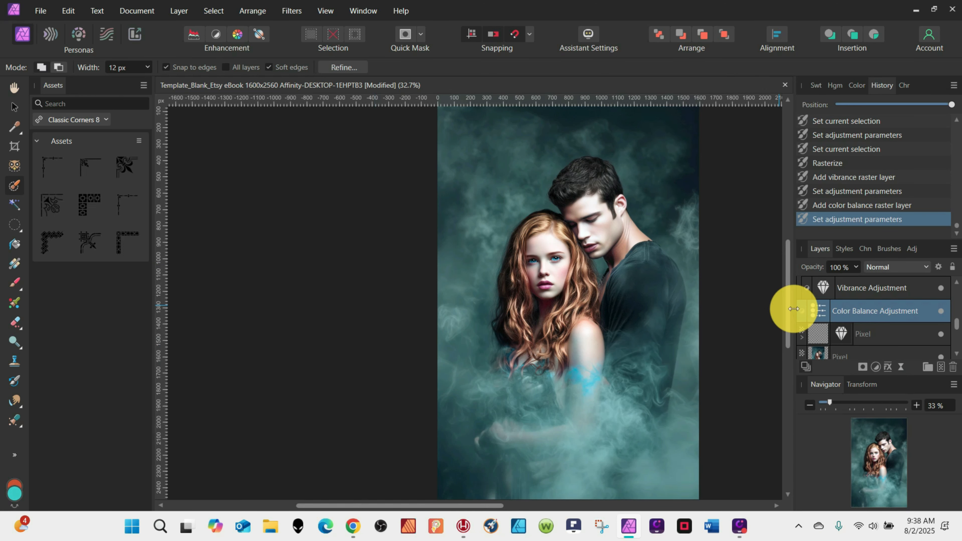
Nest the Color Balance adjustment inside the woman's pixel layer.
drag(840, 331, 840, 331)
click(815, 314)
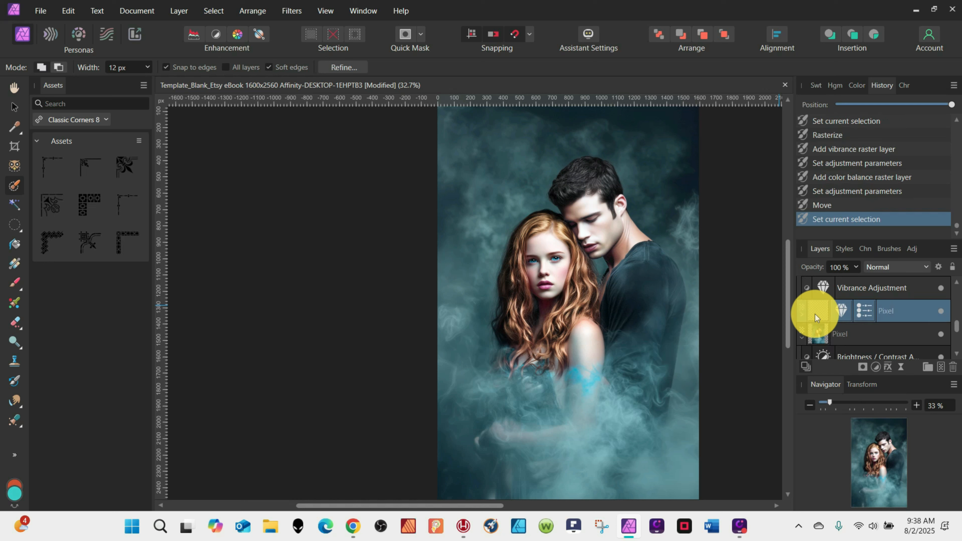
Choose the Erase Brush and set its width to 1200 px.
click(14, 323)
click(52, 67)
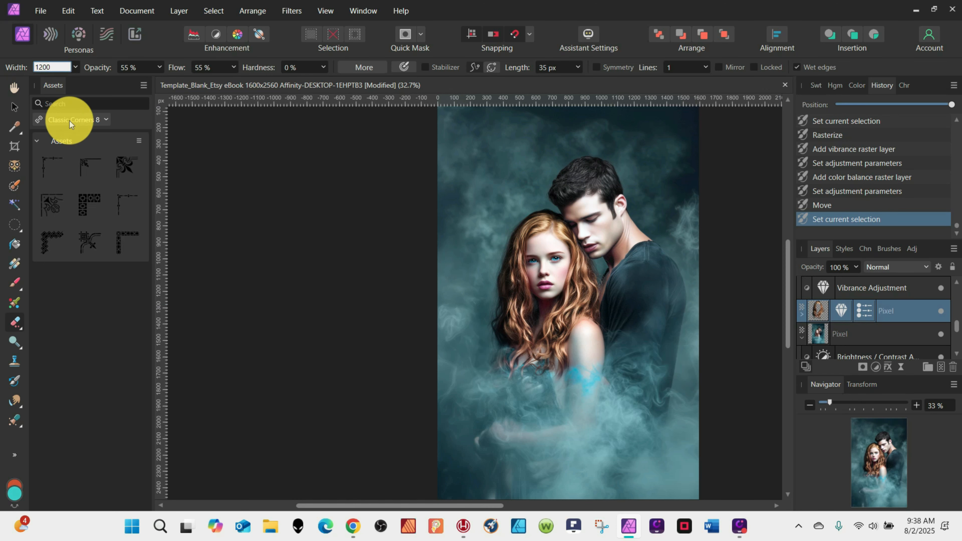
key(Return)
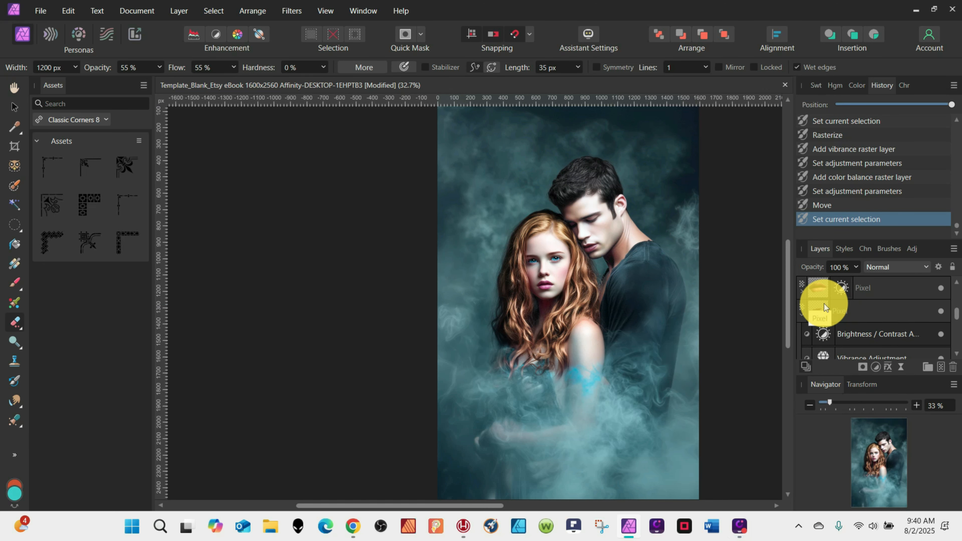
Add a Selective Color adjustment with the Reds cyan value set to -42%.
click(876, 367)
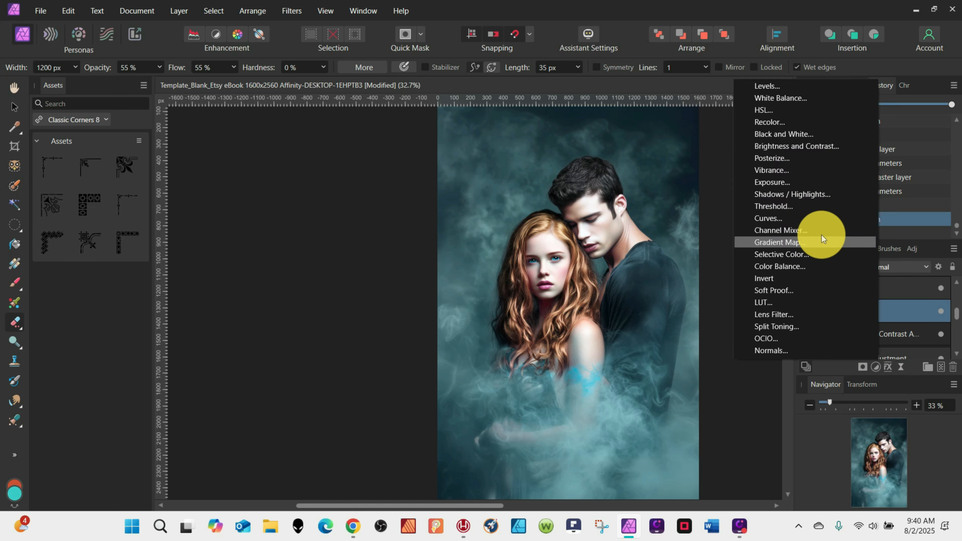
click(824, 238)
drag(220, 331, 176, 331)
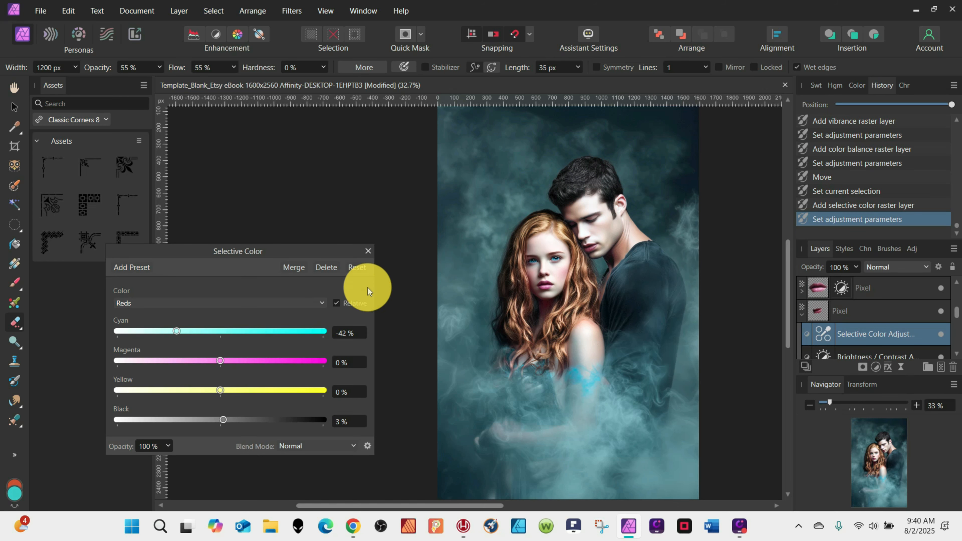
click(368, 251)
Select the woman's layer and erase its lower part with the large soft eraser to blend it into the smoke.
click(11, 105)
scroll(604, 335, down, 1)
scroll(605, 336, down, 2)
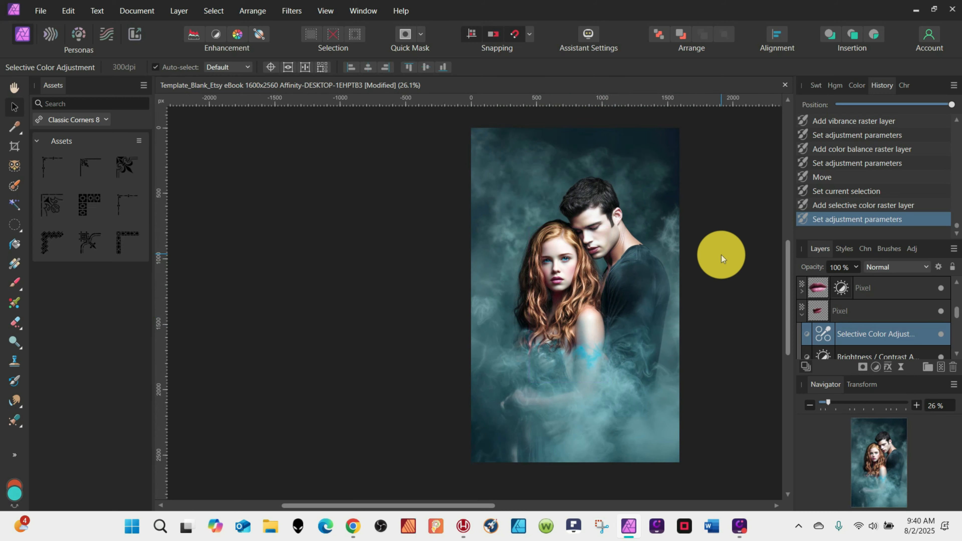
click(591, 322)
click(14, 343)
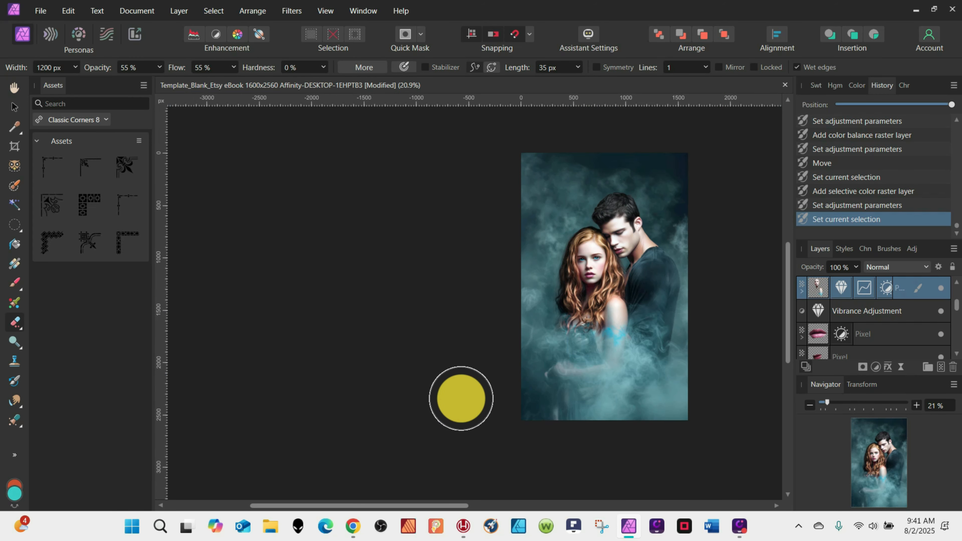
drag(458, 397, 533, 326)
mouse_move(673, 387)
mouse_down()
mouse_move(672, 348)
mouse_move(596, 371)
mouse_move(579, 358)
mouse_move(702, 384)
mouse_up()
drag(520, 331, 525, 326)
drag(525, 327, 620, 443)
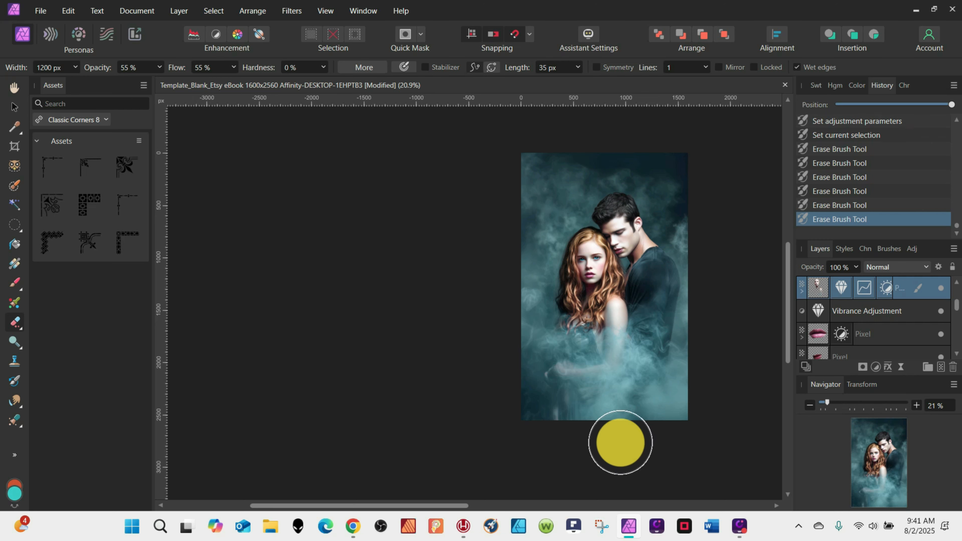
Select the original photo layer and paint a smart selection over the man's hair.
click(957, 299)
drag(957, 296, 957, 299)
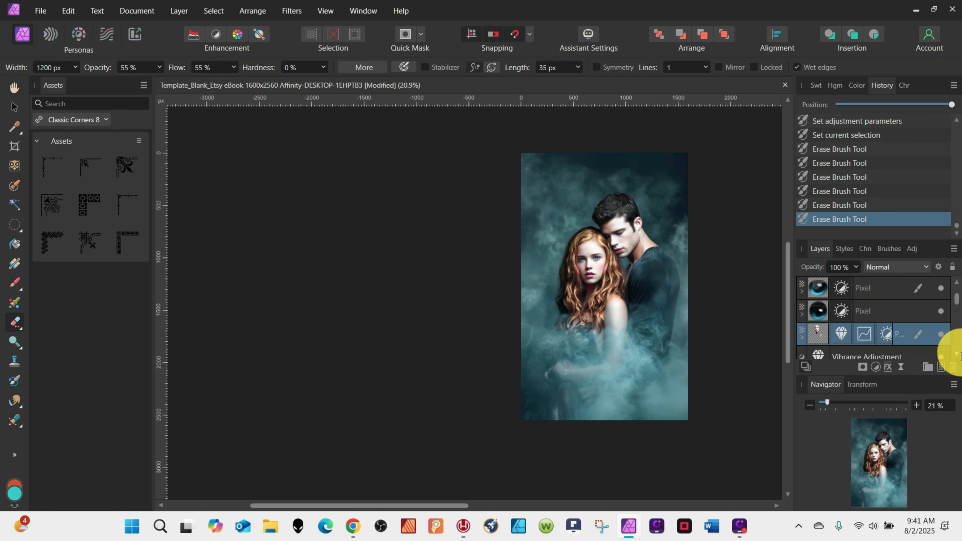
scroll(943, 357, down, 5)
click(821, 315)
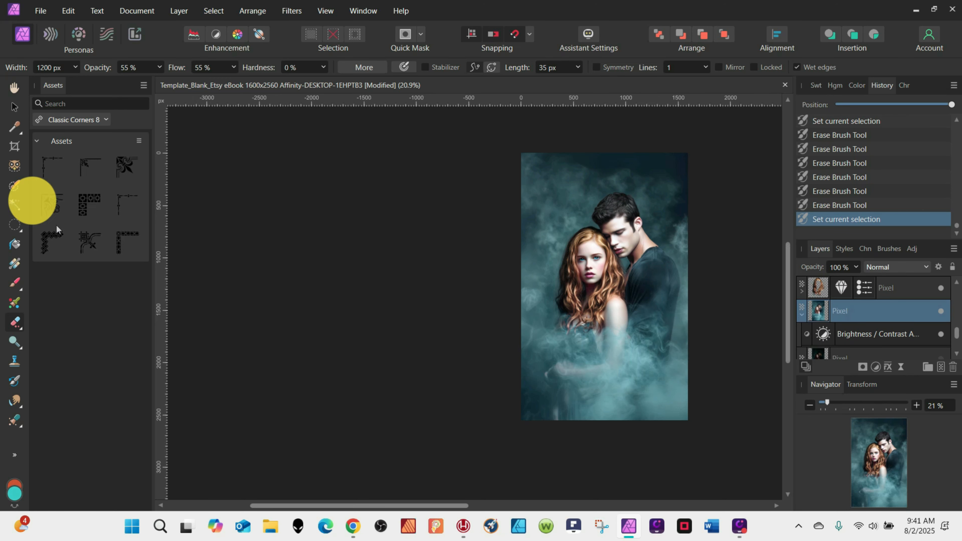
click(14, 185)
scroll(634, 215, up, 5)
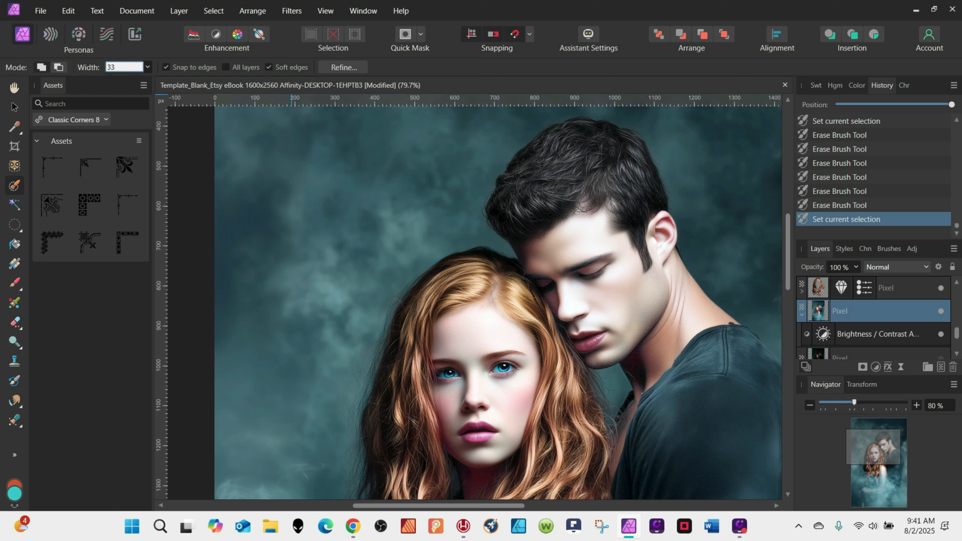
mouse_move(673, 174)
mouse_down()
mouse_move(604, 157)
mouse_move(531, 200)
mouse_move(527, 213)
mouse_up()
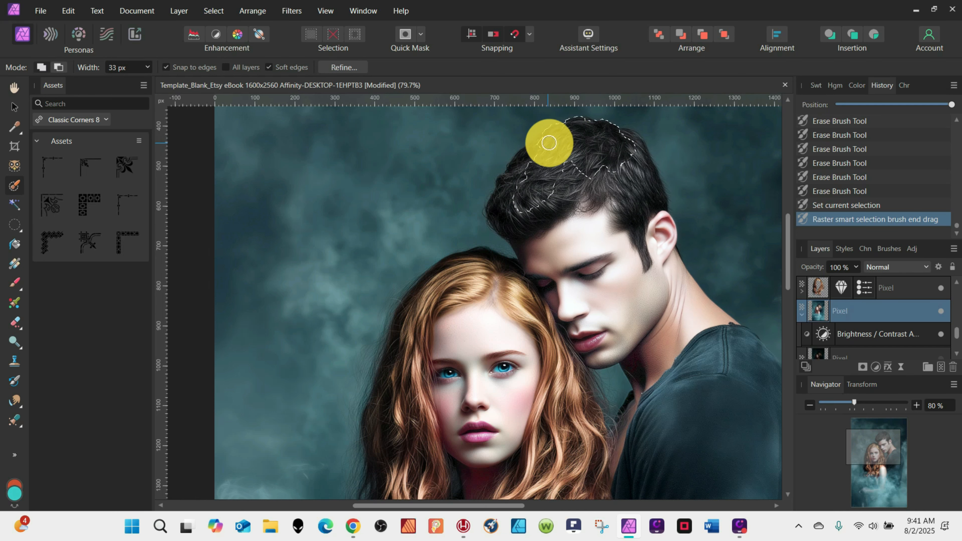
mouse_move(549, 143)
mouse_down()
mouse_move(515, 224)
mouse_move(538, 225)
mouse_move(581, 170)
mouse_move(620, 175)
mouse_move(641, 207)
mouse_move(635, 142)
mouse_up()
Refine the hair selection by brushing over the hair edges with the matte brush, then apply it.
scroll(876, 294, up, 3)
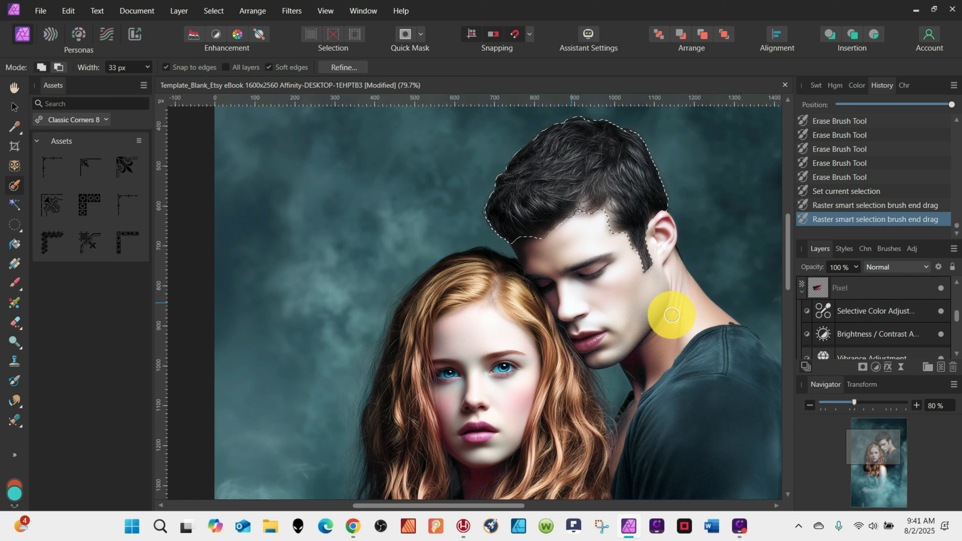
click(343, 68)
mouse_move(605, 202)
mouse_down()
mouse_move(636, 271)
mouse_move(663, 260)
mouse_move(655, 213)
mouse_up()
mouse_move(573, 220)
mouse_down()
mouse_move(517, 240)
mouse_move(591, 233)
mouse_move(611, 205)
mouse_up()
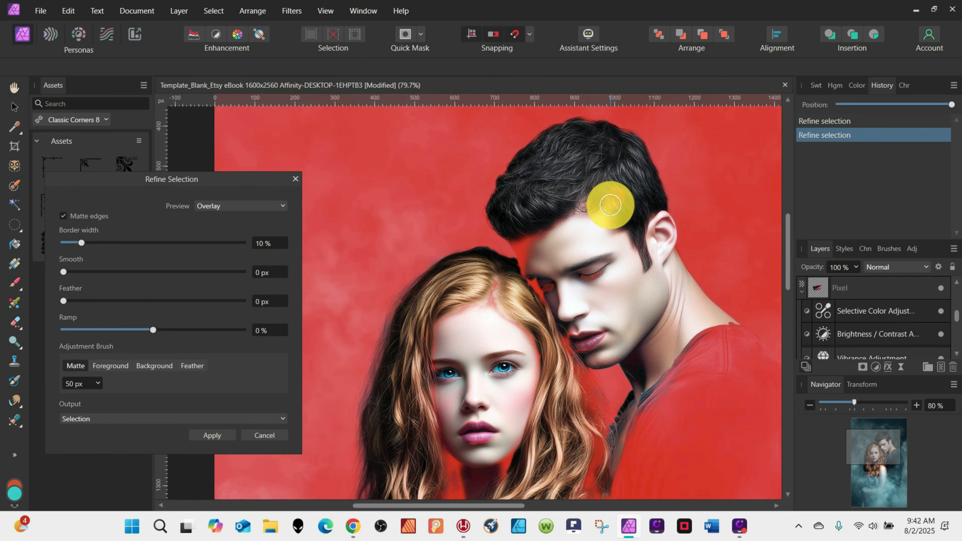
click(584, 208)
click(223, 433)
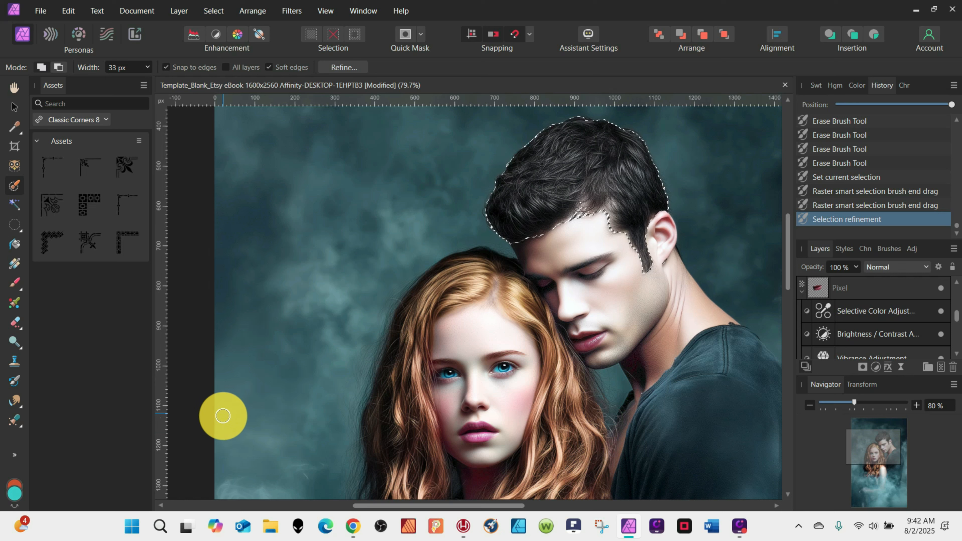
Extend the selection near the man's ear, copy it to a new layer and deselect.
drag(644, 260, 665, 267)
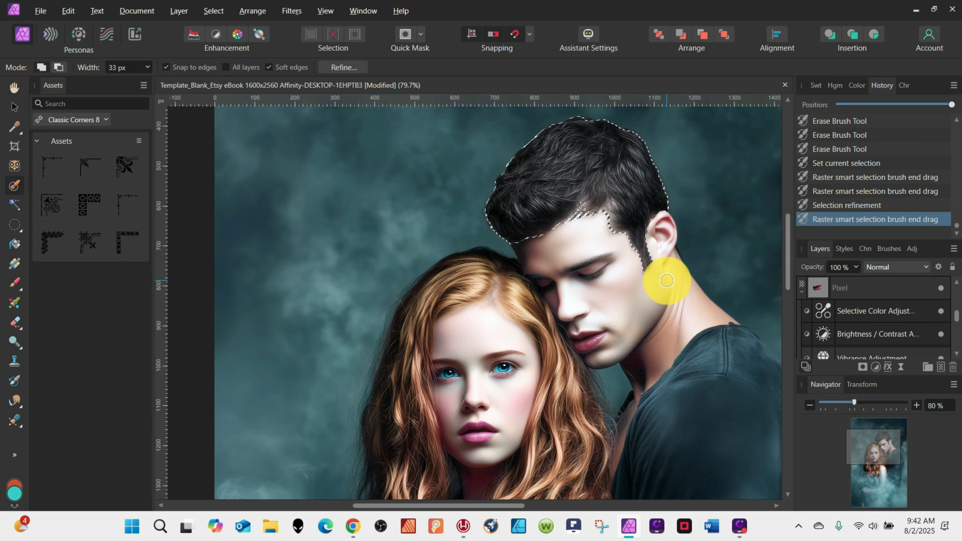
key(ctrl+j)
key(ctrl+d)
Set the hair layer's Brightness/Contrast to 98% brightness and 17% contrast.
click(853, 334)
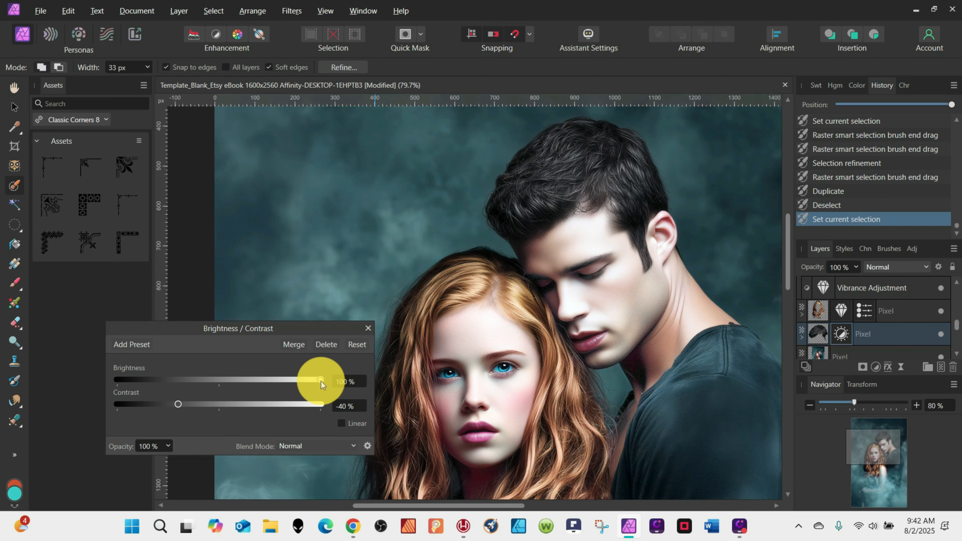
drag(318, 381, 301, 381)
drag(183, 404, 259, 405)
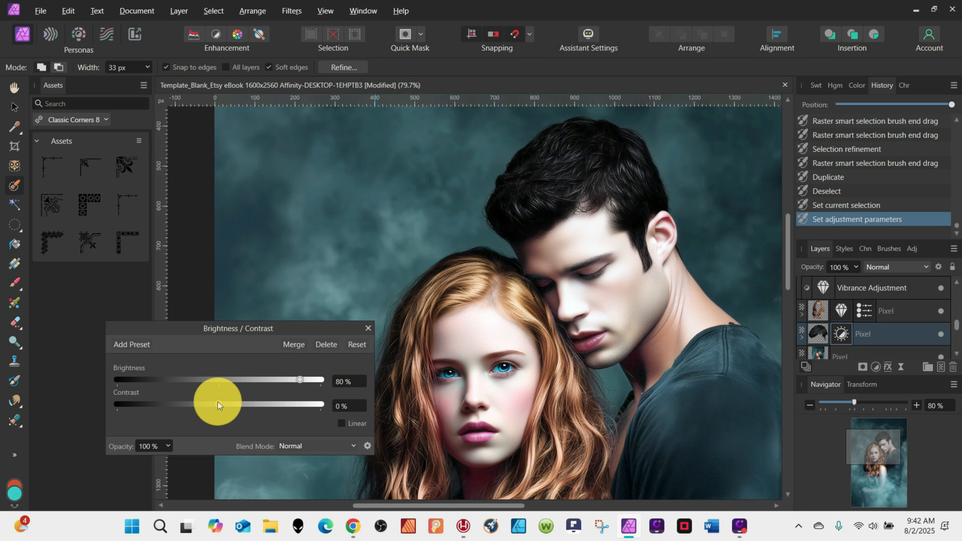
drag(303, 381, 318, 381)
drag(219, 405, 236, 405)
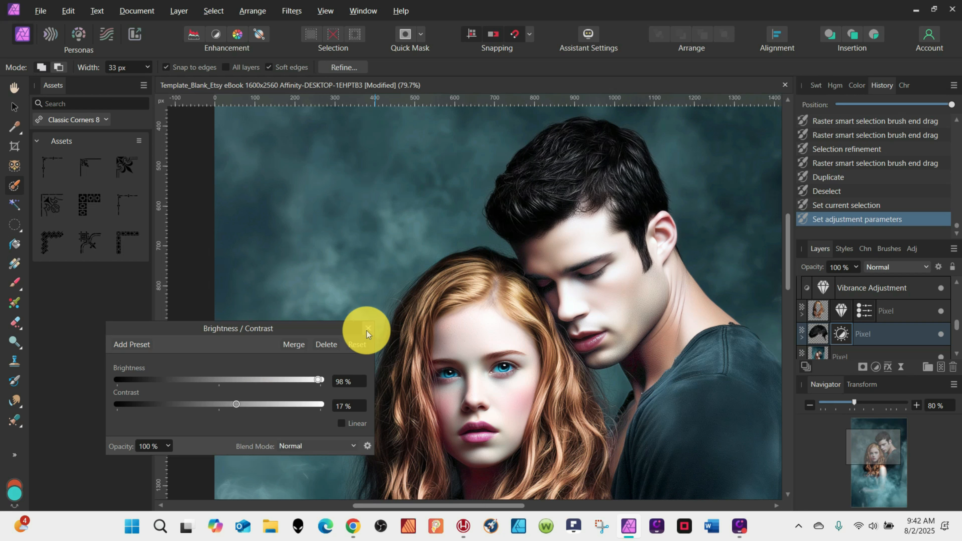
Add a Curves adjustment nested in the hair layer and raise the middle of the curve to brighten it.
click(876, 367)
click(826, 218)
drag(820, 335, 843, 356)
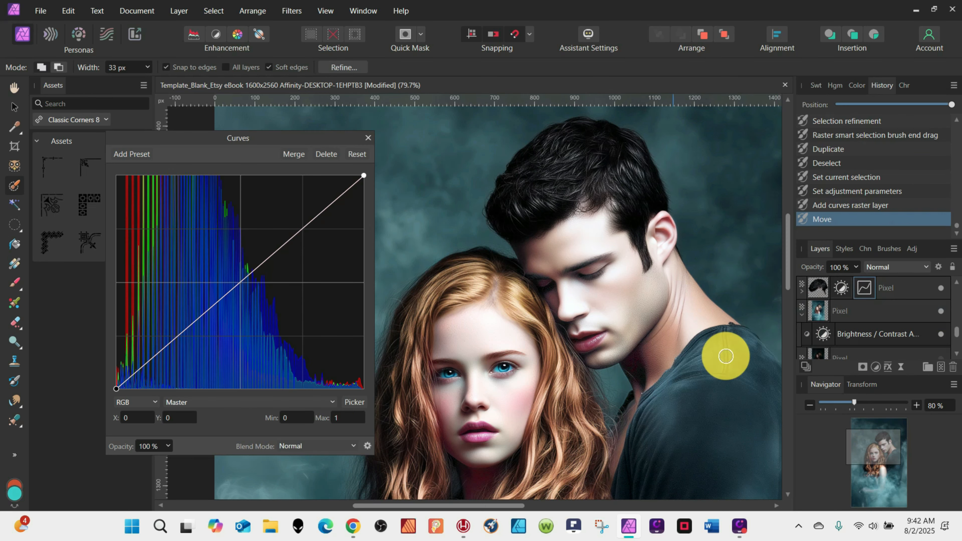
click(242, 281)
drag(242, 281, 225, 266)
click(118, 388)
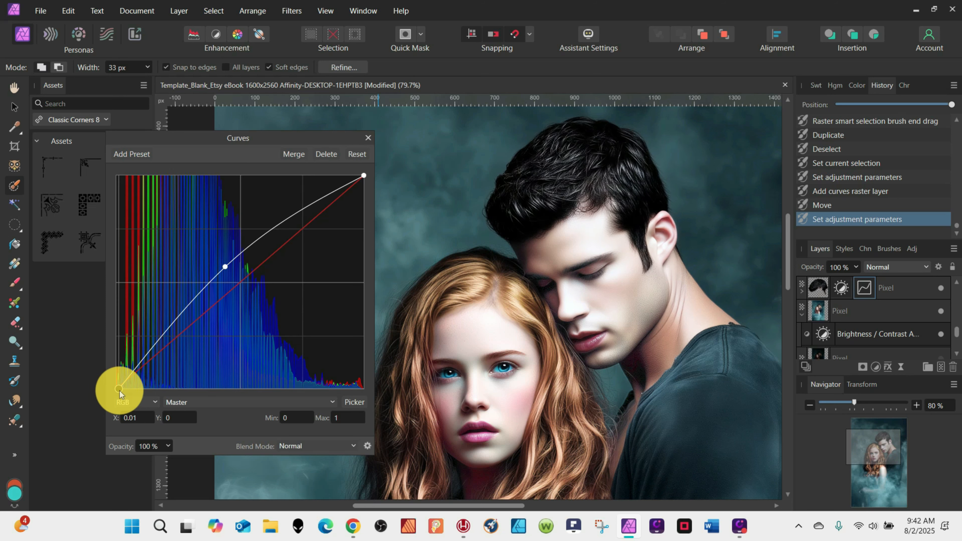
click(368, 138)
Toggle the visibility of the hair and other edited layers to compare them with the original.
scroll(623, 198, down, 5)
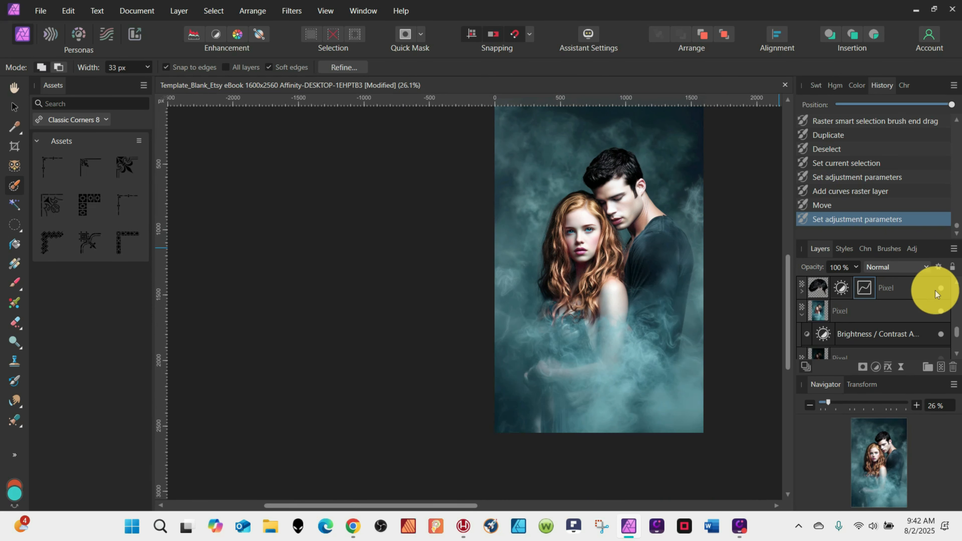
click(942, 289)
scroll(943, 292, up, 1)
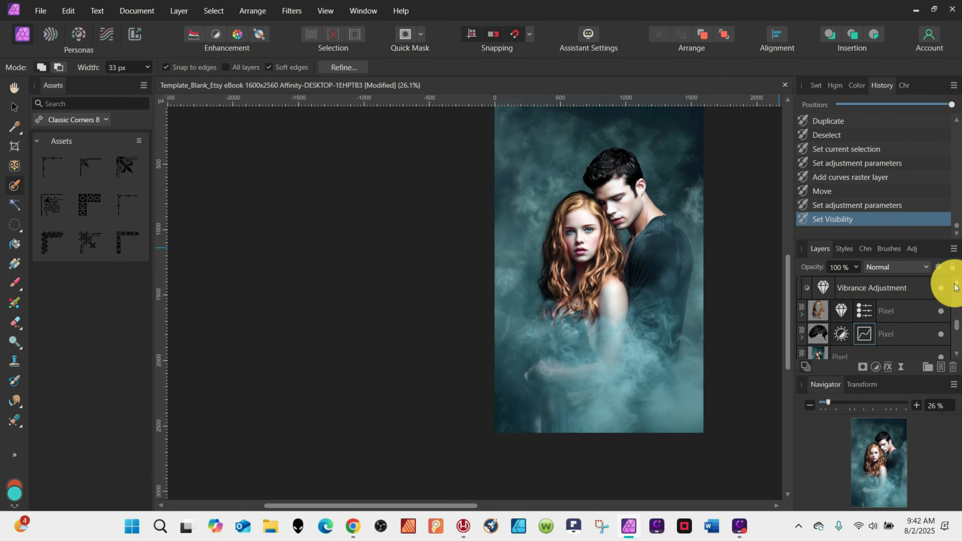
click(942, 311)
scroll(944, 314, up, 4)
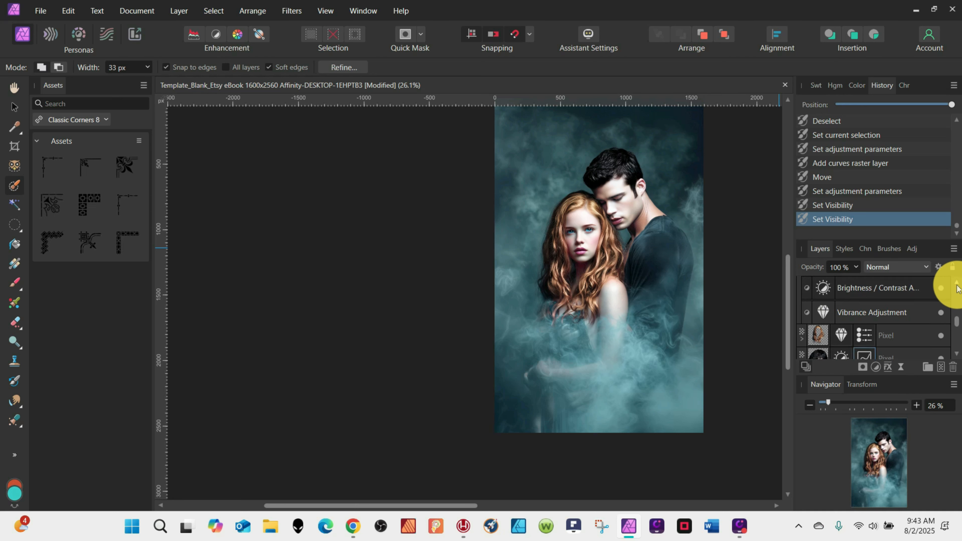
click(942, 311)
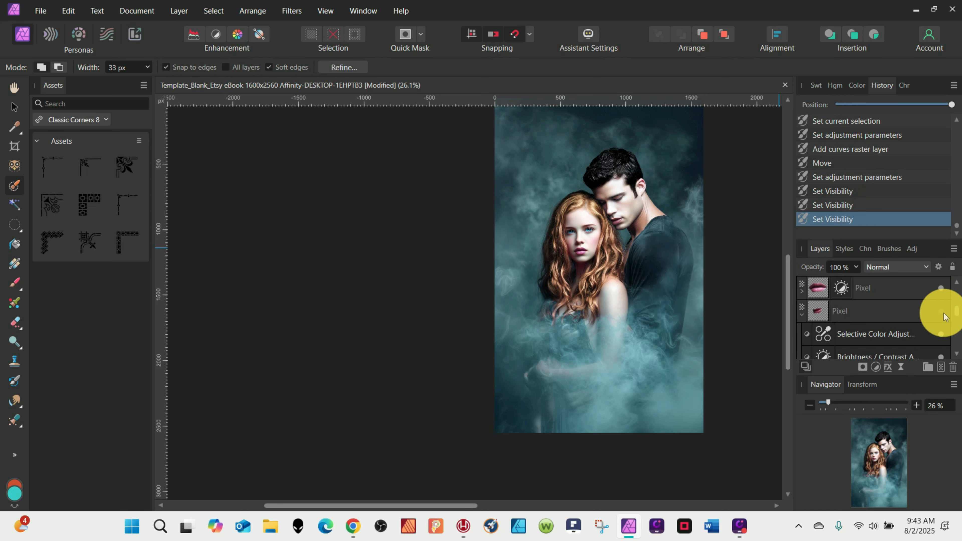
click(941, 289)
scroll(961, 292, up, 3)
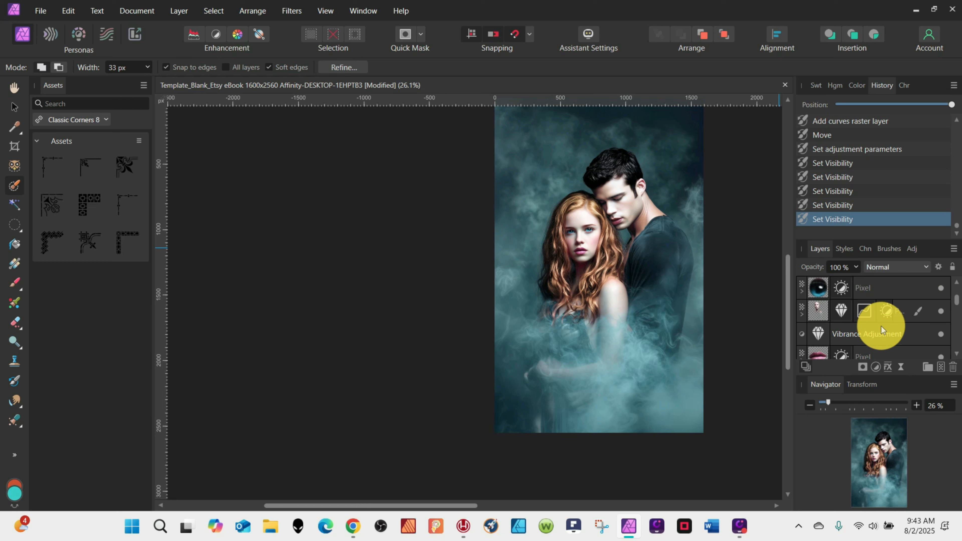
Set the woman's Vibrance saturation to 59%.
click(841, 310)
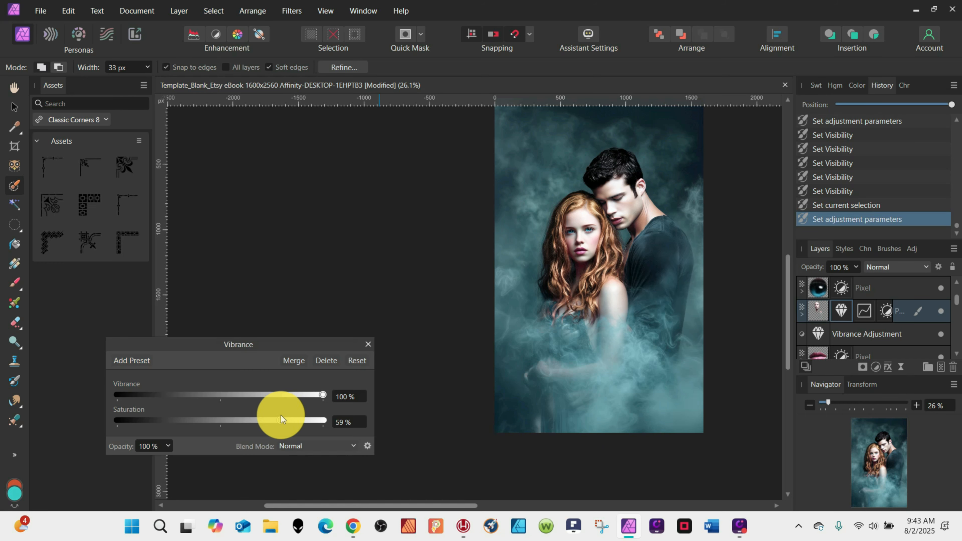
click(368, 345)
scroll(957, 289, up, 2)
scroll(944, 344, down, 4)
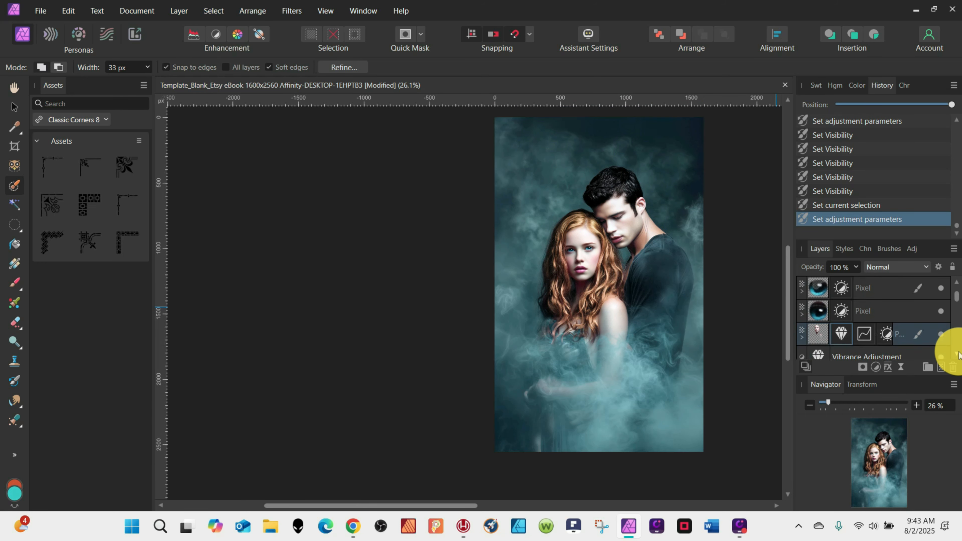
Add a Curves adjustment beneath the photo pixel layer, pull its curve midpoint slightly down, toggle its visibility and close it.
double_click(832, 329)
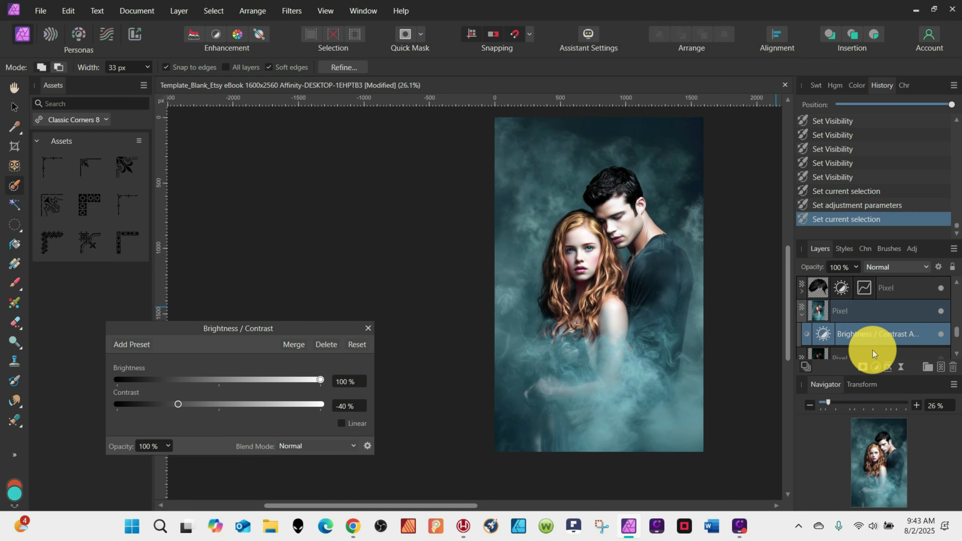
click(876, 367)
click(781, 212)
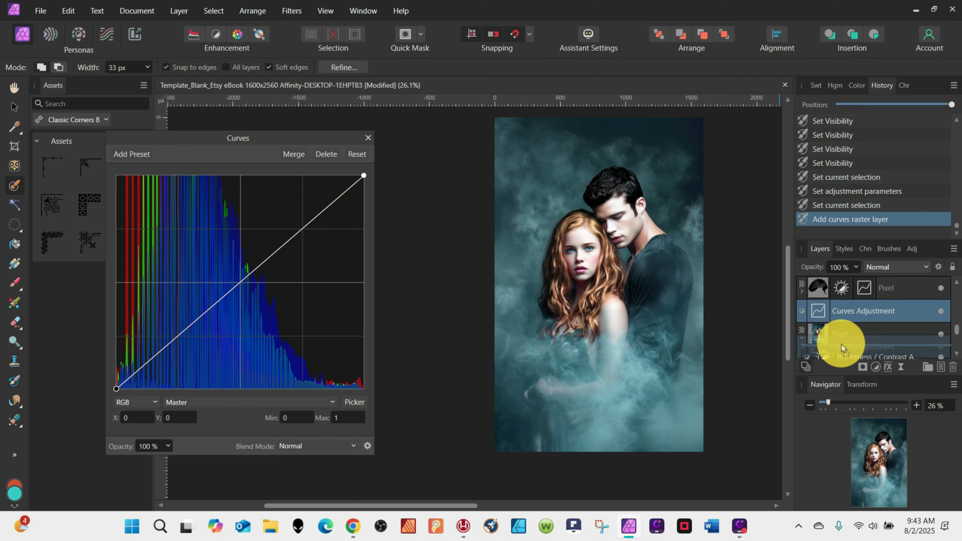
drag(842, 347, 842, 359)
drag(821, 313, 821, 318)
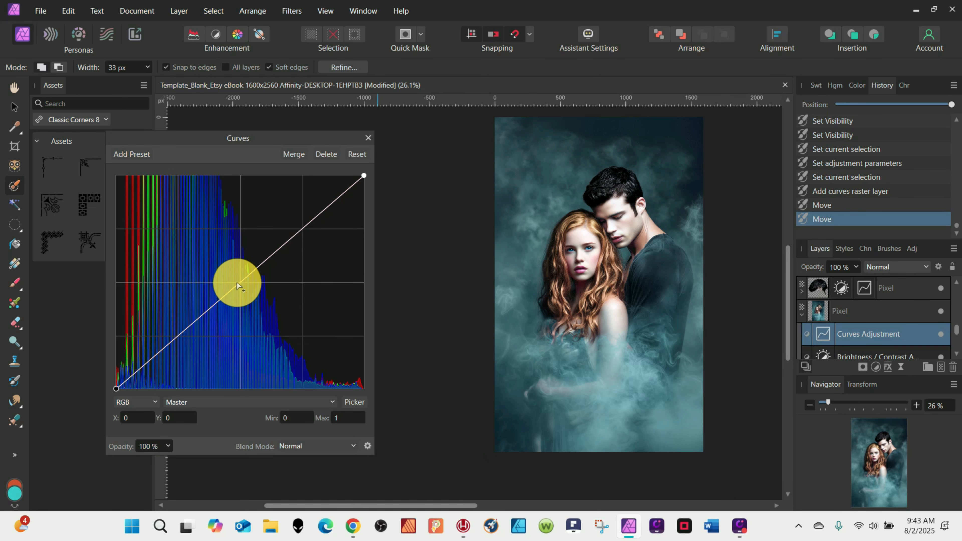
mouse_move(241, 288)
mouse_down()
mouse_move(252, 292)
mouse_move(243, 289)
mouse_up()
click(941, 334)
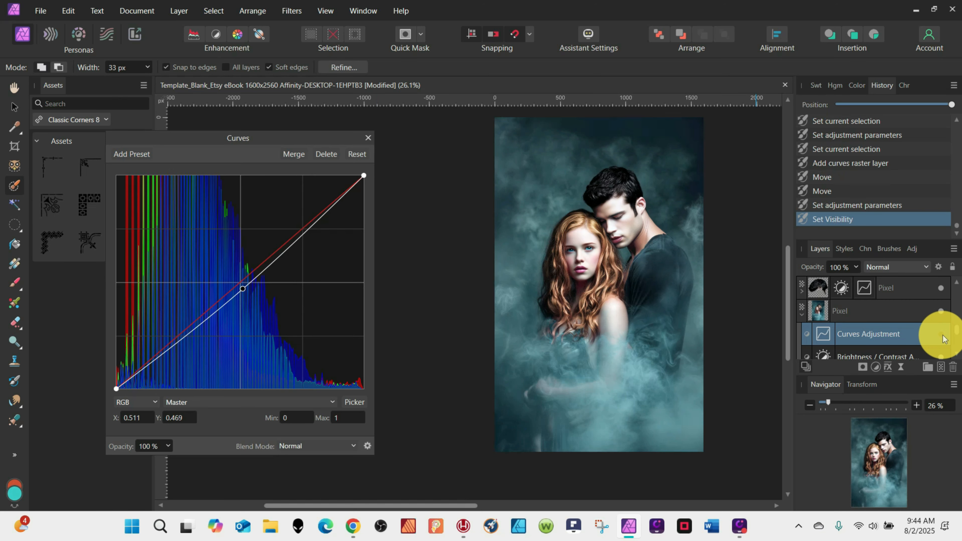
click(368, 138)
Add a new pixel layer at the top of the stack and draw a linear gradient upward from the cover's bottom edge.
scroll(426, 187, up, 1)
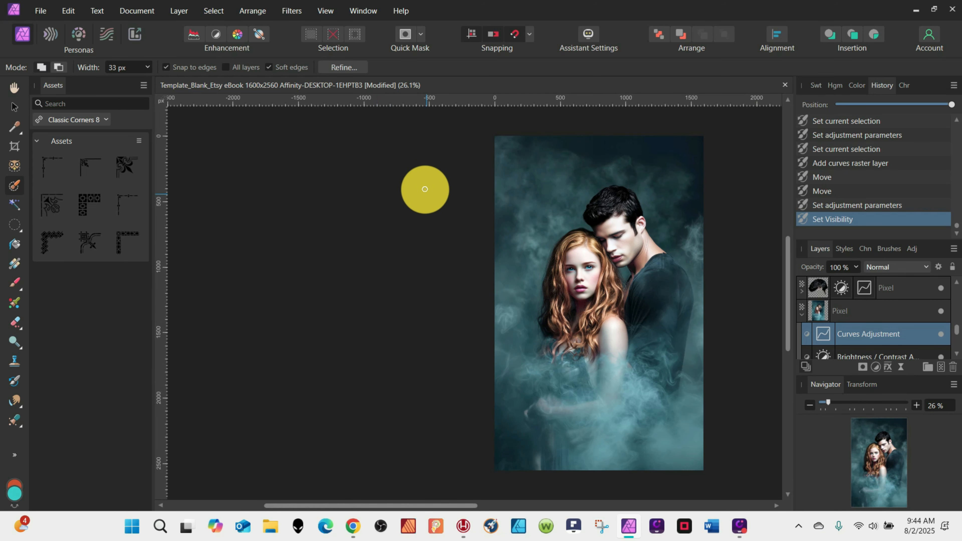
scroll(945, 333, up, 3)
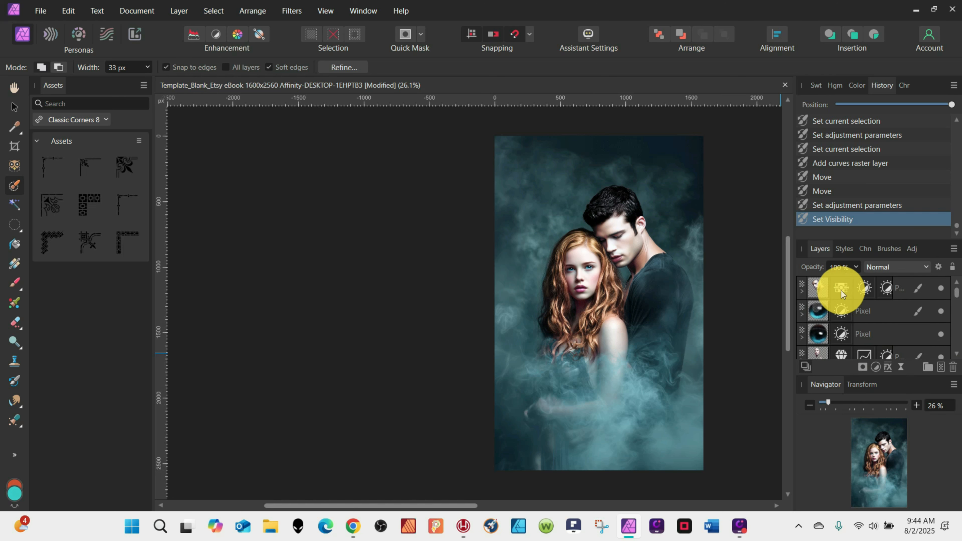
click(842, 287)
click(941, 367)
click(15, 265)
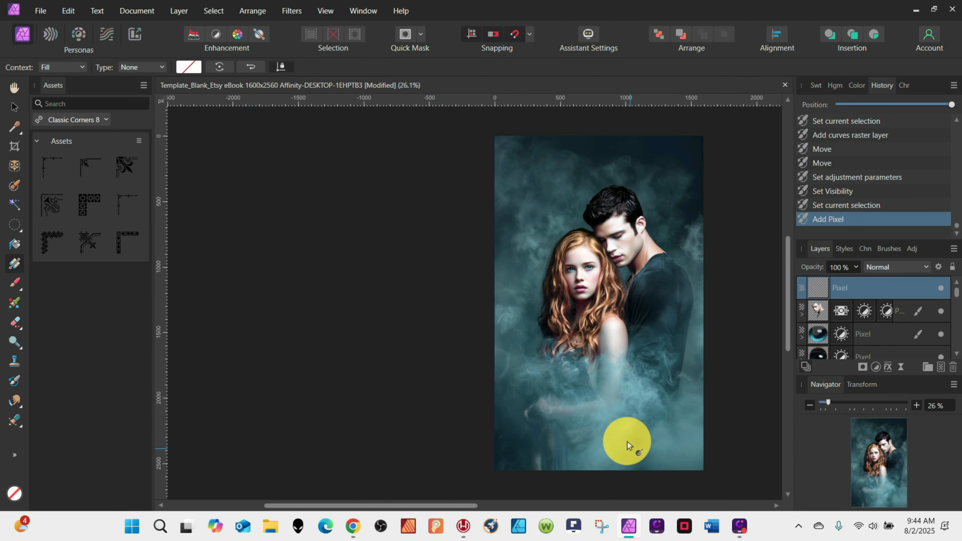
drag(599, 471, 599, 313)
Set the gradient's start color to dark teal and its end stop's opacity to 0%.
click(189, 66)
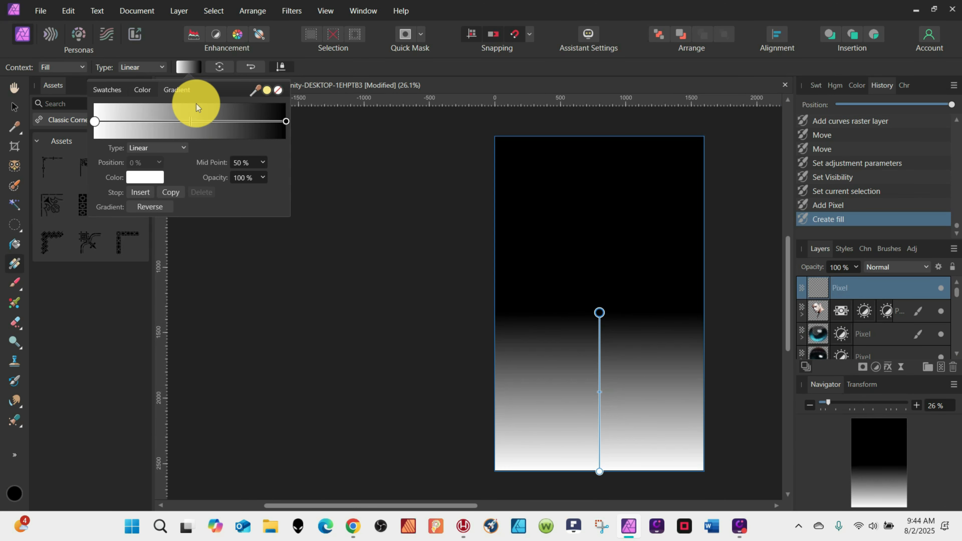
click(145, 177)
click(151, 215)
drag(206, 289, 221, 294)
click(286, 121)
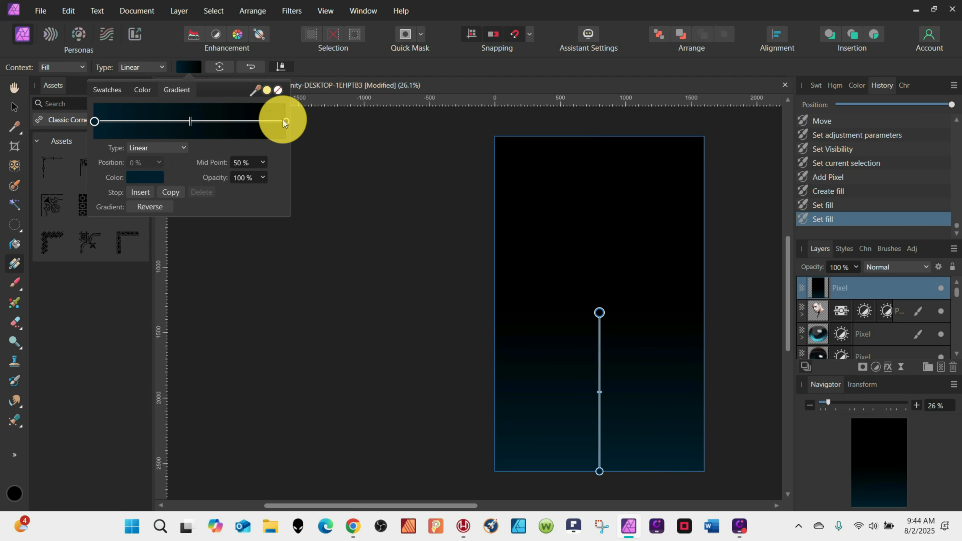
click(240, 178)
text(0)
key(Return)
click(334, 296)
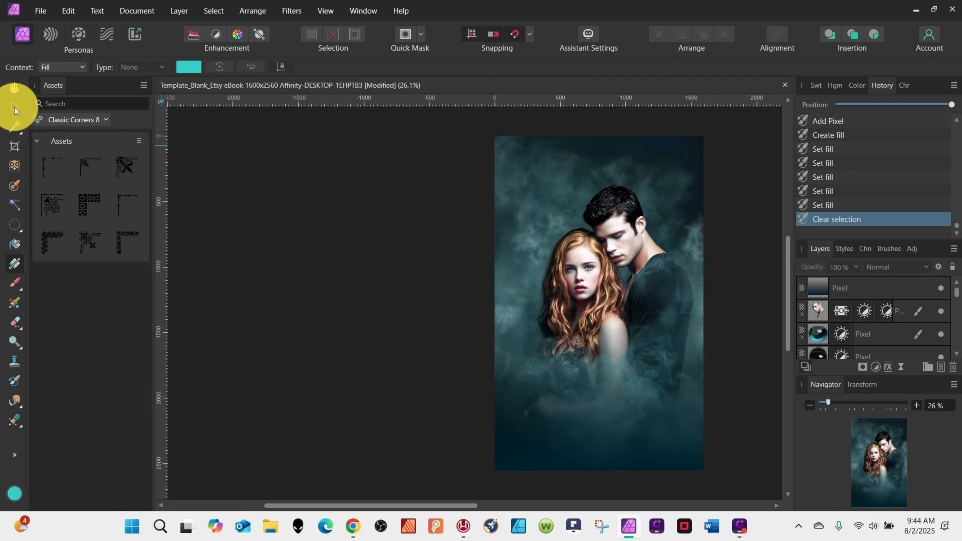
Enlarge and reposition the gradient layer so it covers the lower half of the cover.
click(14, 108)
click(633, 433)
click(493, 314)
drag(491, 318, 476, 300)
drag(577, 385, 582, 388)
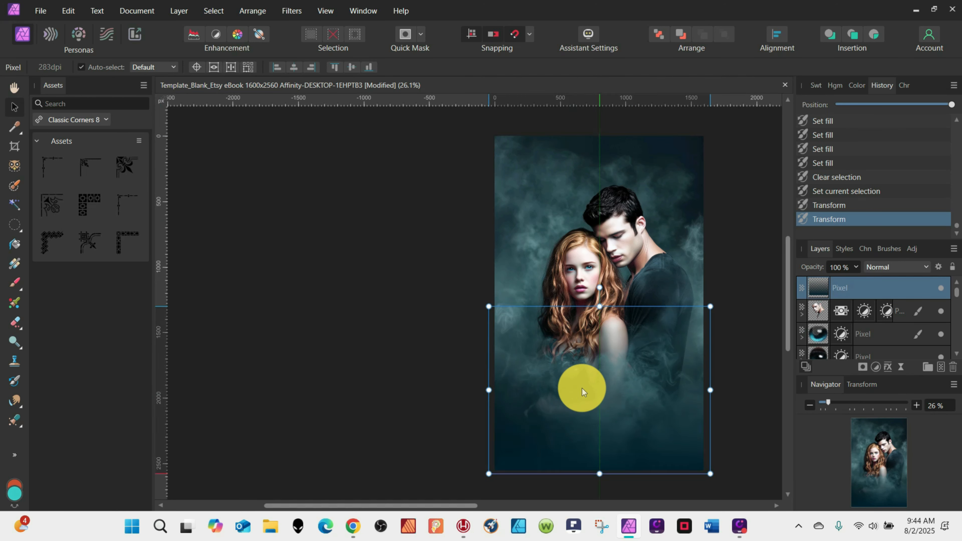
drag(631, 352, 633, 355)
click(735, 294)
Duplicate the gradient layer.
scroll(735, 293, down, 1)
click(819, 292)
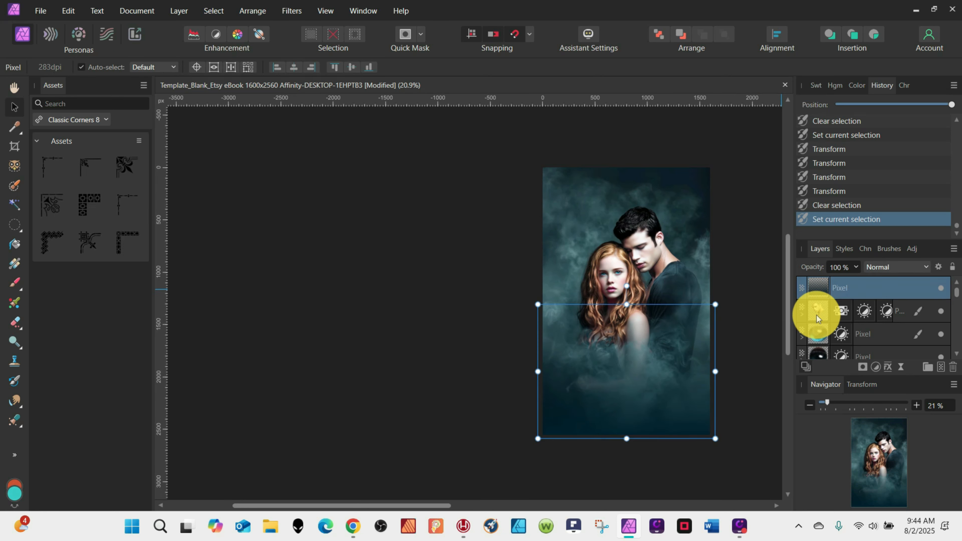
key(ctrl+j)
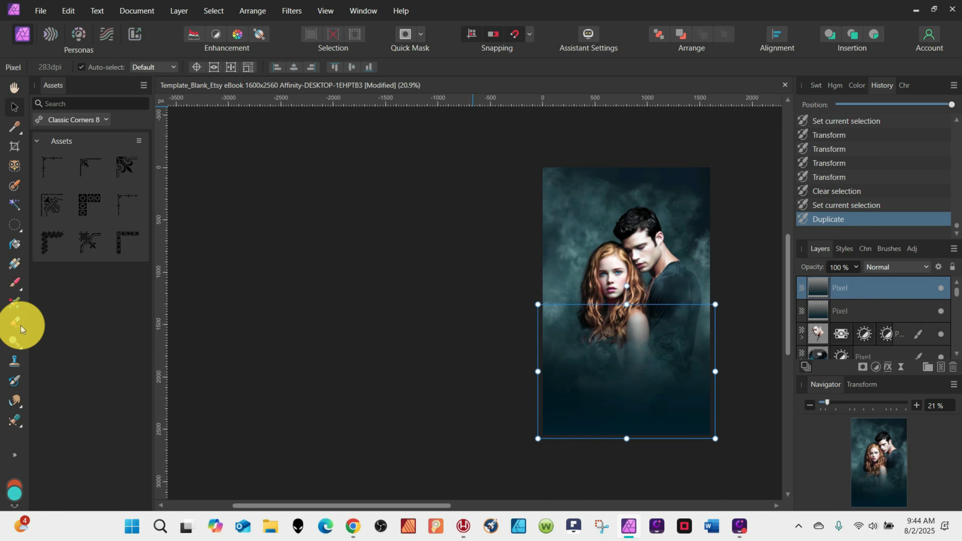
Erase part of the top gradient copy around the couple with a 3000 px eraser brush.
click(21, 328)
click(47, 70)
text(3000)
key(Return)
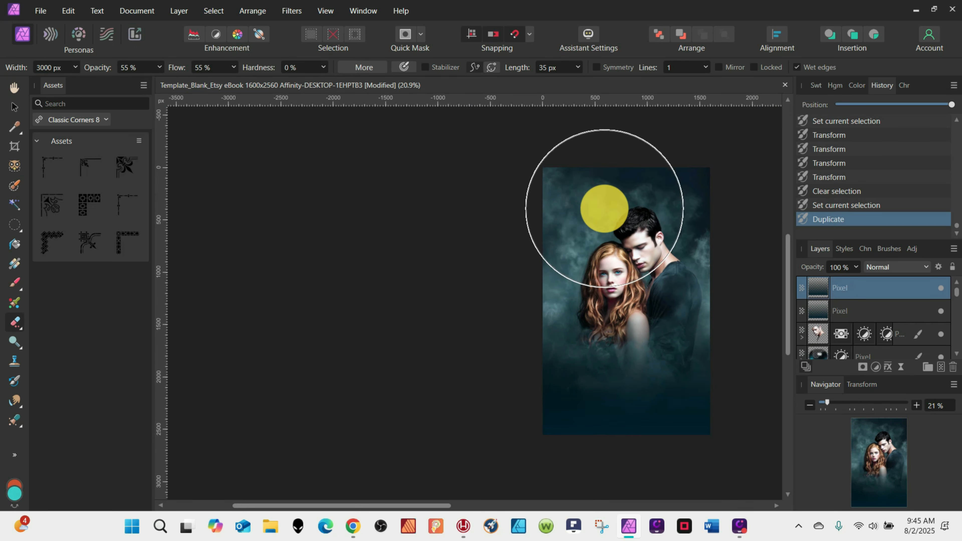
click(628, 287)
click(644, 264)
Erase the center of the other gradient layer around the couple and deselect.
click(806, 306)
click(621, 317)
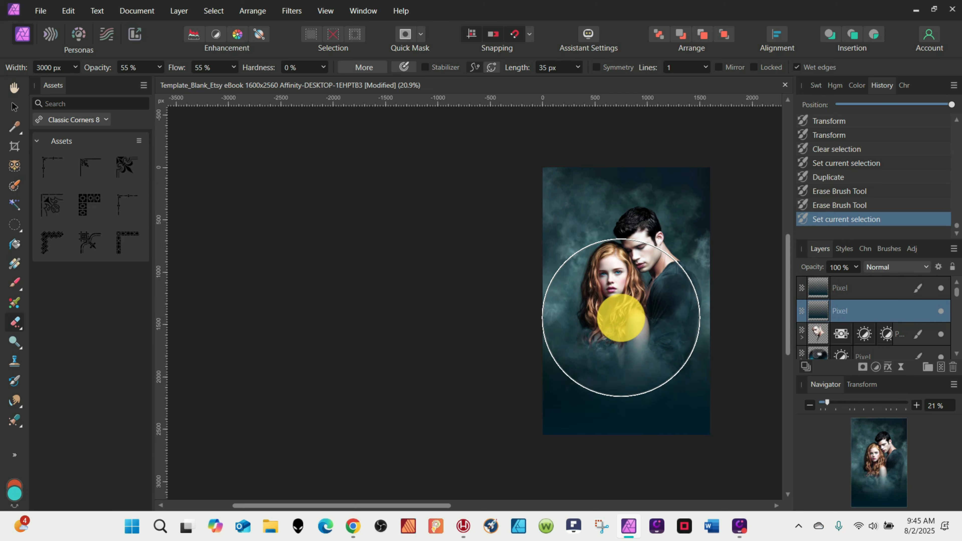
click(621, 320)
click(14, 108)
click(289, 226)
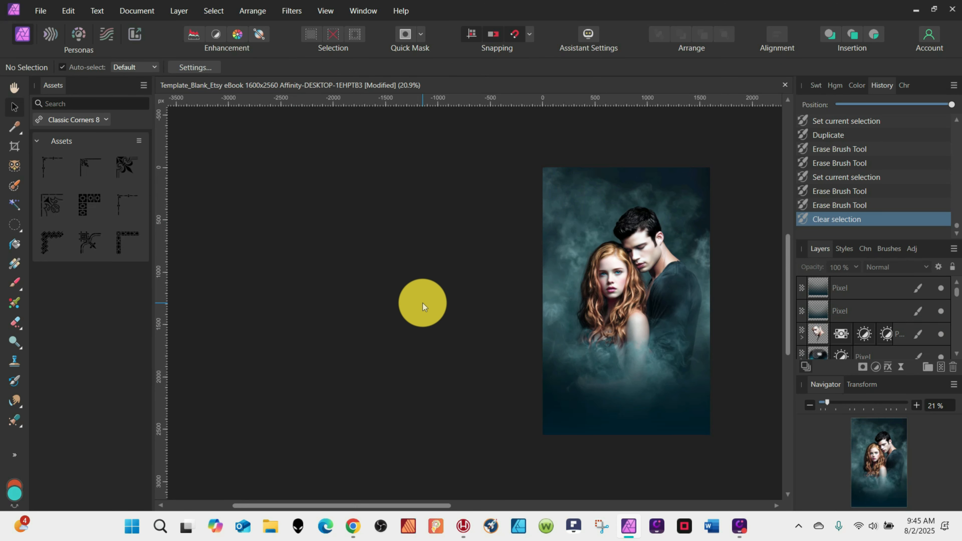
scroll(850, 332, down, 3)
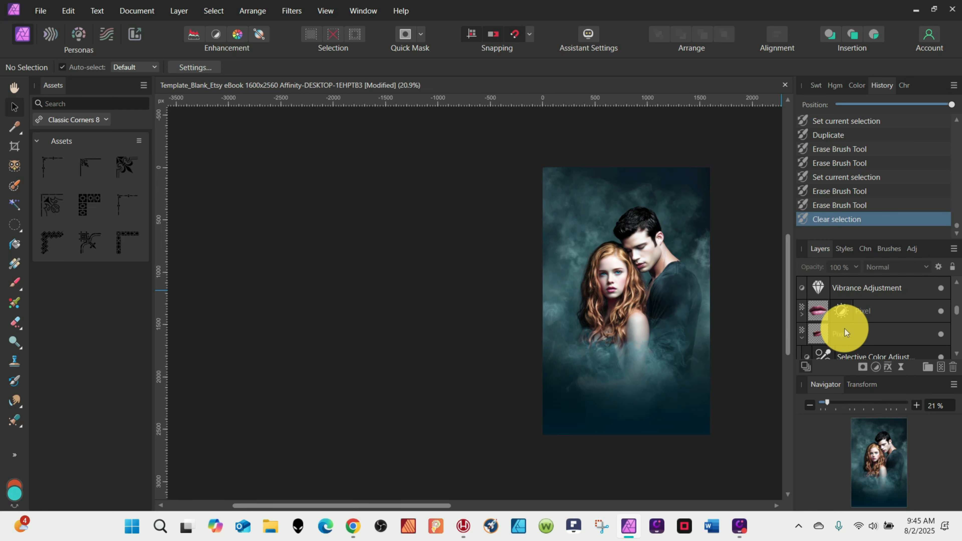
click(40, 11)
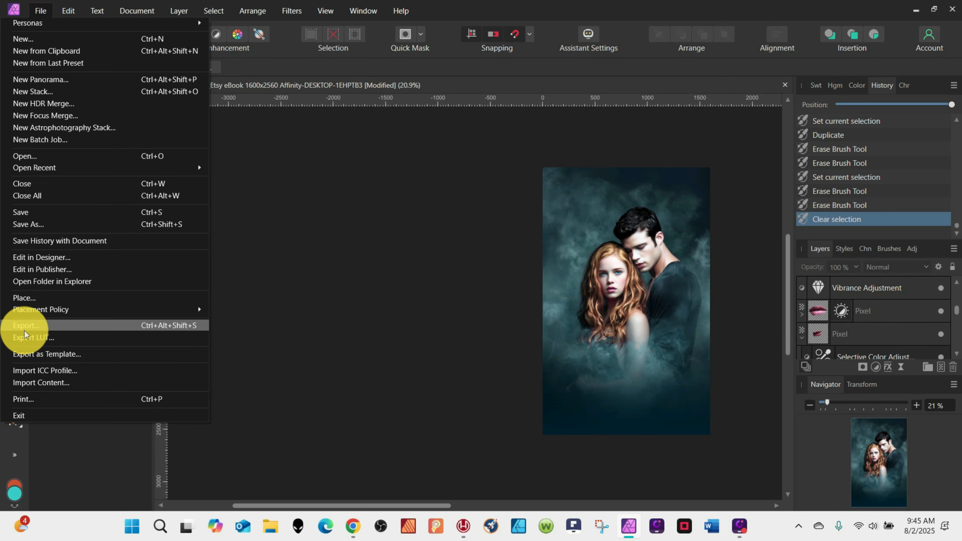
click(24, 330)
click(695, 113)
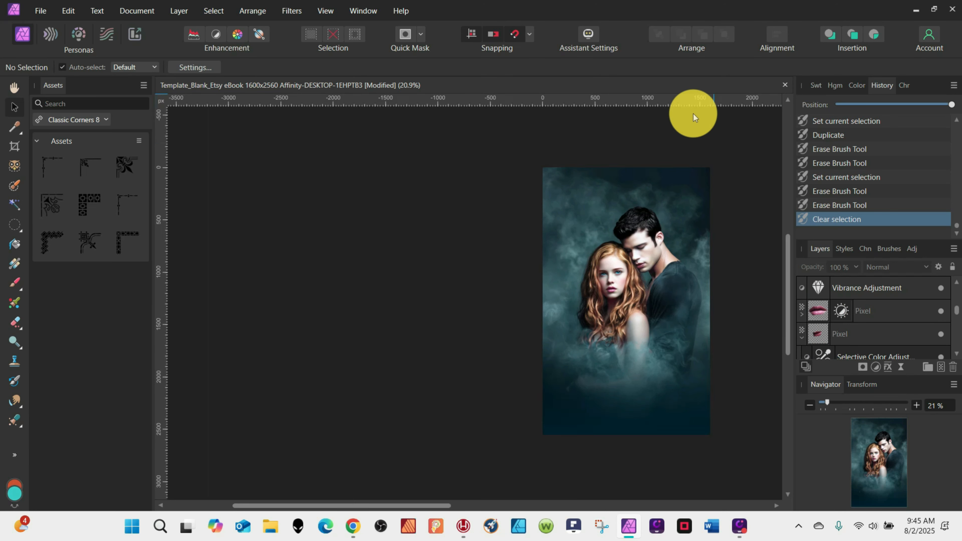
Select the original photo layer, make it visible and move it to the top of the layer stack.
scroll(943, 322, down, 5)
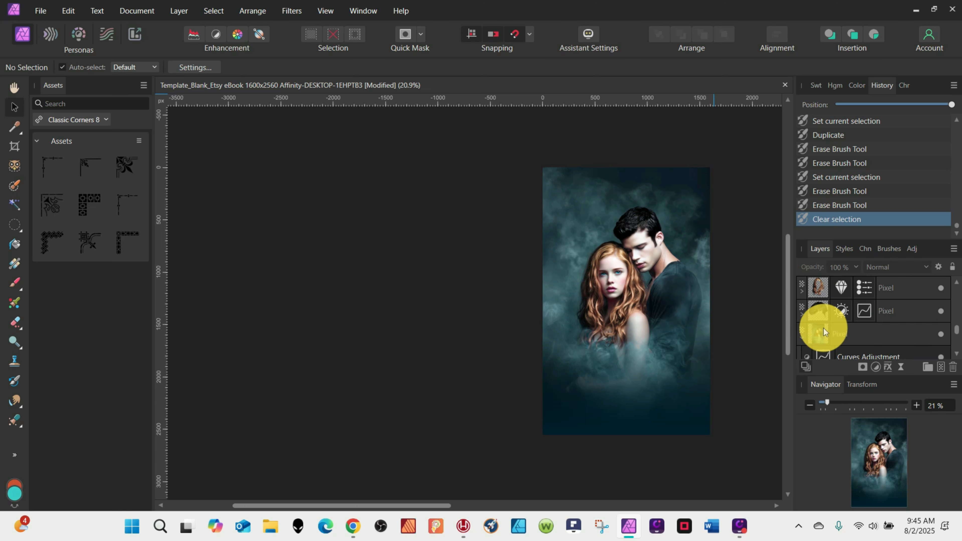
click(821, 318)
click(941, 312)
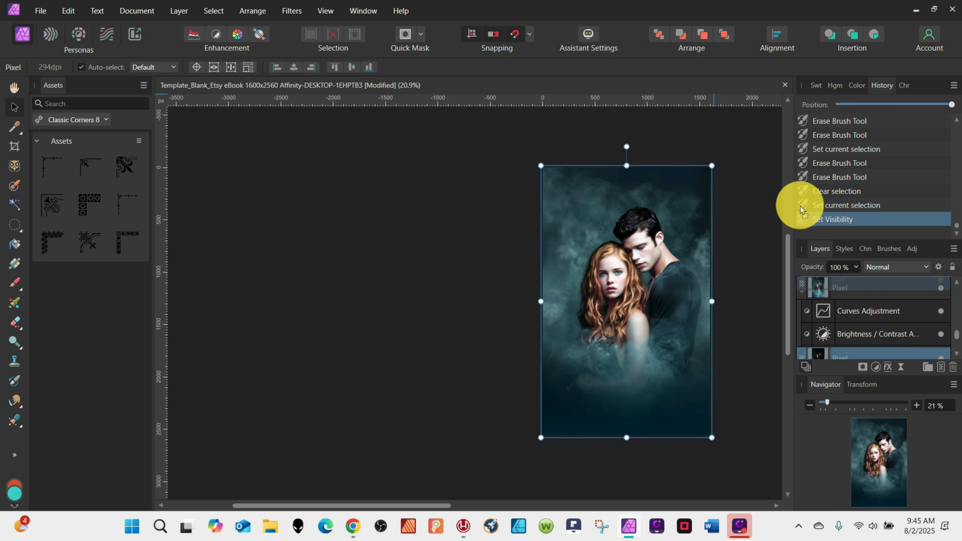
click(724, 34)
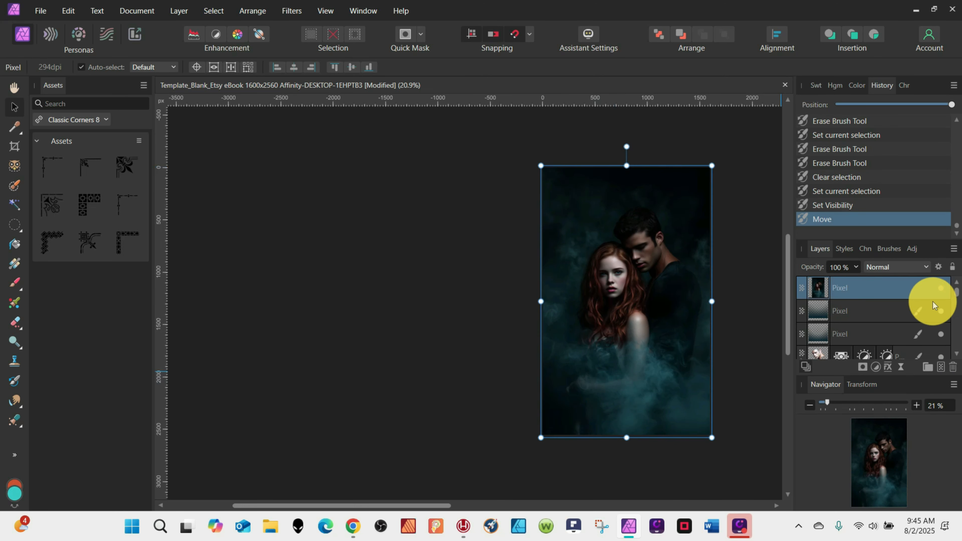
Toggle the top original photo layer's visibility to compare it with the edited version.
click(942, 289)
click(942, 289)
click(942, 289)
click(942, 289)
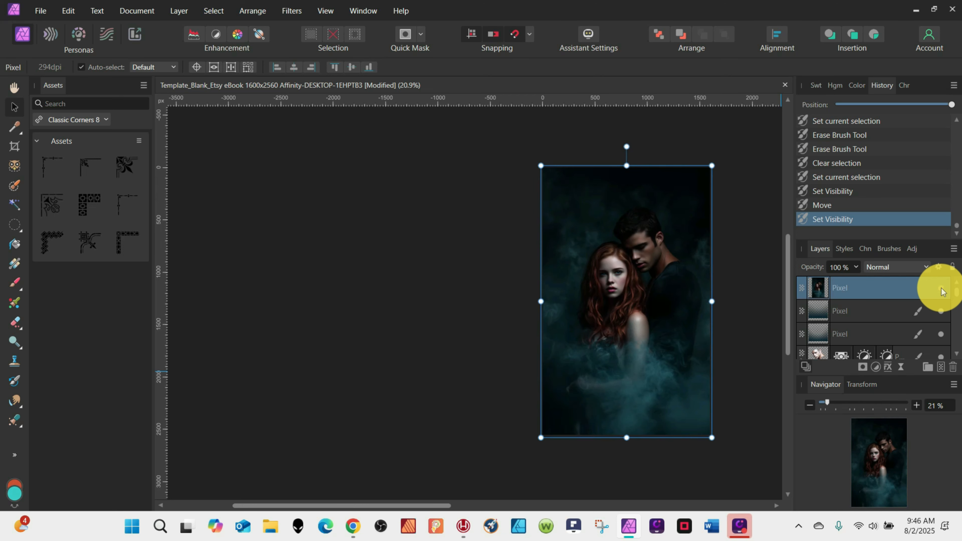
click(942, 289)
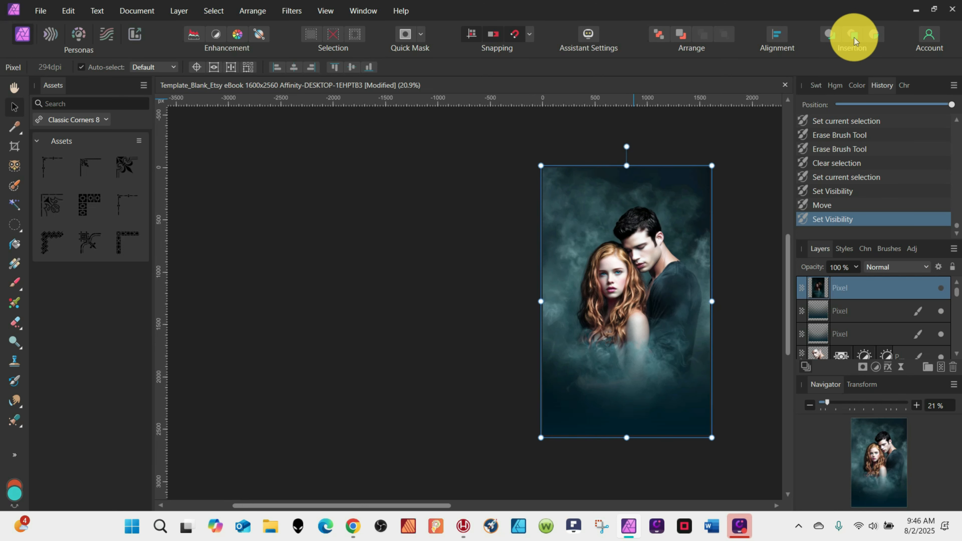
Create an artistic text frame across the middle of the cover and type Book Title.
click(14, 455)
click(40, 425)
drag(591, 312, 727, 354)
text(Book Title)
Delete the word Title, select all the text and set its tracking to 0‰.
double_click(629, 319)
key(Delete)
key(ctrl+a)
click(904, 85)
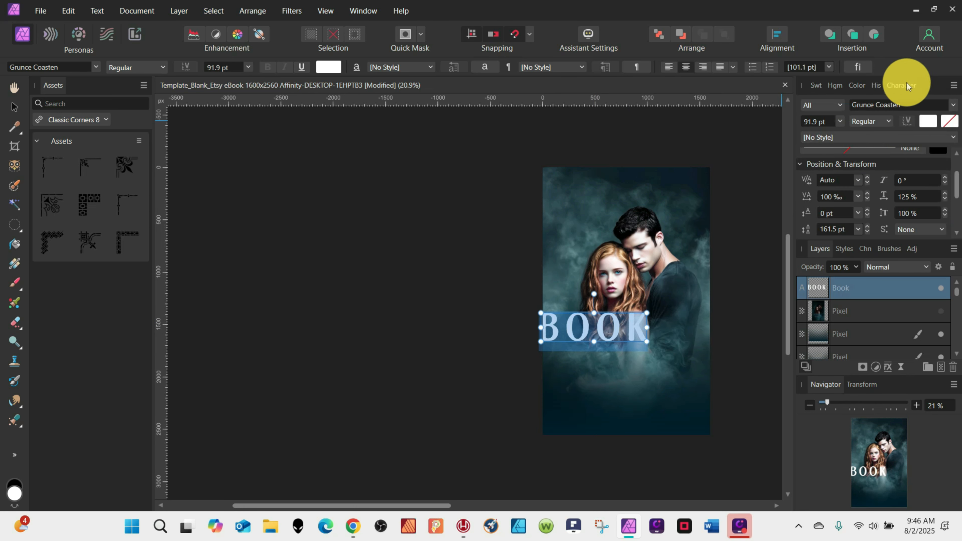
click(832, 197)
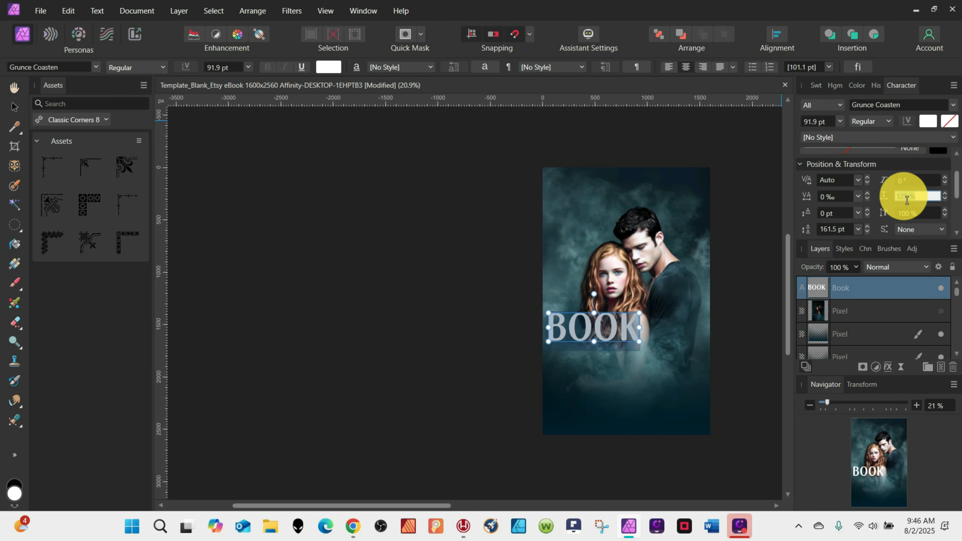
drag(955, 195, 953, 227)
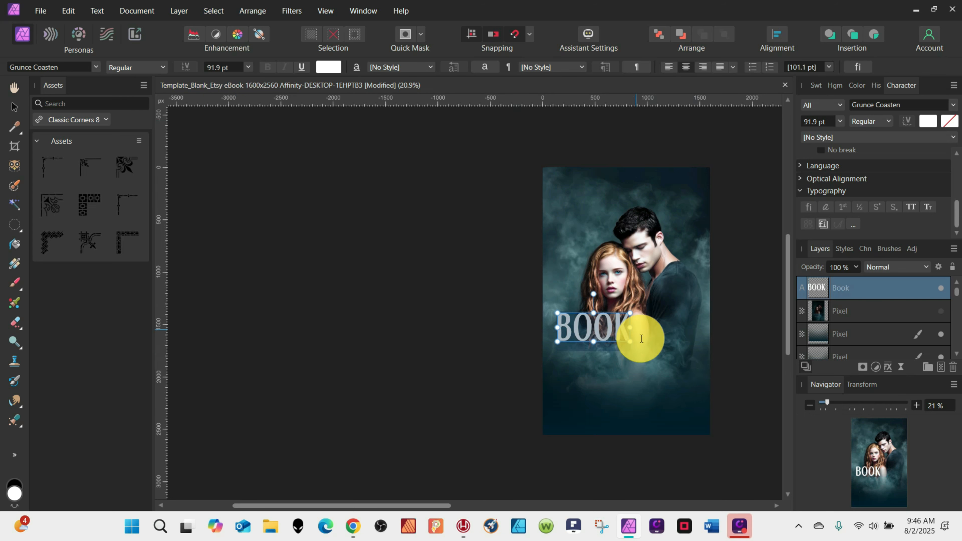
Replace the text with Forever and change its font to Brigetha Signature.
text(Forever)
triple_click(612, 331)
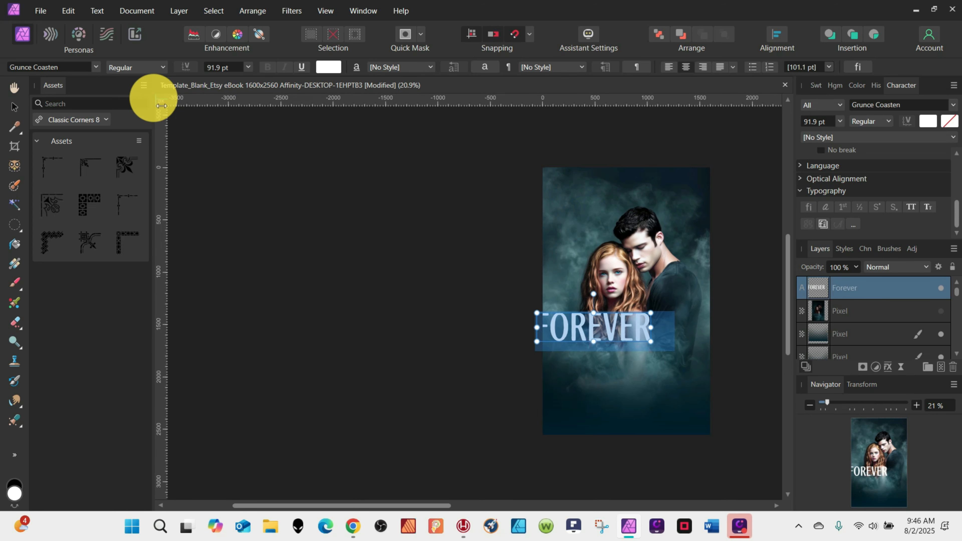
click(96, 67)
click(95, 81)
drag(372, 343, 375, 362)
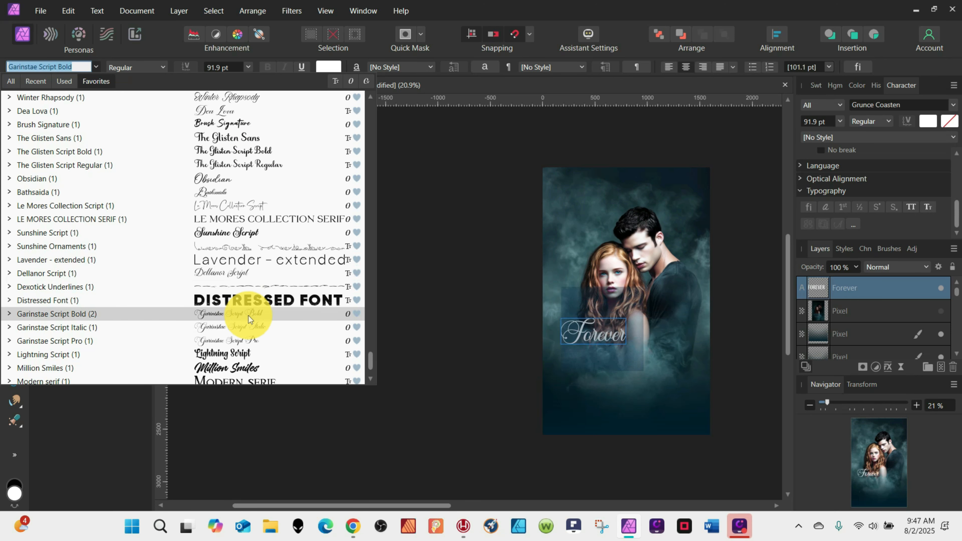
scroll(264, 320, up, 20)
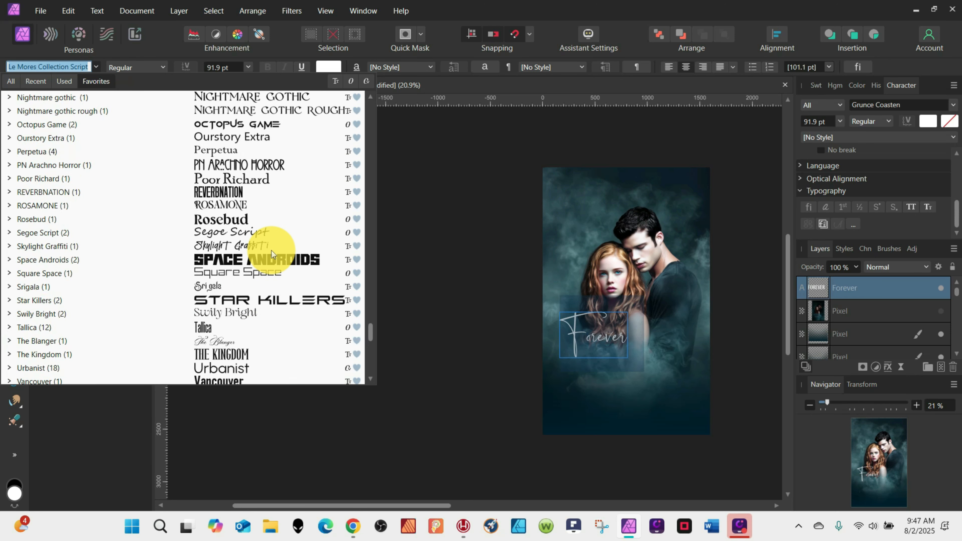
scroll(271, 254, up, 6)
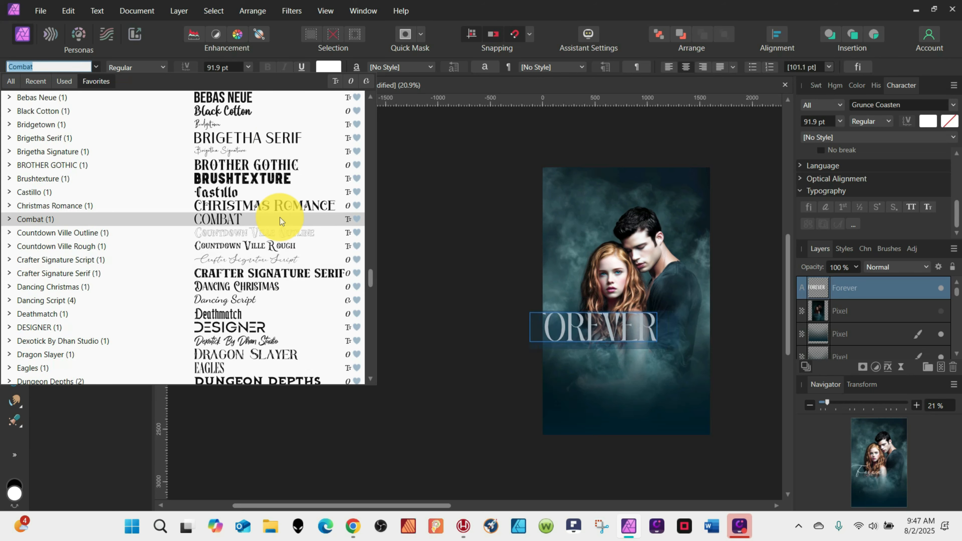
click(275, 234)
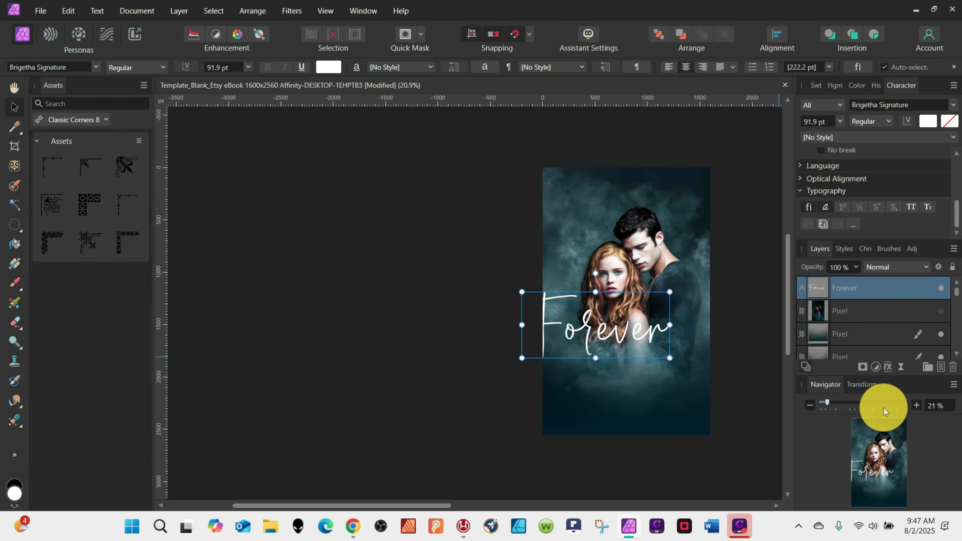
Add an Outer Shadow effect to the title with 100% opacity and 12.2 px radius.
click(888, 367)
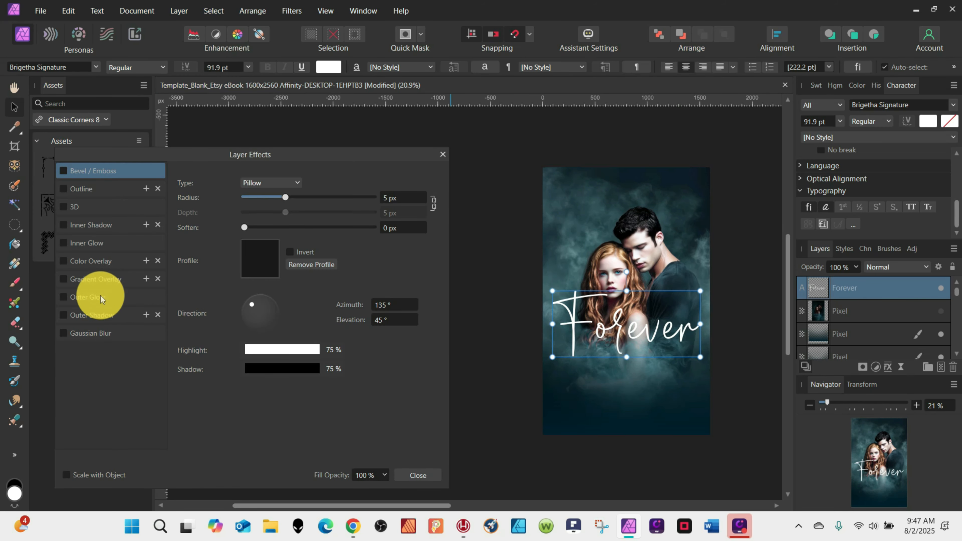
click(93, 315)
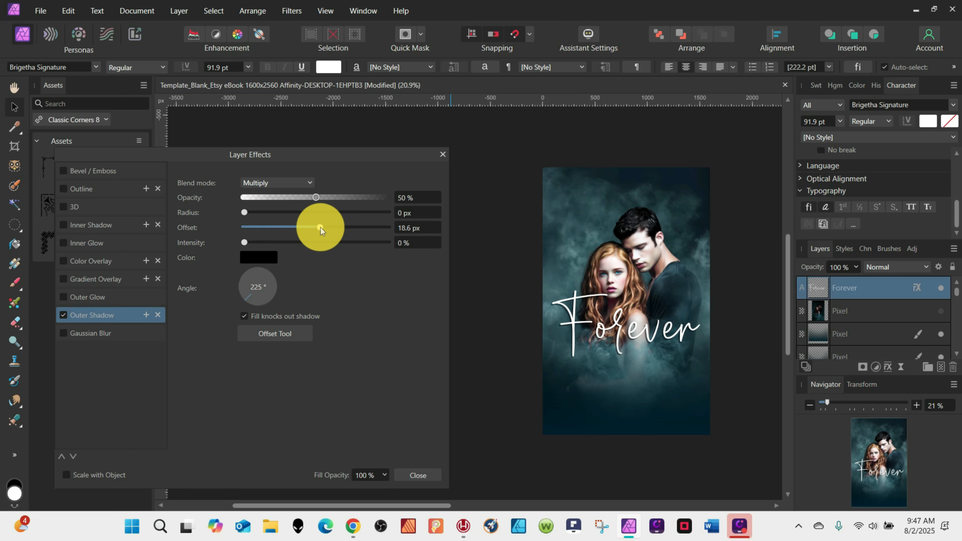
drag(316, 198, 388, 198)
drag(244, 213, 310, 213)
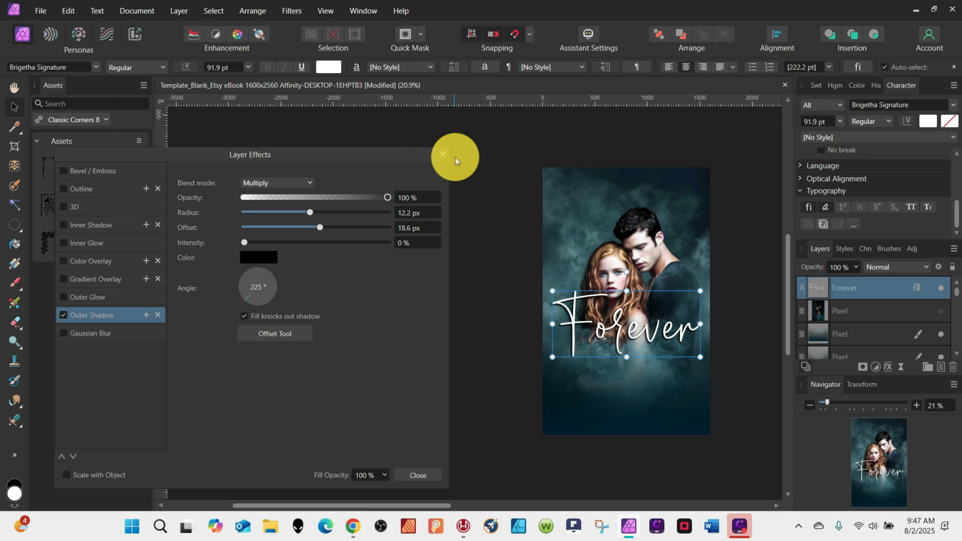
Duplicate the Forever title, disable the top copy's outer shadow and set the lower copy's shadow radius to 39.4 px.
click(443, 155)
key(ctrl+j)
click(916, 287)
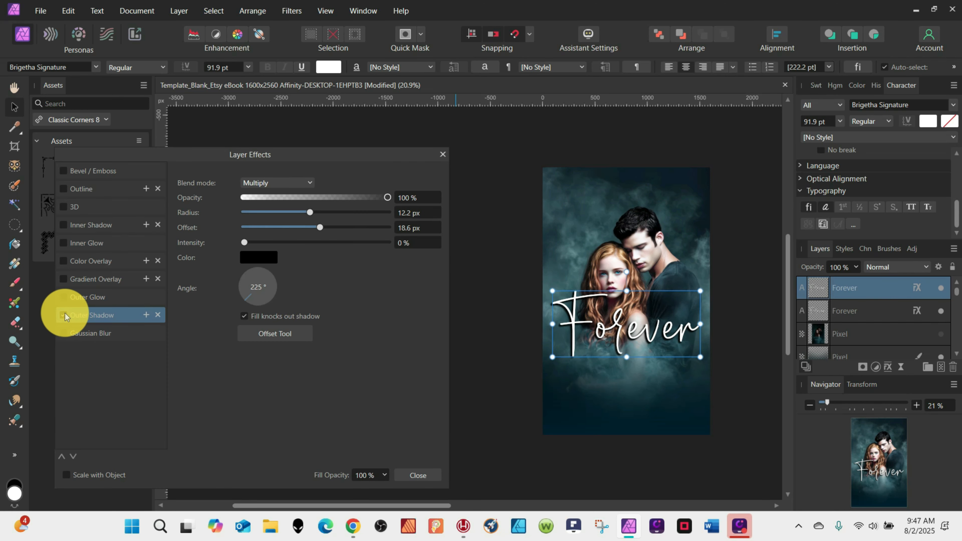
click(64, 315)
click(919, 308)
drag(311, 214, 352, 214)
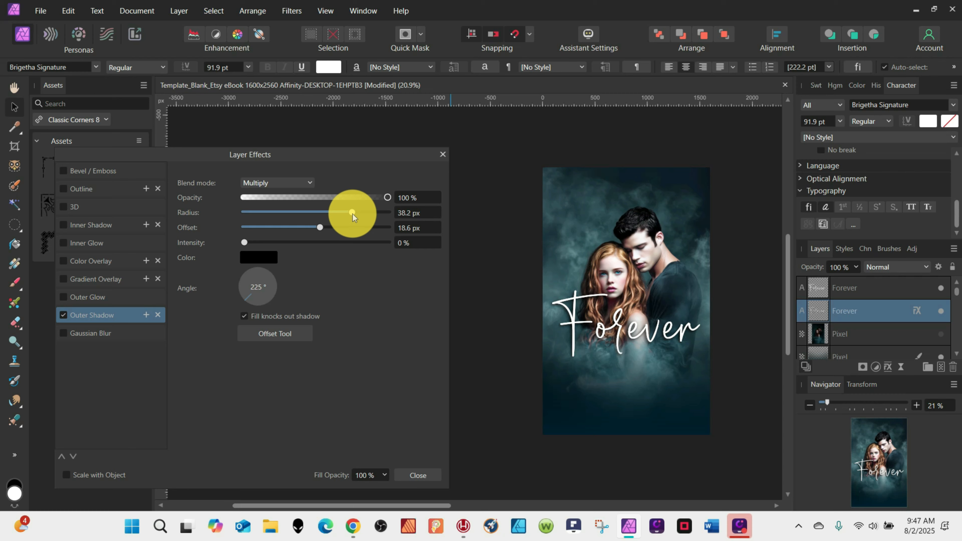
click(443, 154)
Duplicate the title again, move the copy below Forever and replace its text with Mine.
drag(694, 295, 683, 298)
click(877, 86)
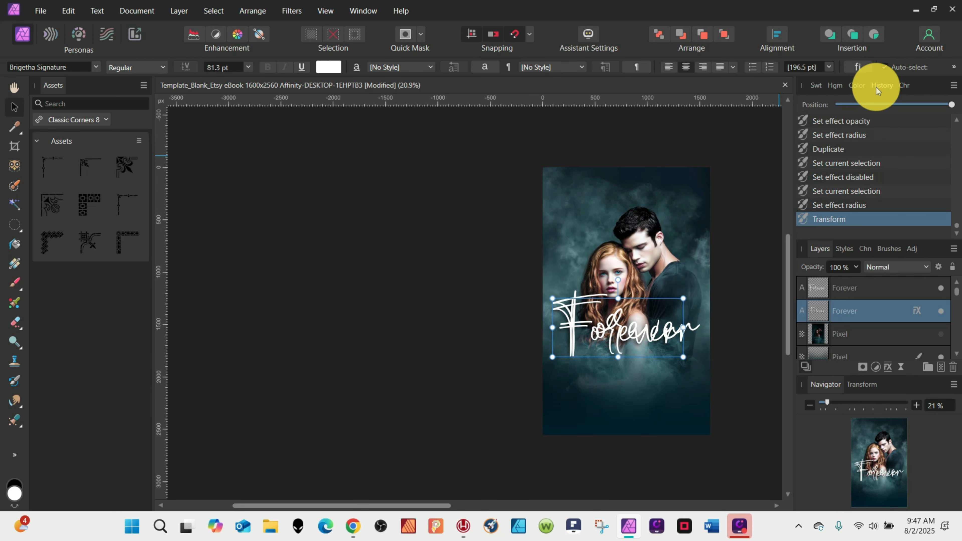
key(ctrl+j)
click(829, 333)
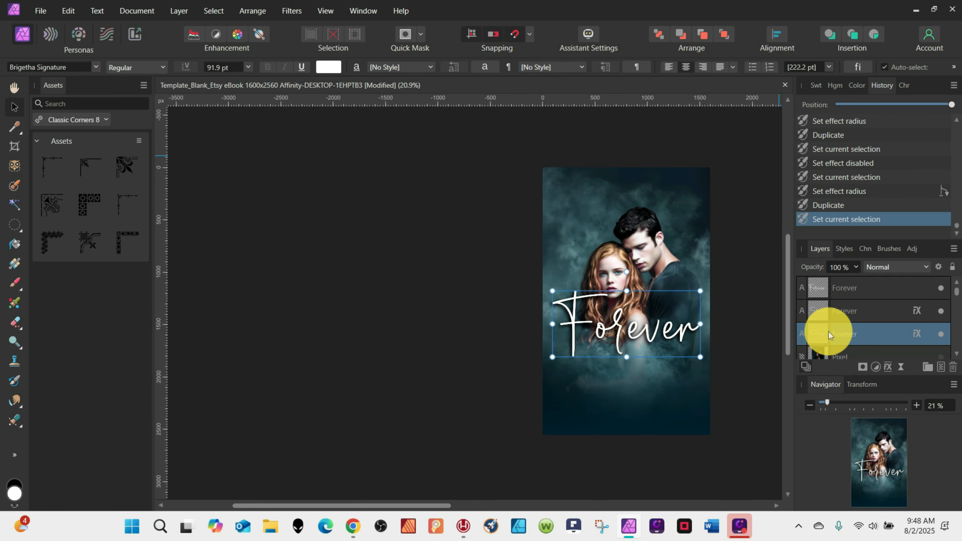
drag(605, 323, 606, 350)
double_click(608, 362)
text(Mine)
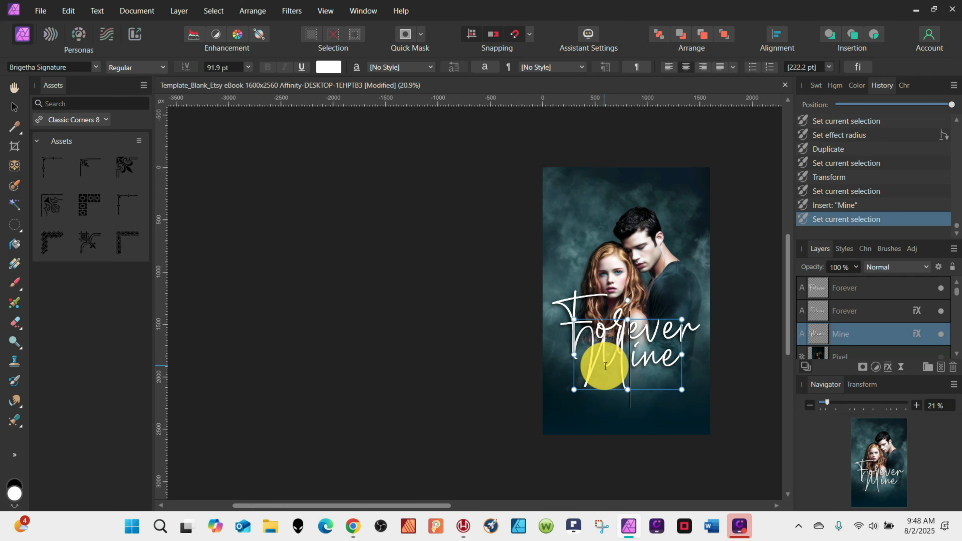
Change the Mine text's font to Mojito Textured.
click(96, 66)
click(96, 82)
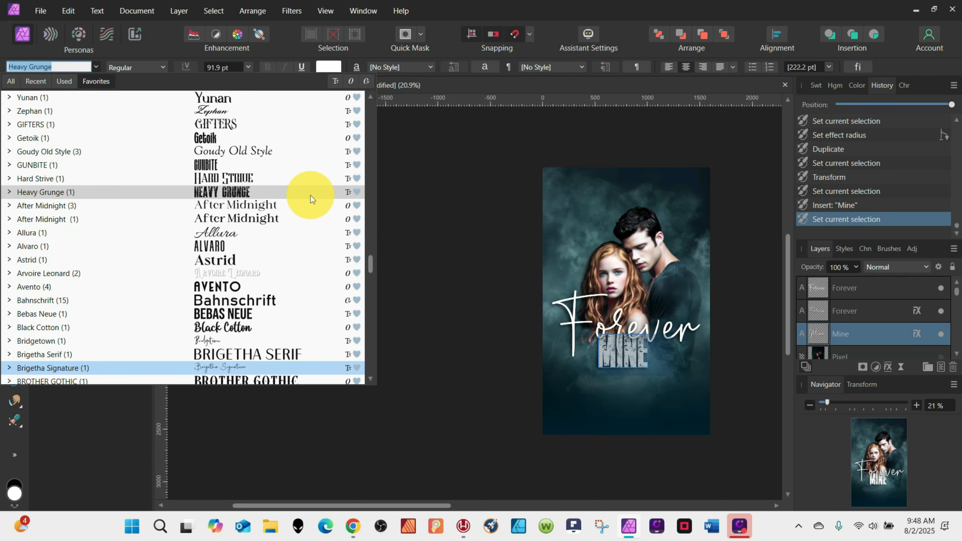
drag(374, 257, 371, 315)
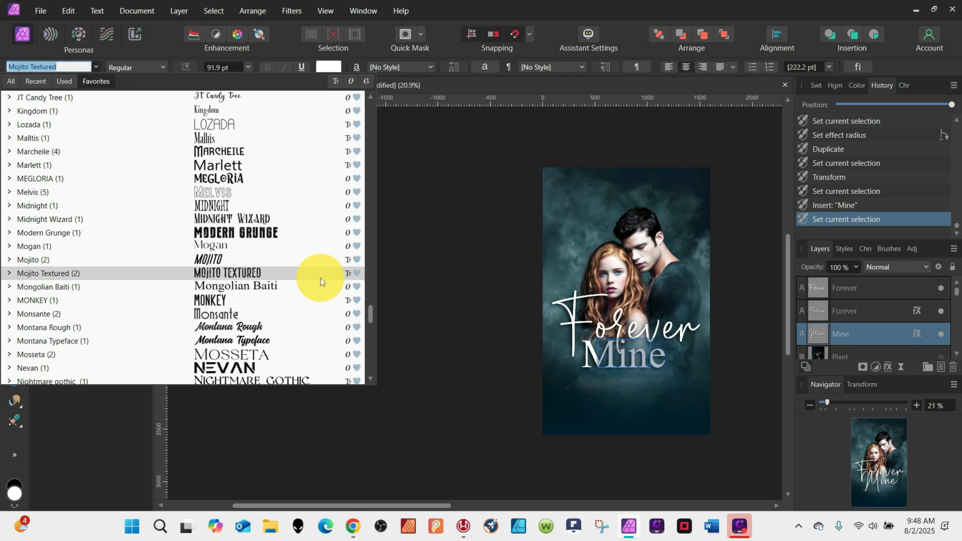
click(333, 273)
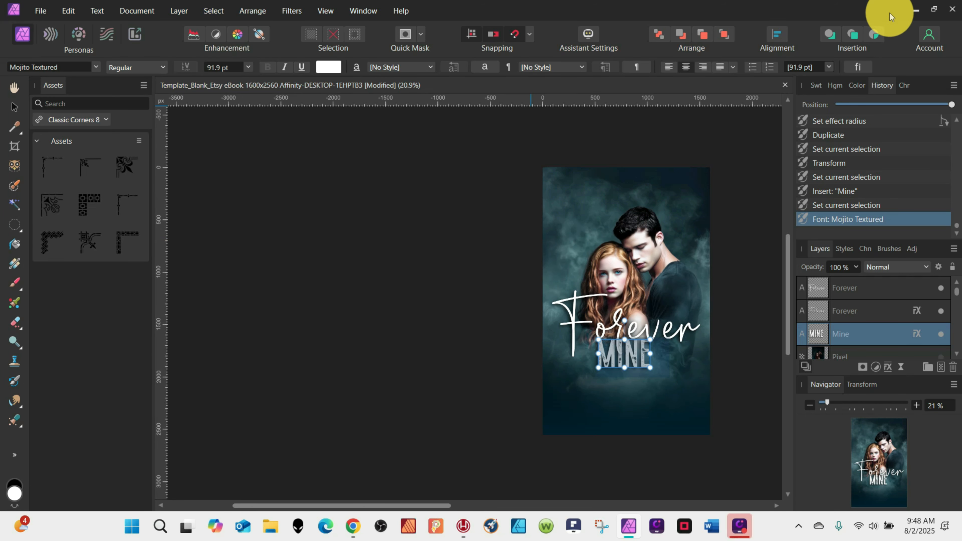
Set the Mine text's tracking to 100‰.
click(906, 85)
drag(959, 210, 961, 183)
click(833, 191)
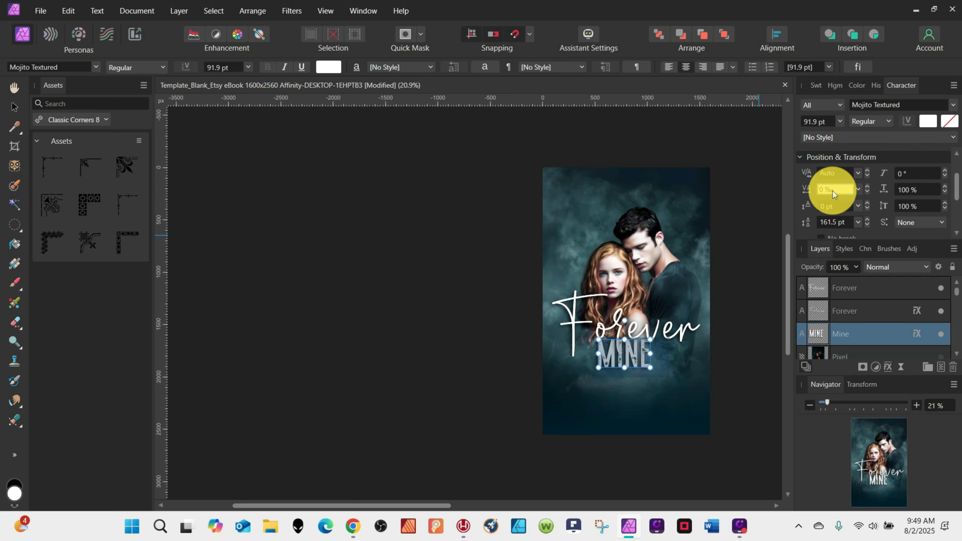
text(100)
key(Return)
Enlarge the Mine text to about 155.4 pt and set its colour to red.
mouse_move(658, 369)
mouse_down()
mouse_move(705, 388)
mouse_move(649, 373)
mouse_up()
click(12, 106)
triple_click(645, 370)
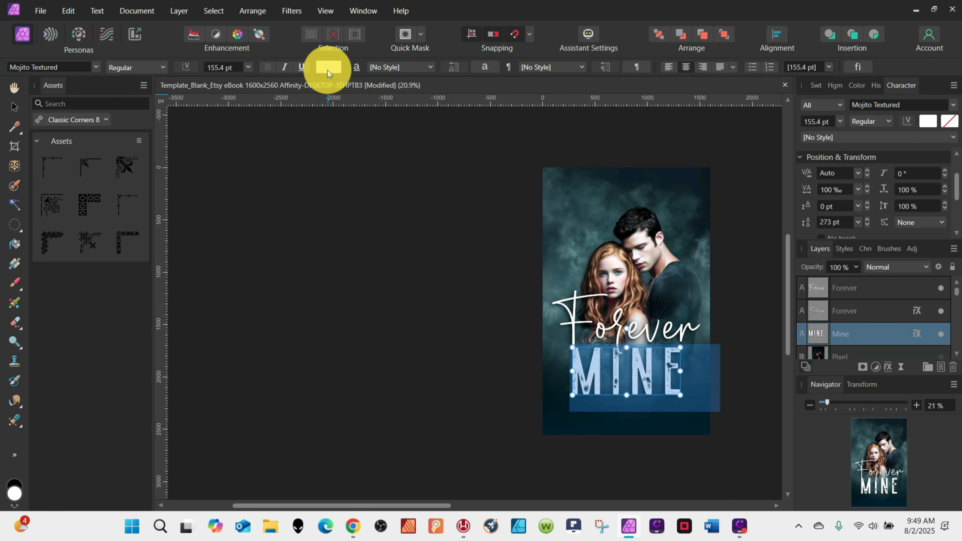
click(328, 67)
drag(349, 123, 242, 114)
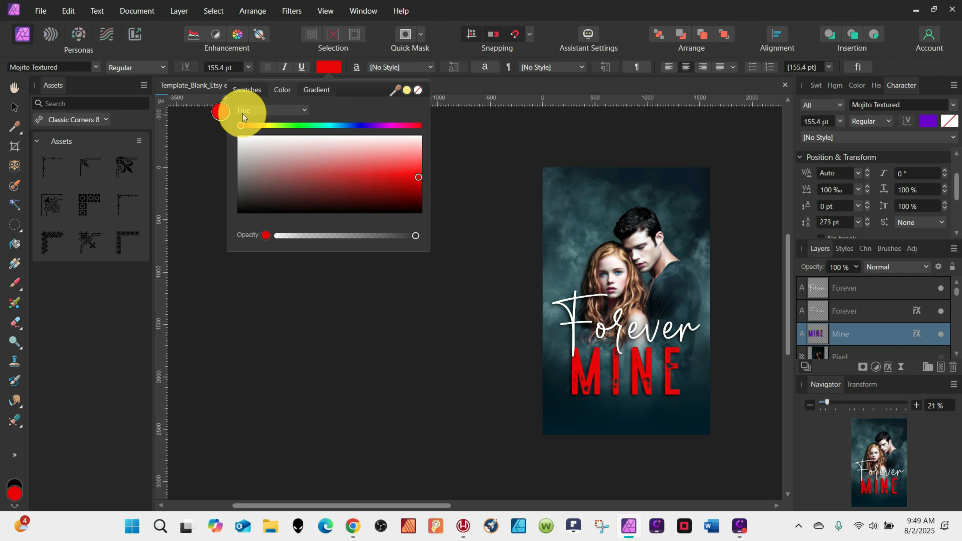
Select both Forever layers and move the title slightly down toward Mine.
click(644, 335)
shift+click(819, 308)
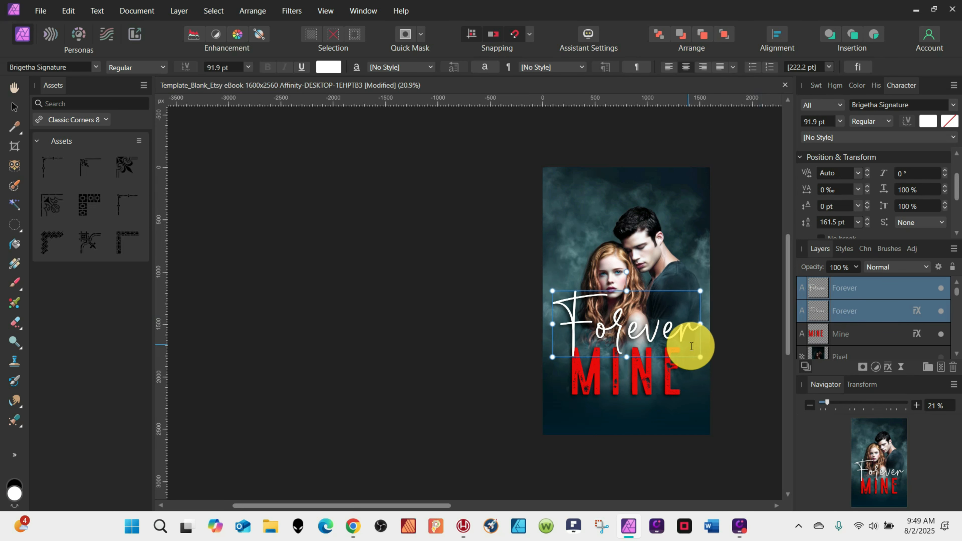
drag(633, 334, 638, 341)
click(642, 381)
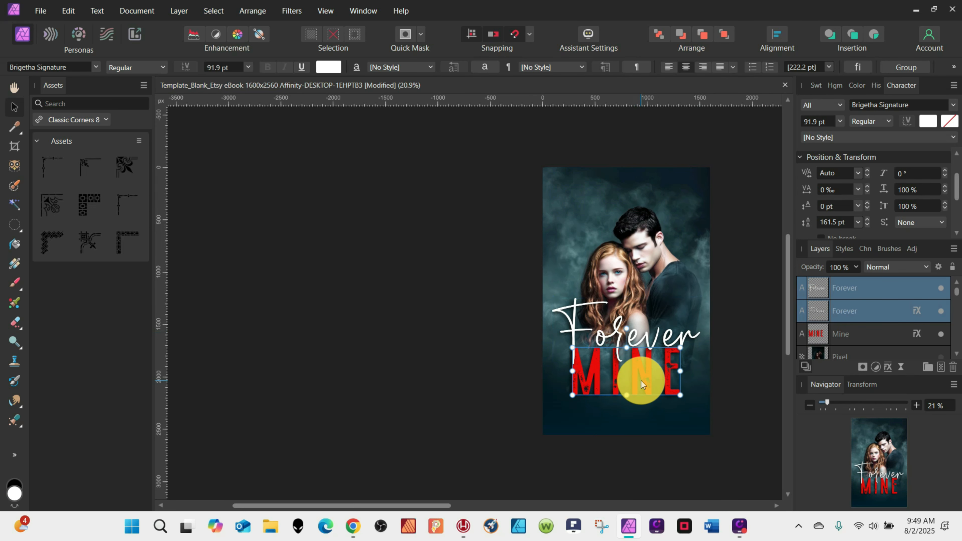
Give the Mine text an Outer Glow in Overlay mode with black colour, plus an Outer Shadow.
click(913, 340)
click(89, 297)
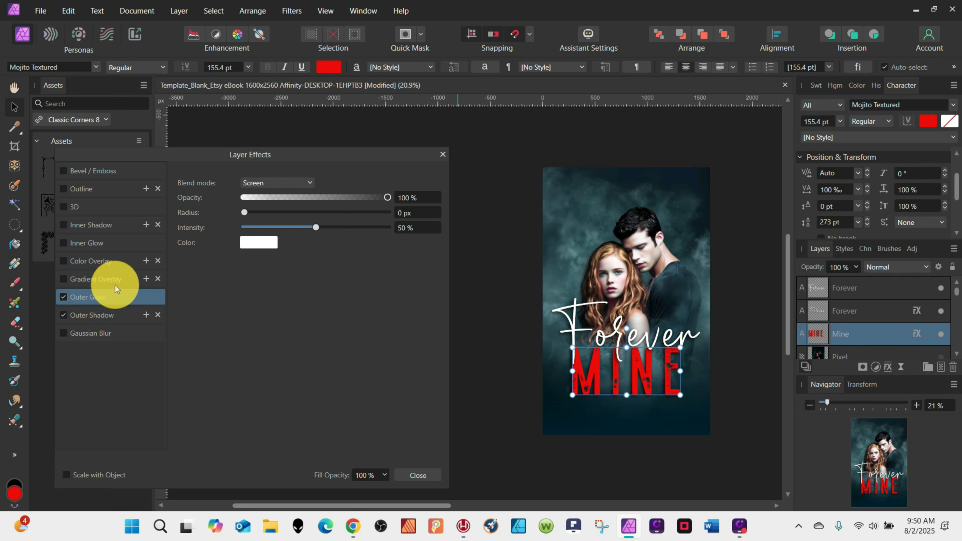
click(258, 243)
click(276, 183)
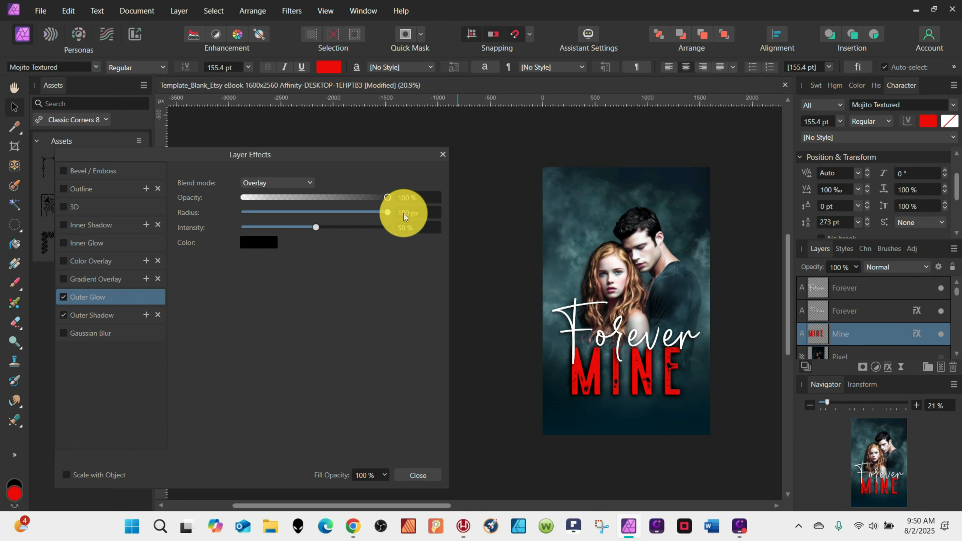
click(61, 315)
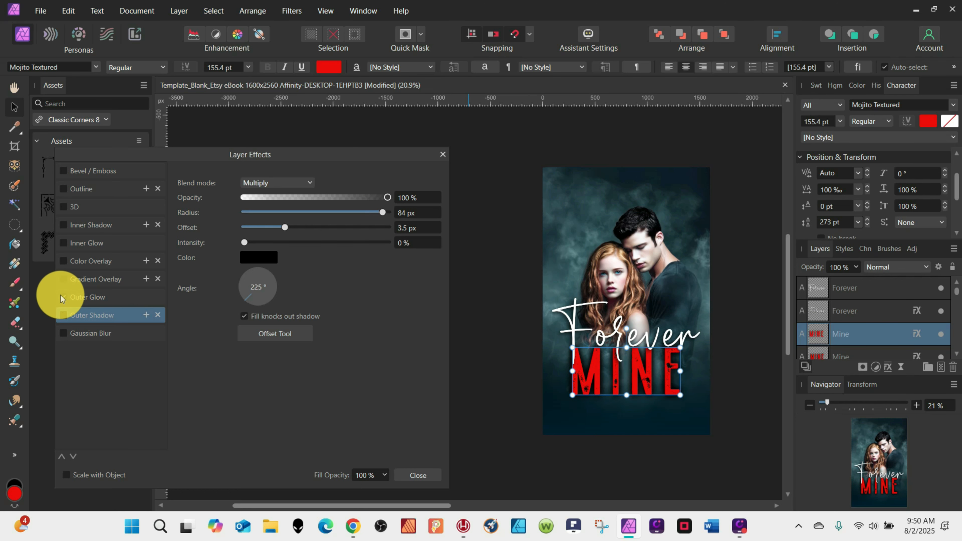
click(443, 154)
Duplicate a Forever layer, move the copy to the top of the cover and replace its text with Author Name.
click(830, 318)
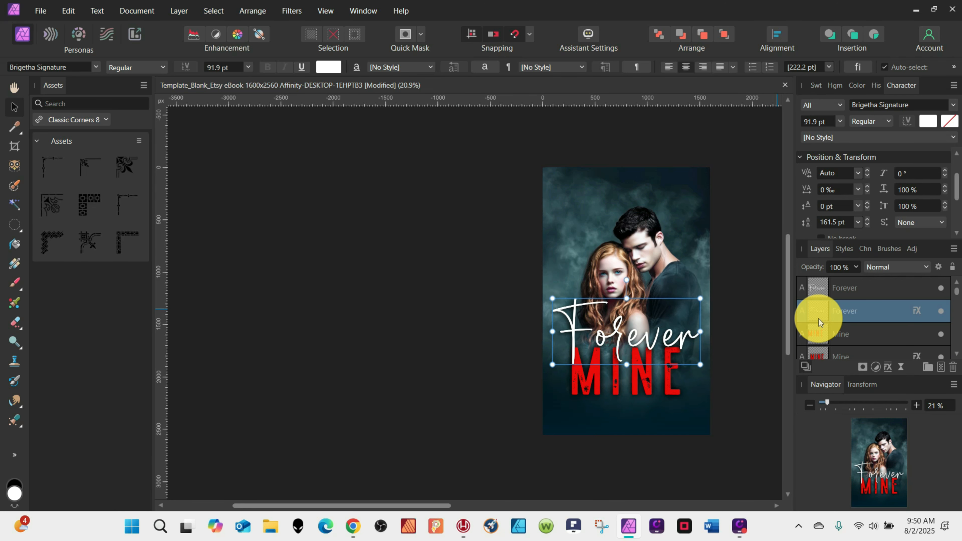
key(ctrl+j)
drag(817, 338, 814, 301)
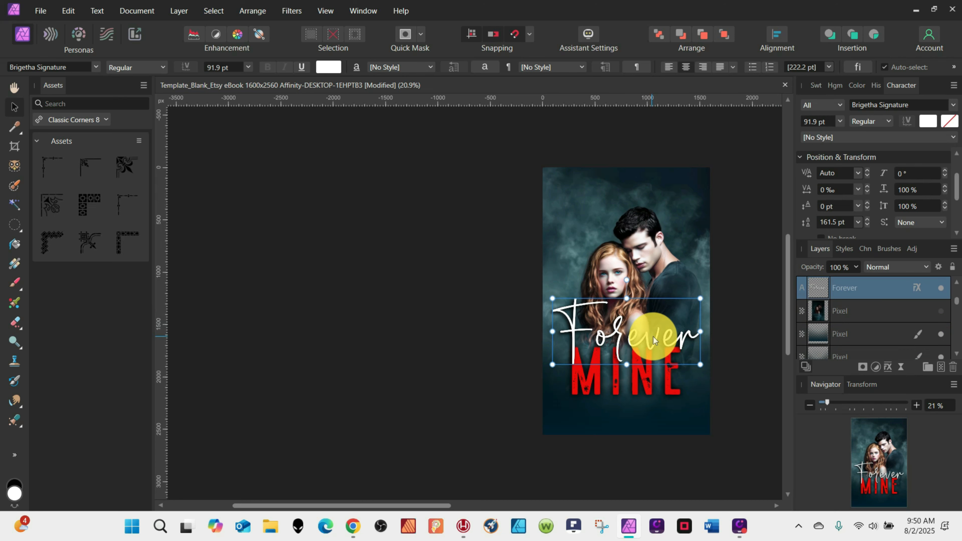
drag(654, 341, 646, 212)
double_click(640, 212)
text(Author Name)
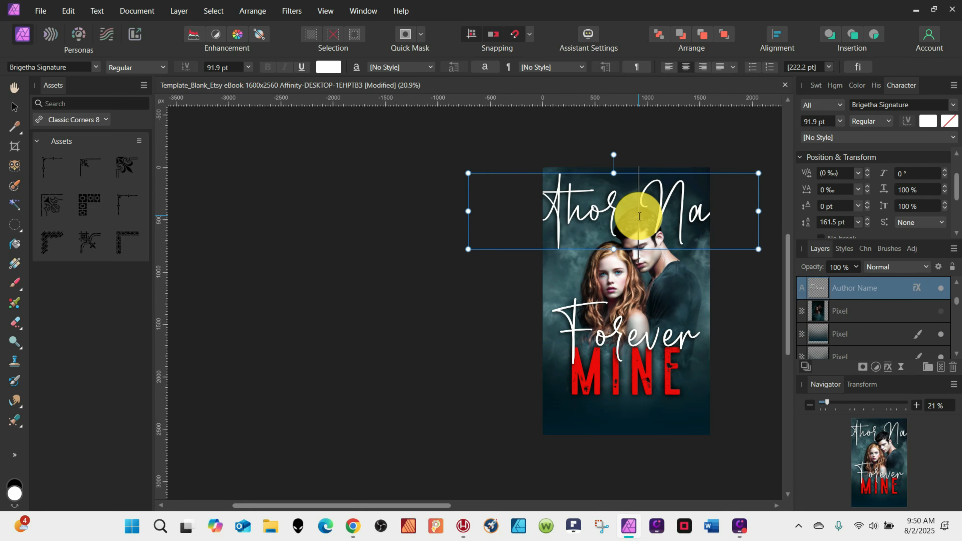
Set the author name to 33 pt Garamond Bold.
key(ctrl+a)
click(221, 69)
text(33)
key(Return)
click(74, 66)
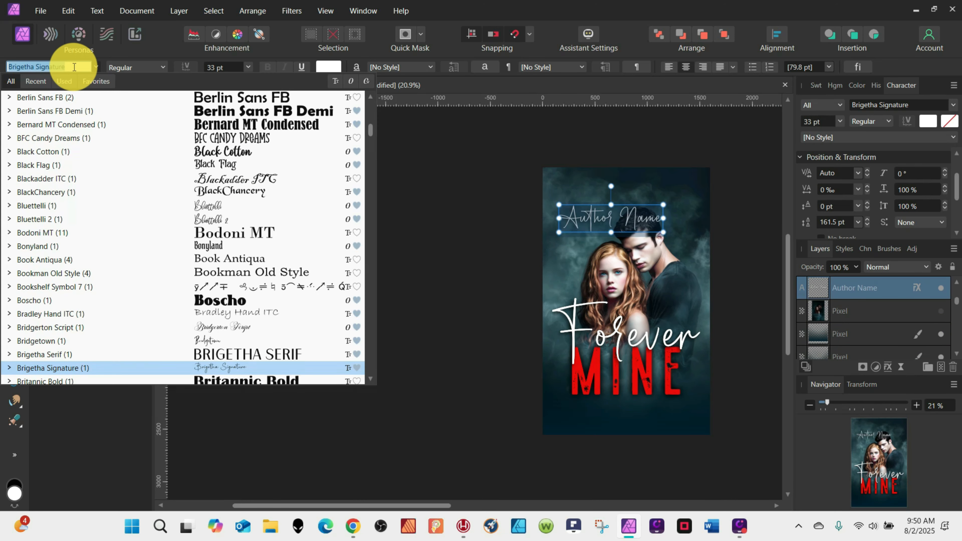
text(garamond)
click(232, 100)
click(267, 68)
Set the author name in all caps with 100‰ tracking and 90% scale.
mouse_move(959, 190)
mouse_down()
mouse_move(959, 213)
mouse_move(958, 181)
mouse_up()
click(911, 208)
click(827, 182)
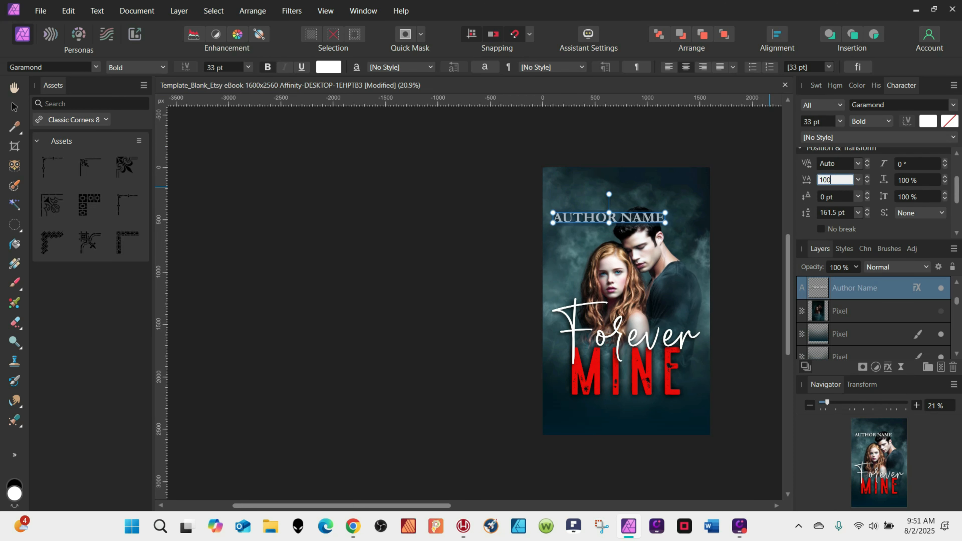
text(100)
key(Return)
click(916, 180)
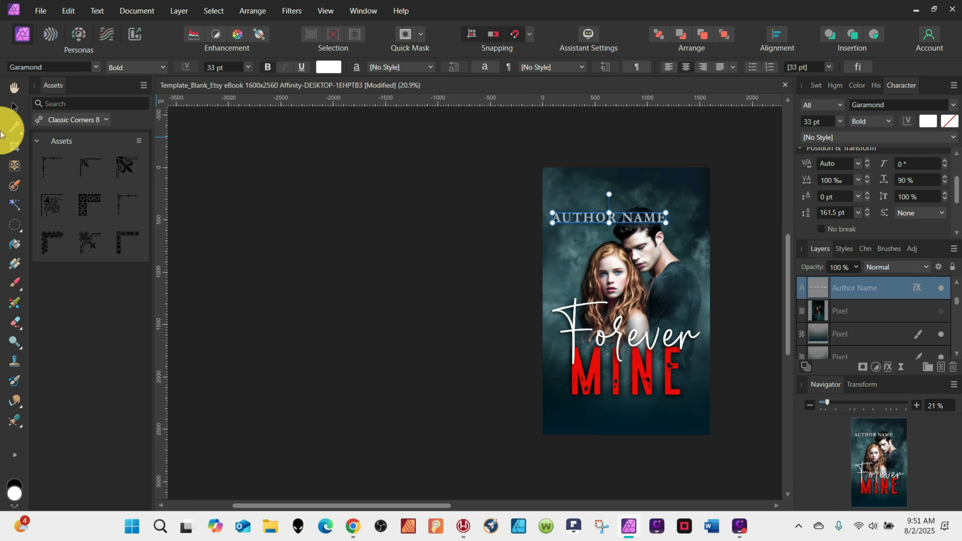
Move the author name near the top edge and duplicate it, disabling the top copy's outer shadow.
click(14, 107)
drag(636, 217, 651, 185)
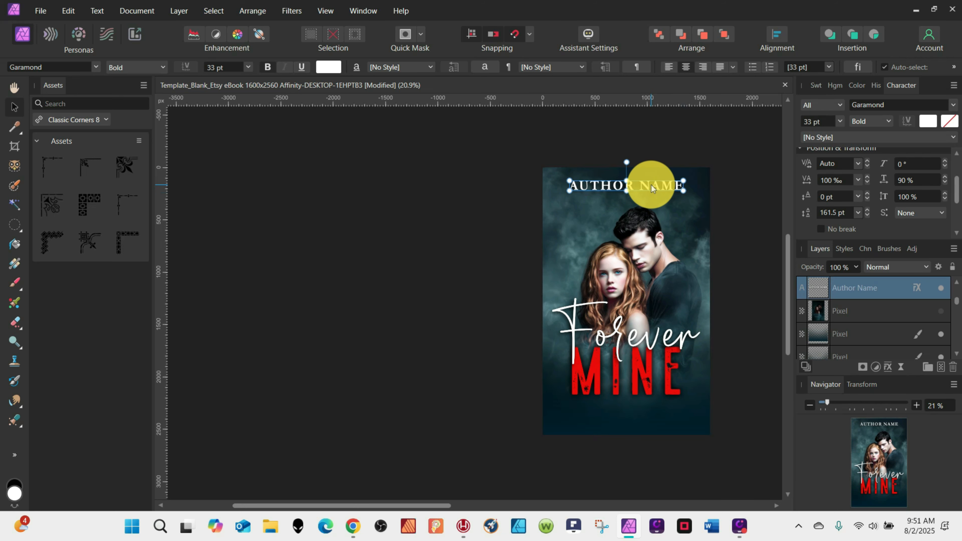
key(ctrl+j)
click(920, 286)
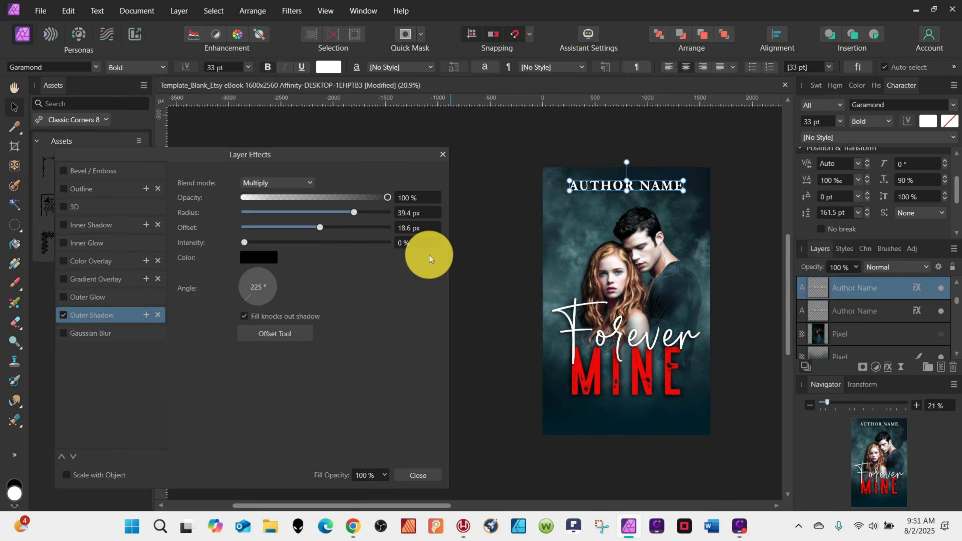
click(59, 315)
click(440, 153)
Duplicate the shadowed author name, move the copy to the bottom and make it read Series name, Subtitle, Book Number, Etc.
shift+click(818, 312)
click(15, 127)
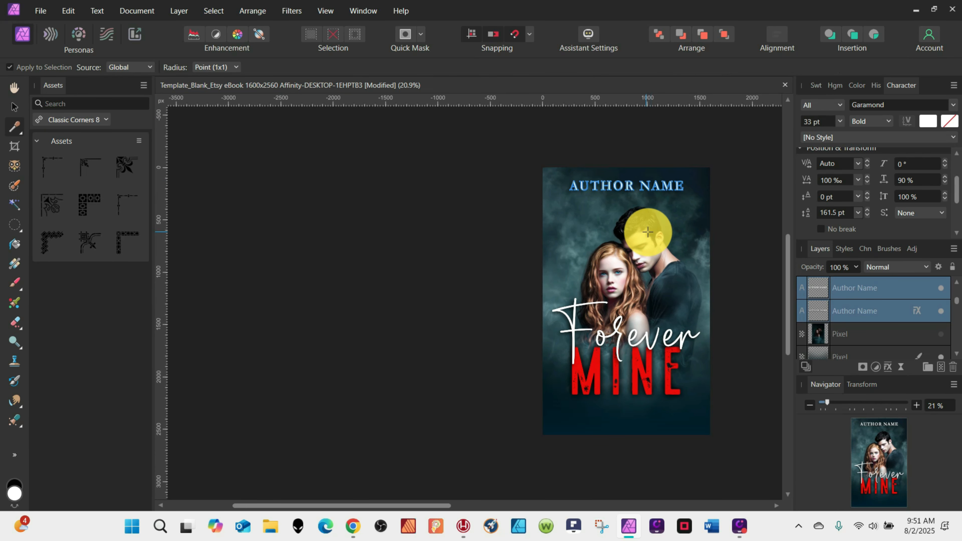
click(14, 107)
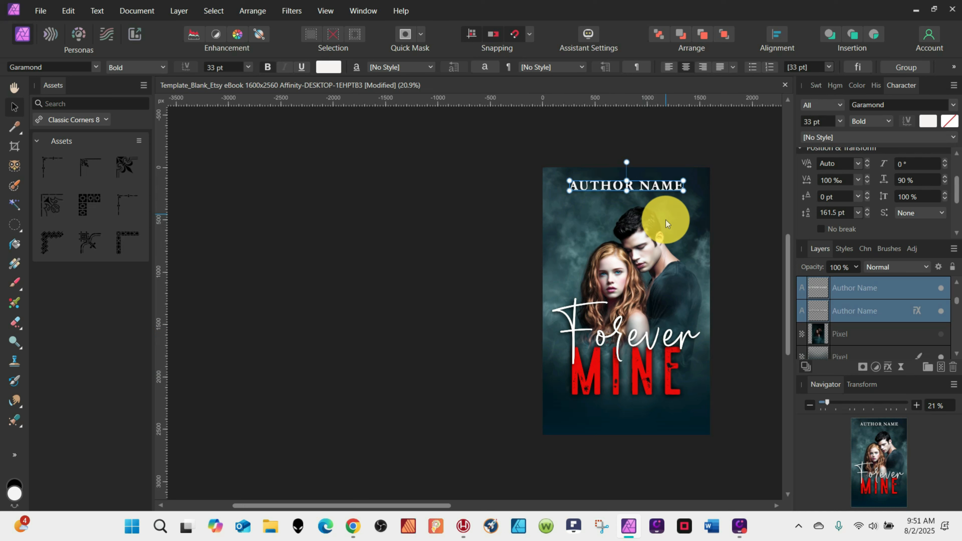
click(827, 318)
key(ctrl+j)
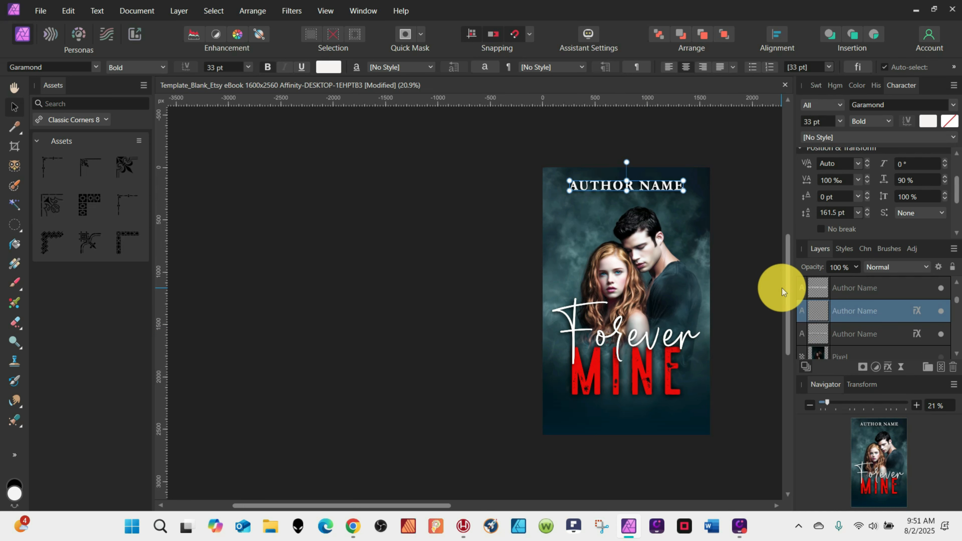
click(822, 328)
drag(655, 177, 649, 413)
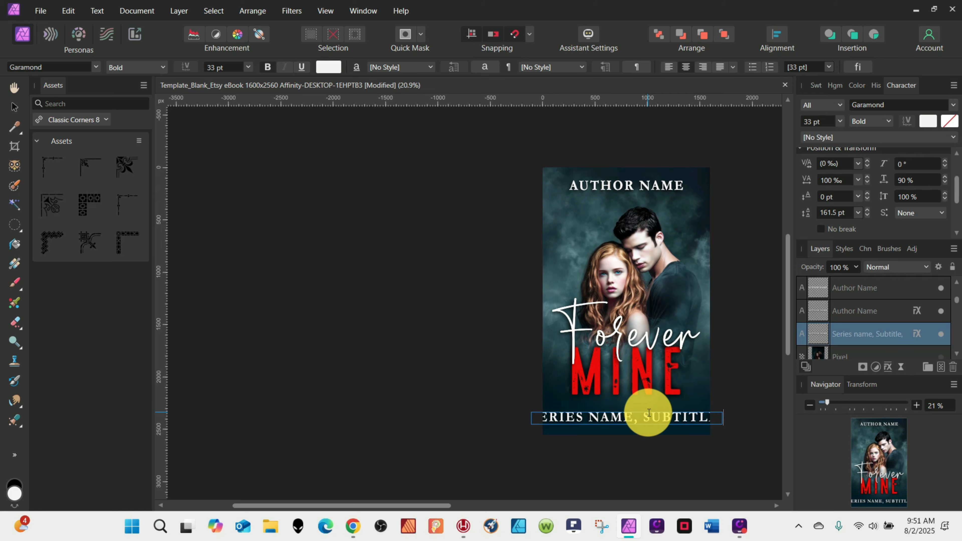
Set the series line's font size to 19 pt.
scroll(649, 413, right, 5)
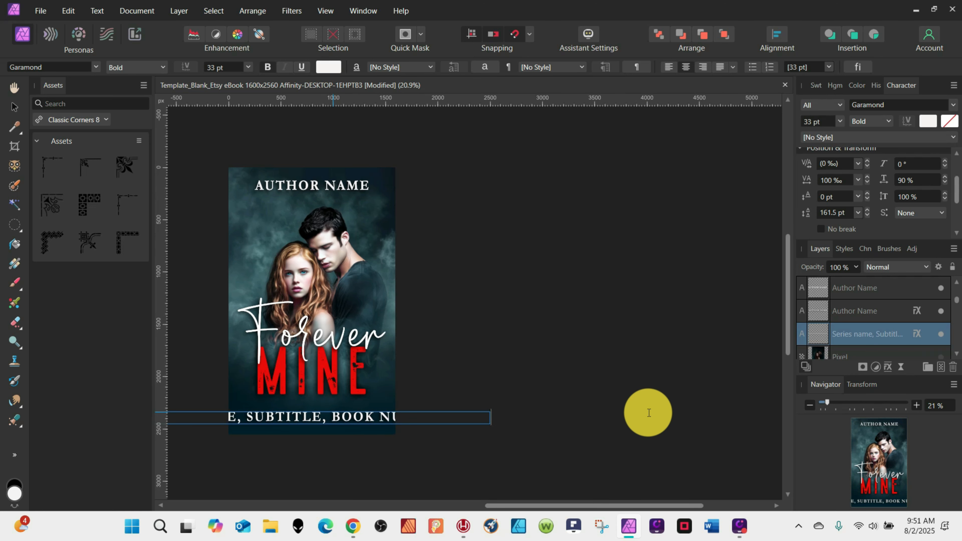
click(387, 411)
click(225, 68)
Turn off all caps for the series line so it shows in Garamond Italic.
click(826, 180)
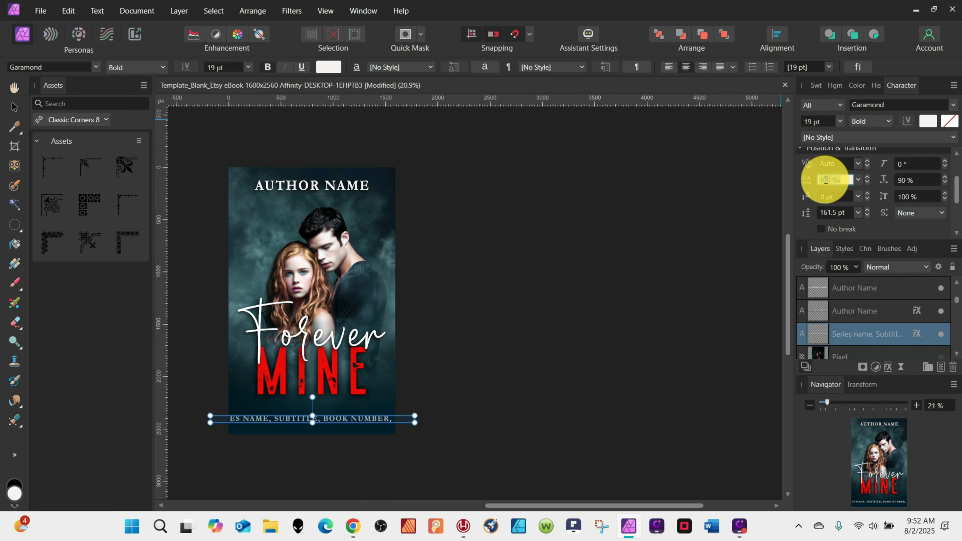
drag(956, 186, 957, 213)
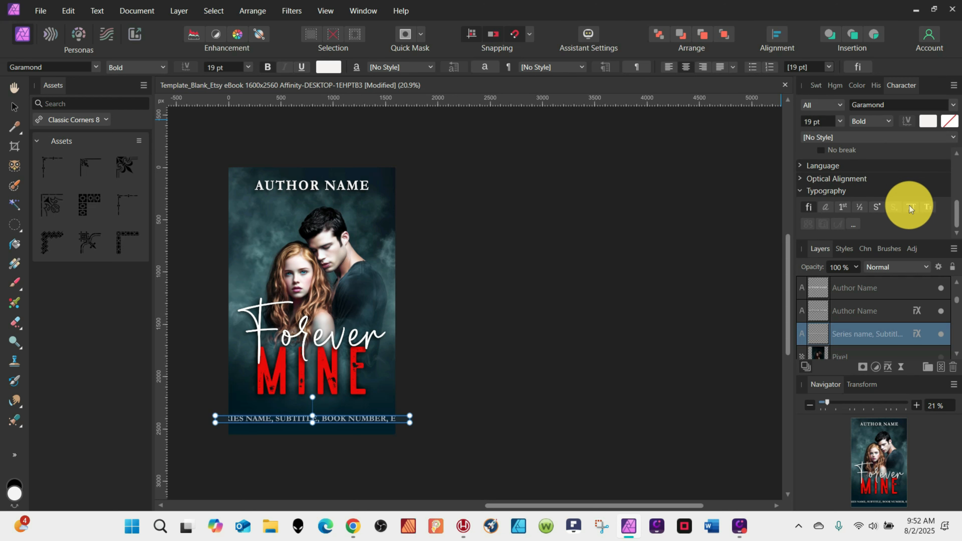
click(912, 206)
drag(497, 506, 373, 506)
scroll(447, 327, up, 3)
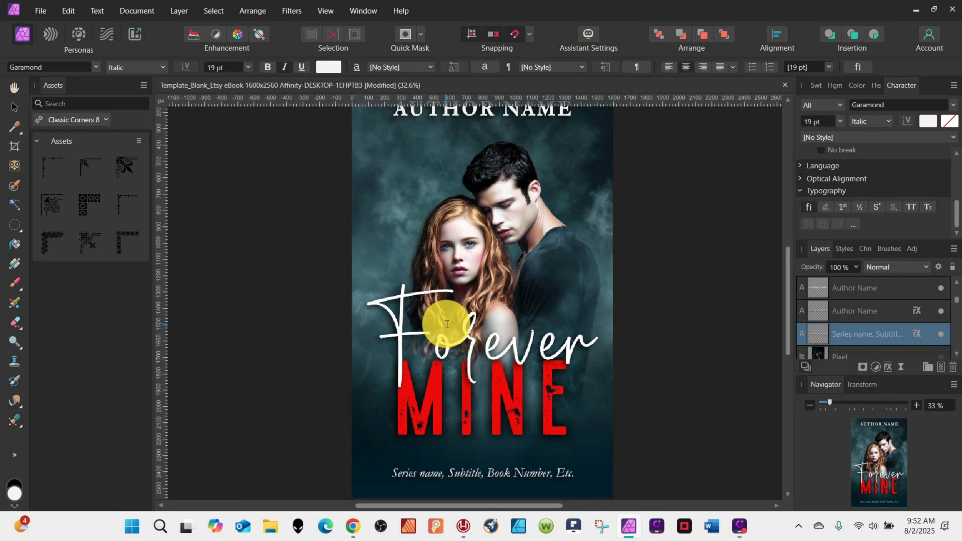
Disable the Outer Shadow effect on the selected series-name layer.
scroll(447, 327, down, 5)
click(15, 108)
drag(533, 284, 533, 287)
click(917, 333)
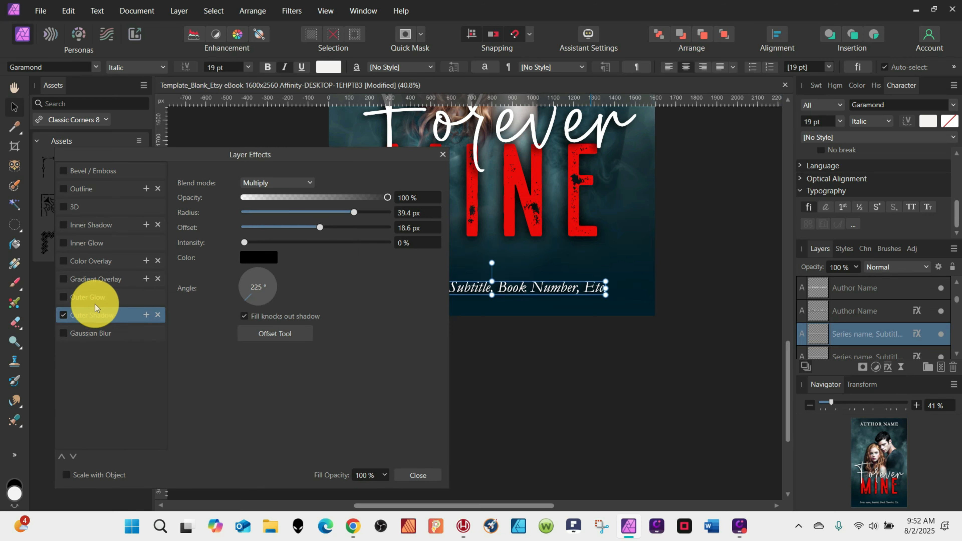
click(65, 313)
click(441, 156)
Select both Forever and Mine title layers and nudge the Forever Mine title a little lower on the cover.
scroll(631, 367, down, 3)
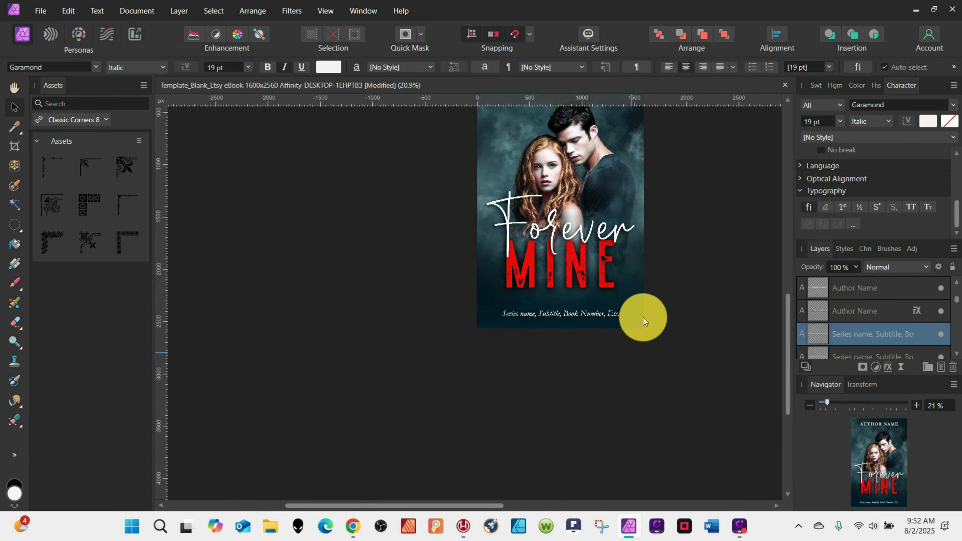
click(590, 324)
click(870, 318)
scroll(871, 311, up, 2)
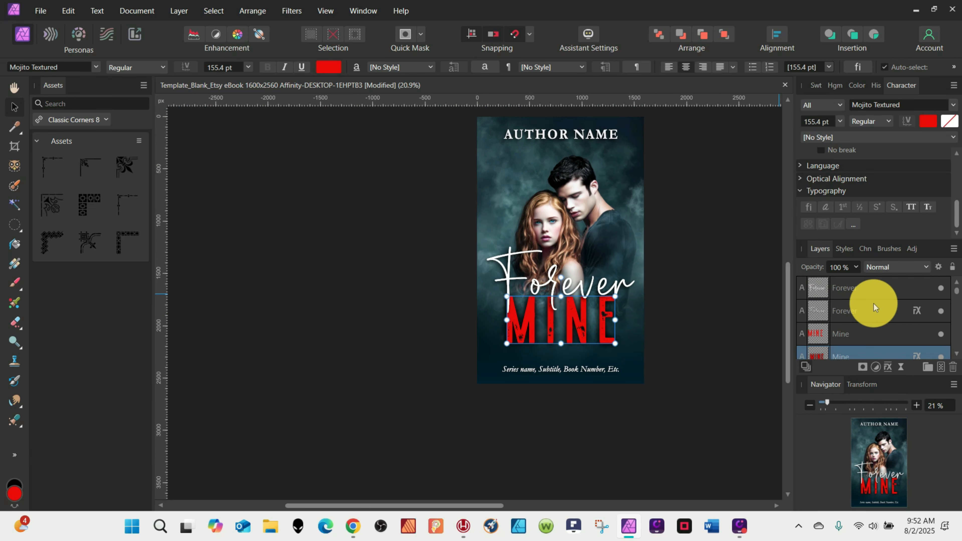
shift+click(815, 298)
key(shift+Down)
key(shift+Down)
key(shift+Down)
key(shift+Down)
key(shift+Down)
key(shift+Down)
key(shift+Down)
key(shift+Down)
key(shift+Down)
key(shift+Down)
key(shift+Down)
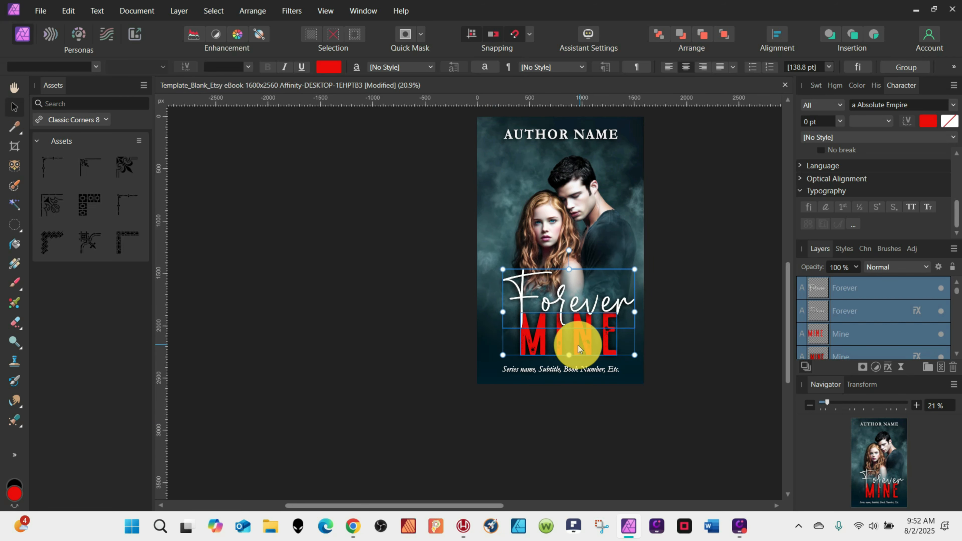
Switch to the browser and open the Forever Mine premade cover listing in the Etsy shop.
click(695, 157)
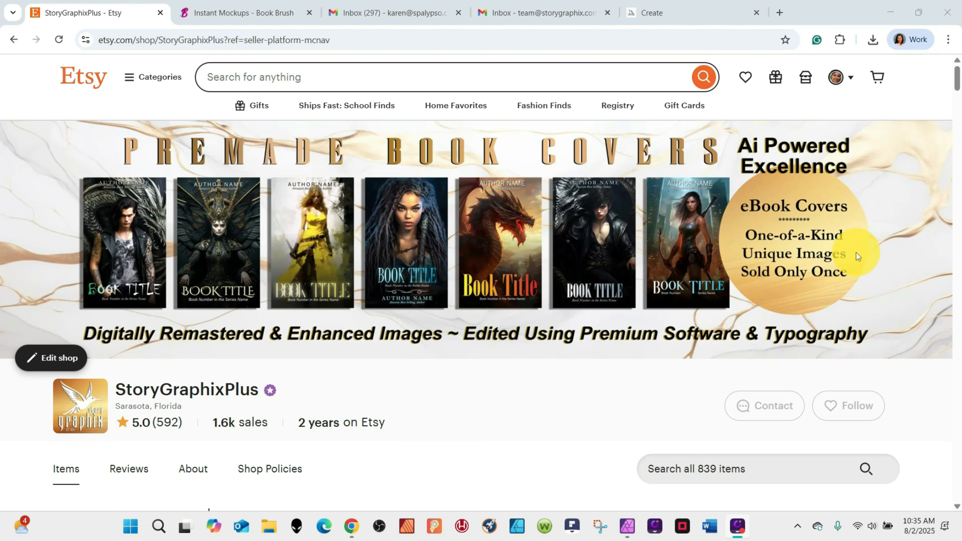
scroll(858, 257, down, 5)
scroll(857, 253, down, 12)
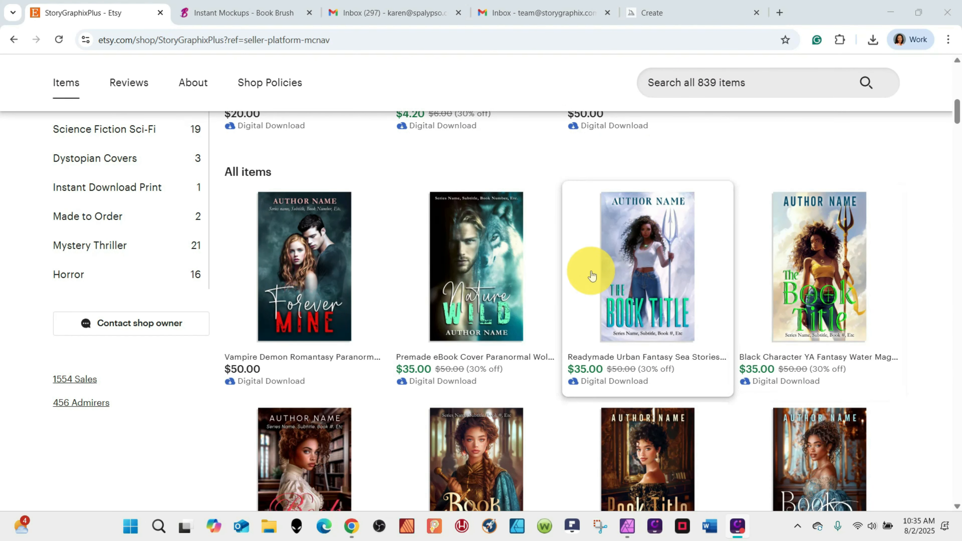
click(328, 259)
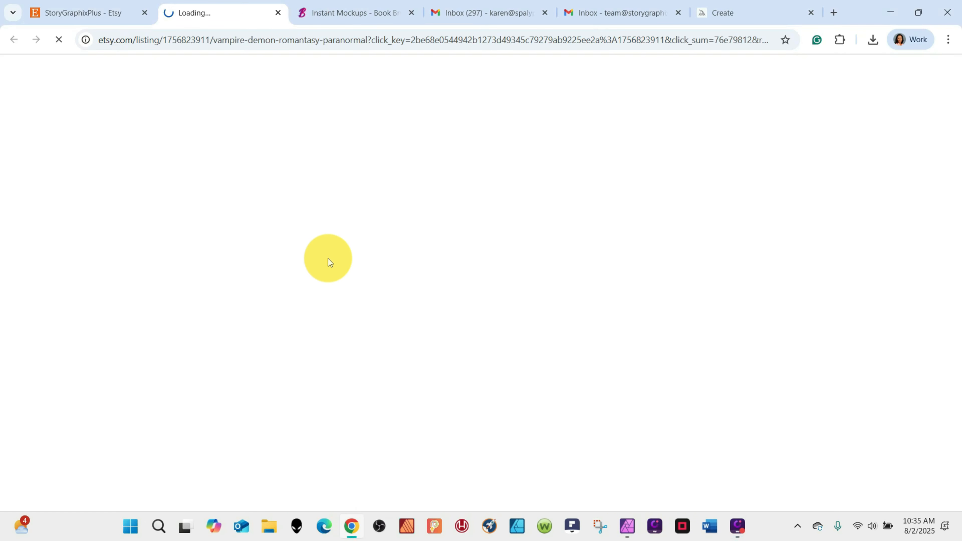
Browse through the listing's preview images and device mockups of the finished cover.
scroll(493, 231, down, 4)
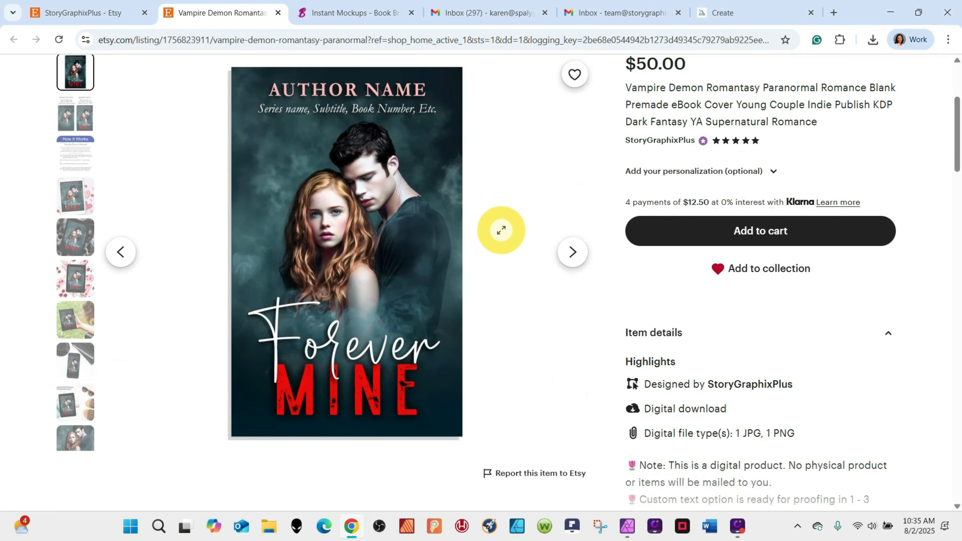
click(85, 120)
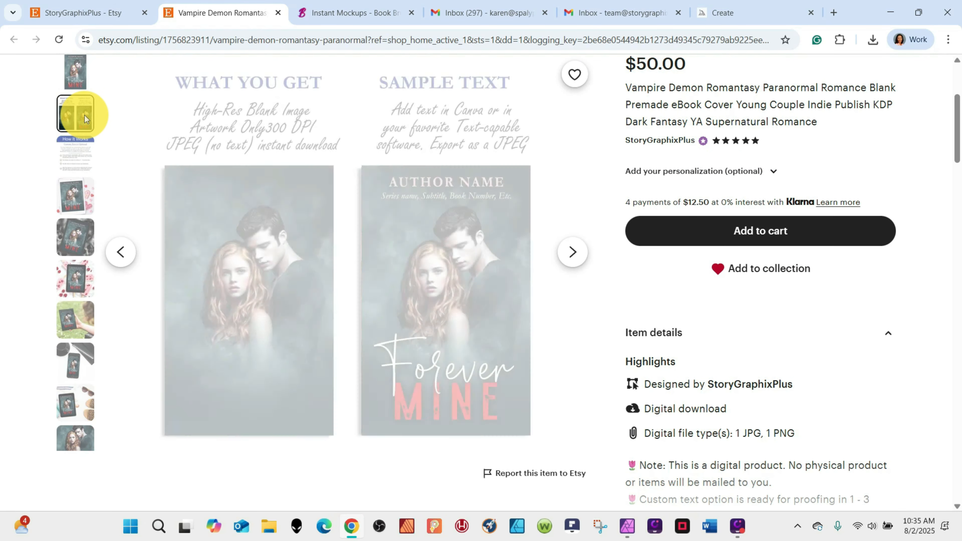
click(75, 204)
click(80, 235)
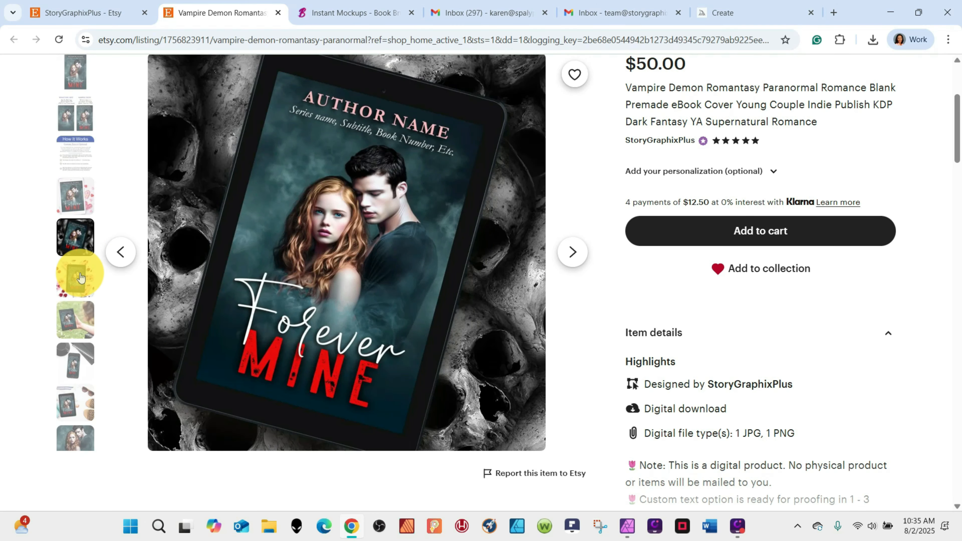
click(80, 278)
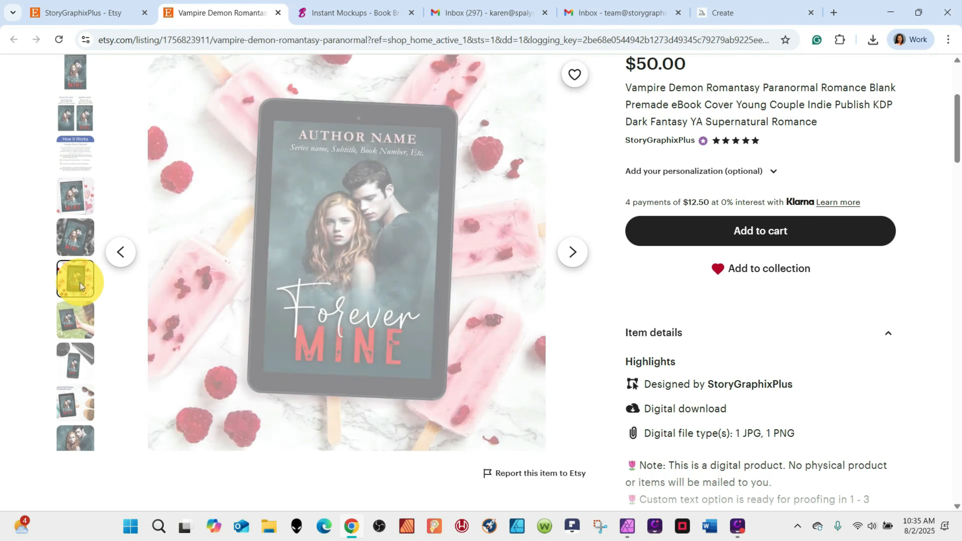
click(76, 320)
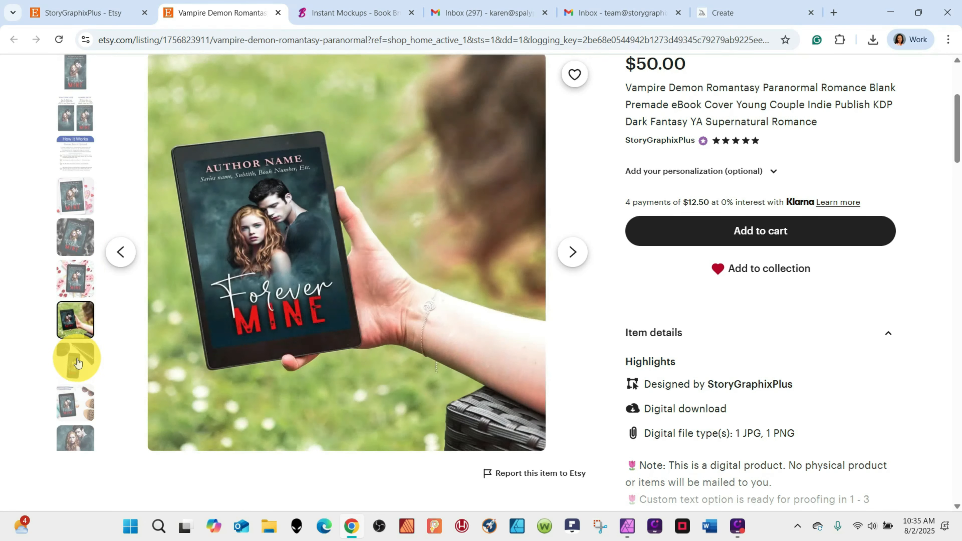
click(76, 364)
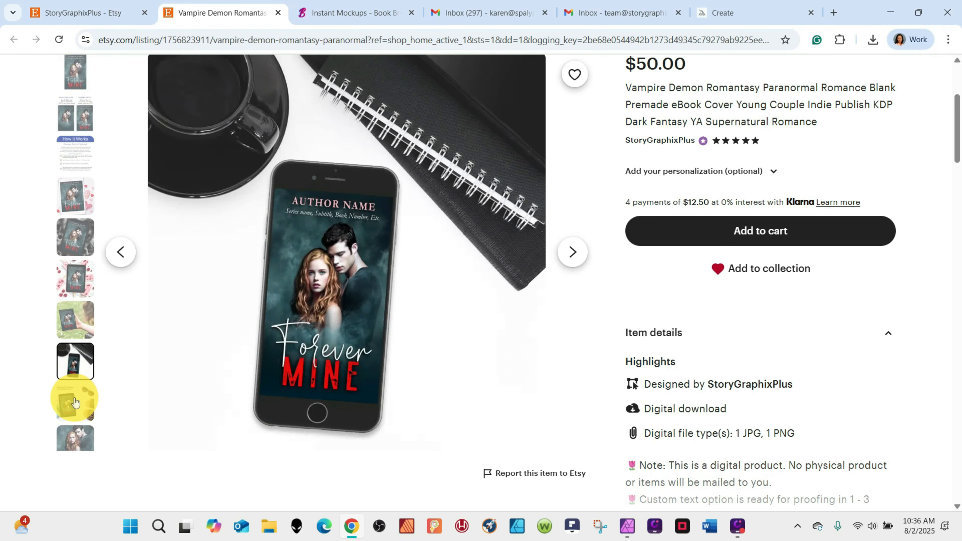
click(75, 403)
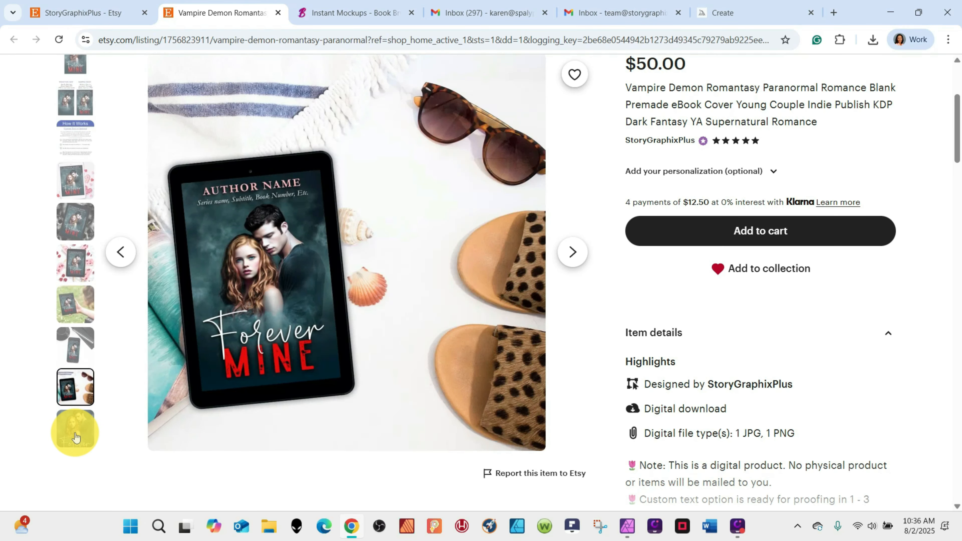
click(75, 436)
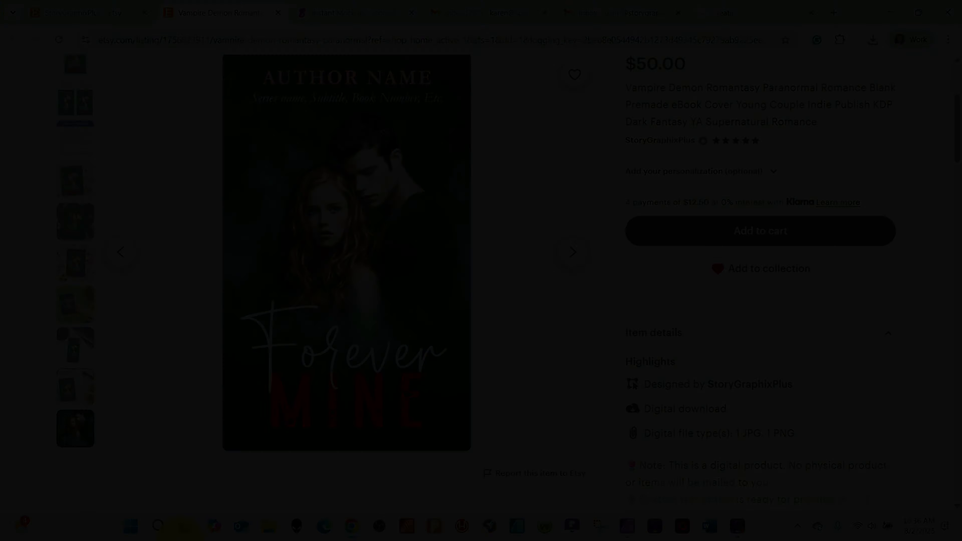